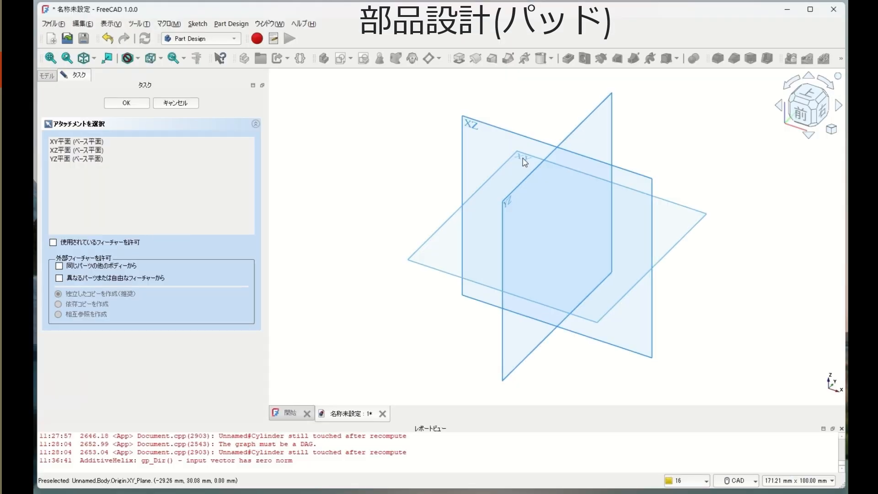
# Step: Sketch a rectangle around the origin on the XY plane with the grid shown, and close the sketch
pyautogui.click(525, 161)
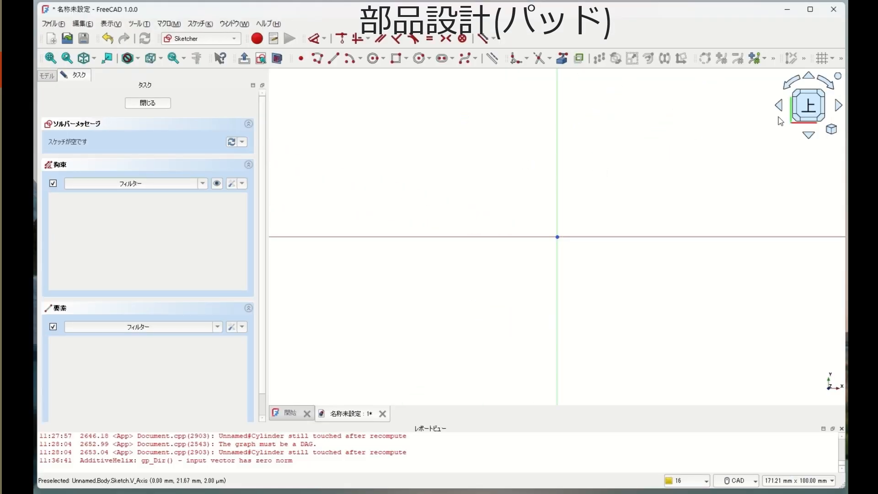
pyautogui.click(821, 59)
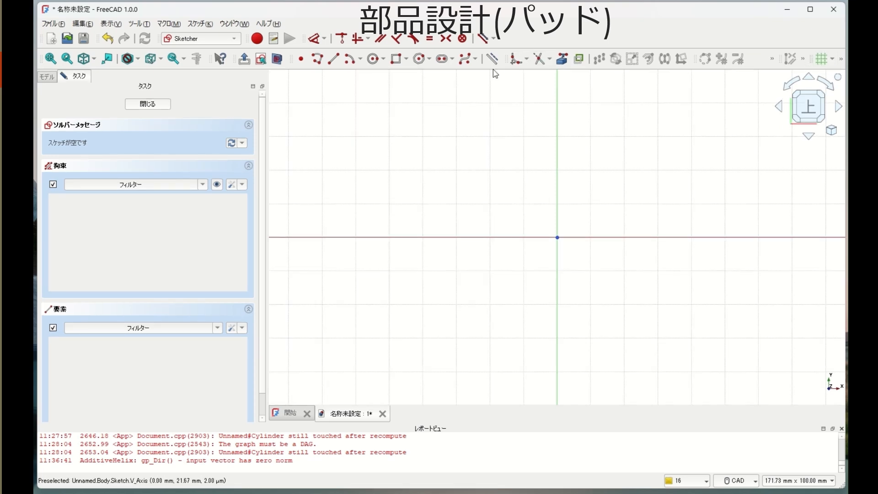
pyautogui.click(397, 60)
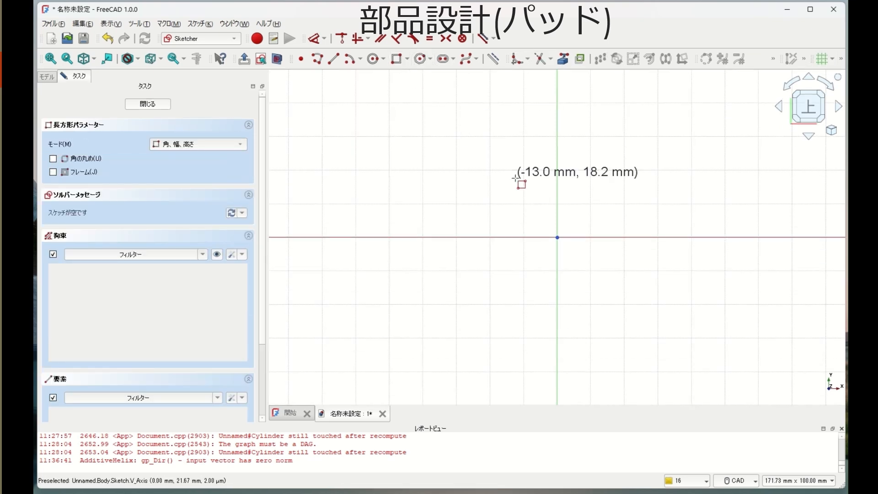
pyautogui.click(523, 203)
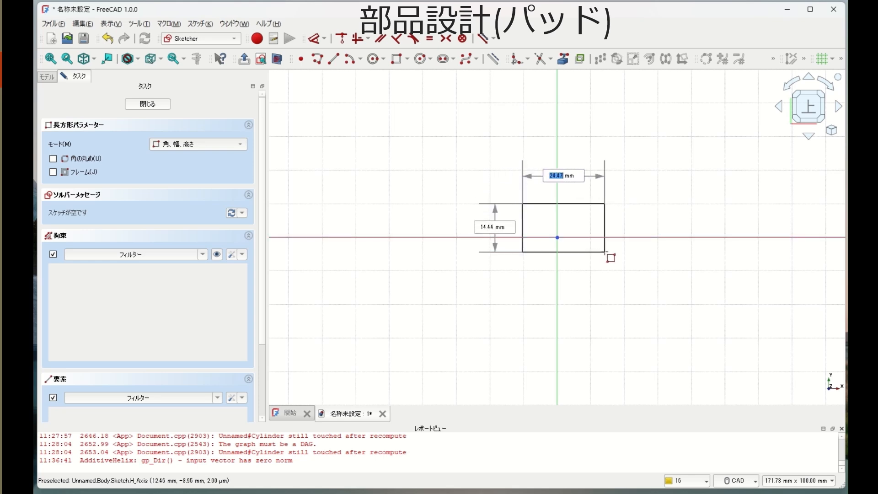
pyautogui.click(589, 272)
pyautogui.click(148, 104)
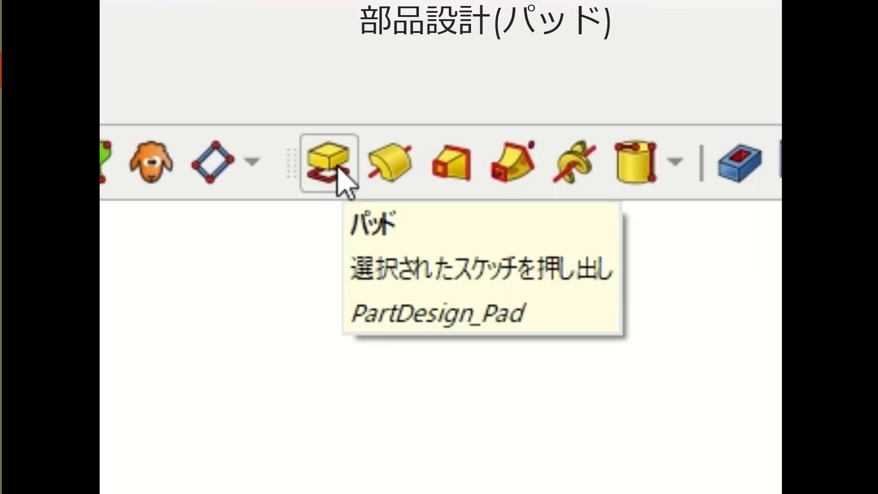
# Step: Start a 10 mm Pad of the rectangle sketch and make the body's origin planes and axes visible
pyautogui.click(338, 169)
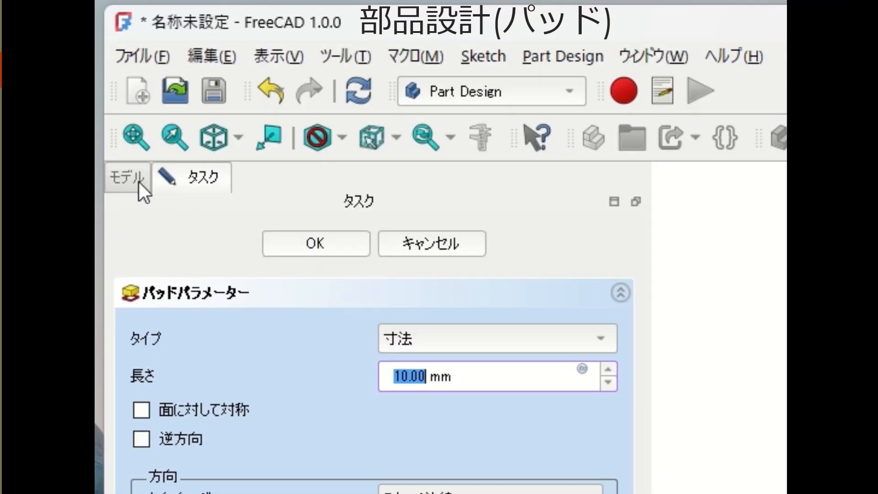
pyautogui.click(138, 182)
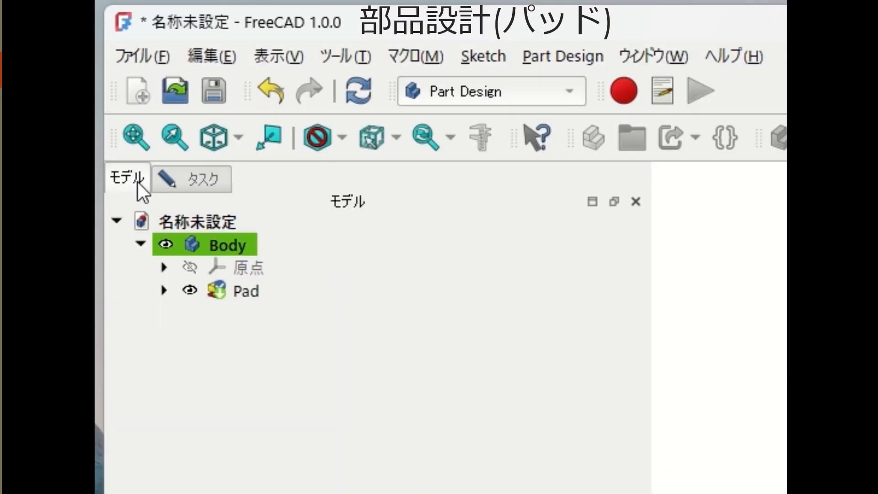
pyautogui.click(206, 270)
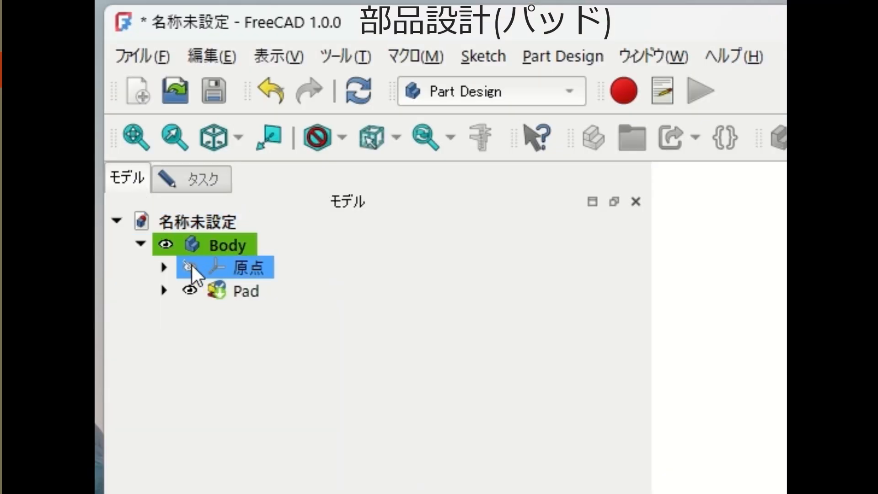
pyautogui.click(190, 267)
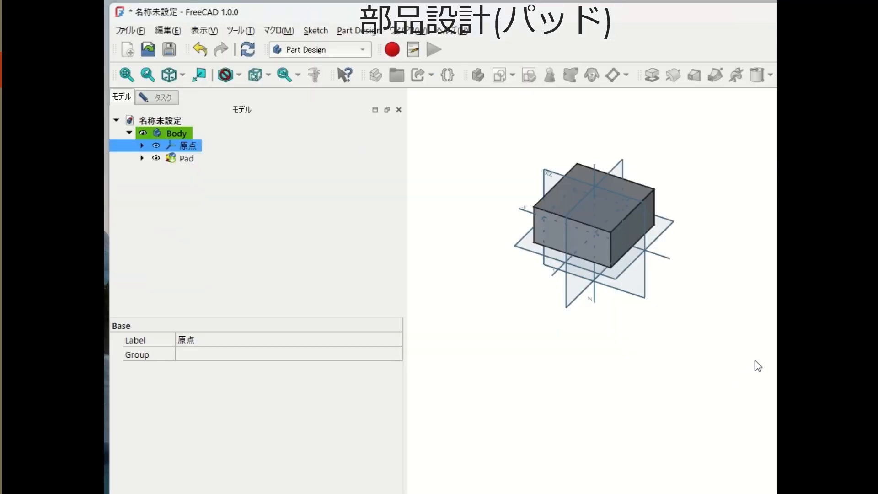
pyautogui.scroll(4, 755, 366)
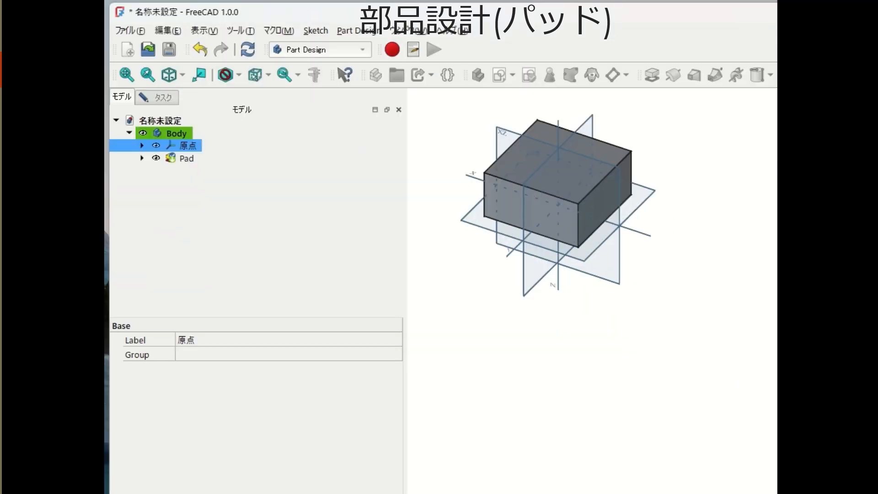
pyautogui.moveTo(770, 297); pyautogui.dragTo(863, 378, button='middle')
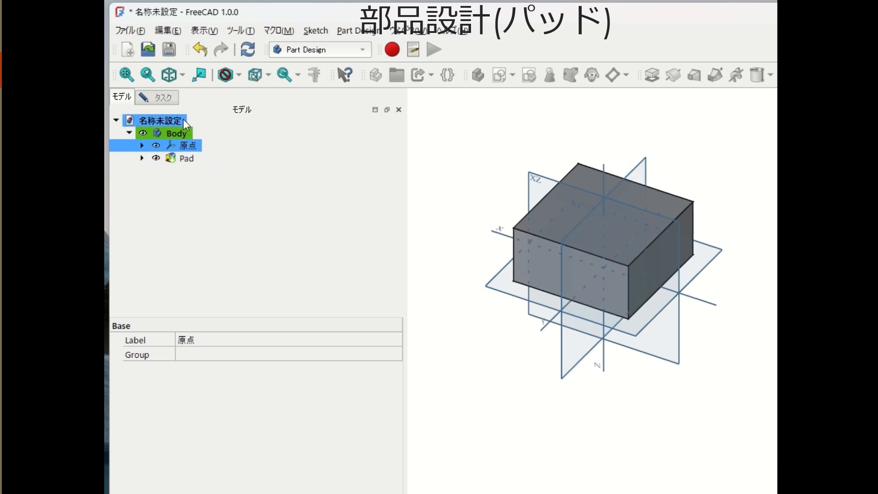
pyautogui.click(170, 101)
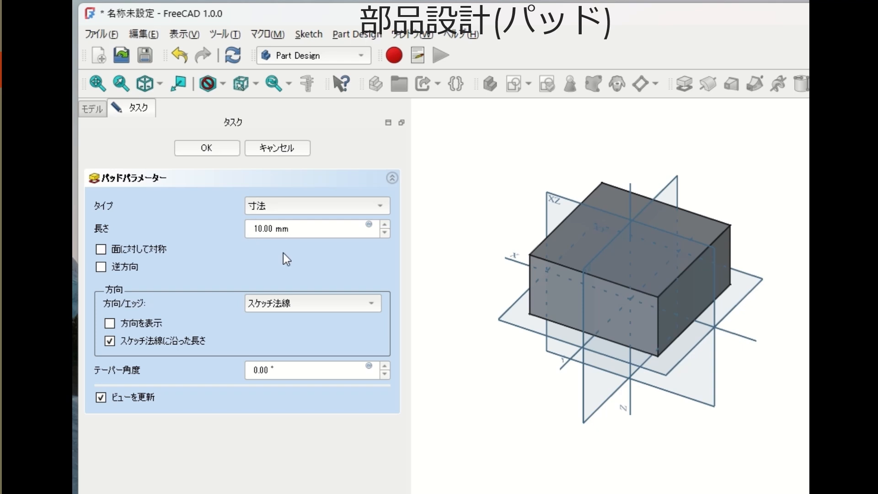
# Step: Set the pad's length to 16 mm
pyautogui.click(385, 227)
pyautogui.click(385, 226)
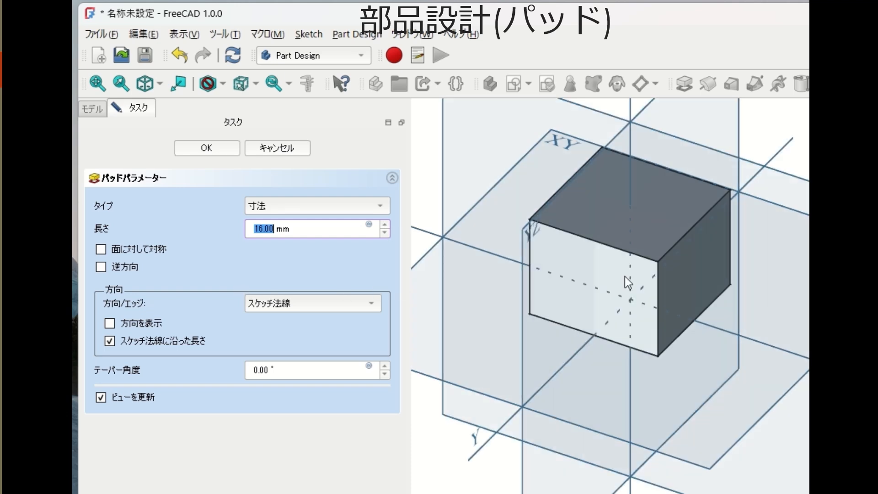
# Step: Try the pad in the reversed direction, and make it symmetric to the sketch plane instead
pyautogui.click(133, 270)
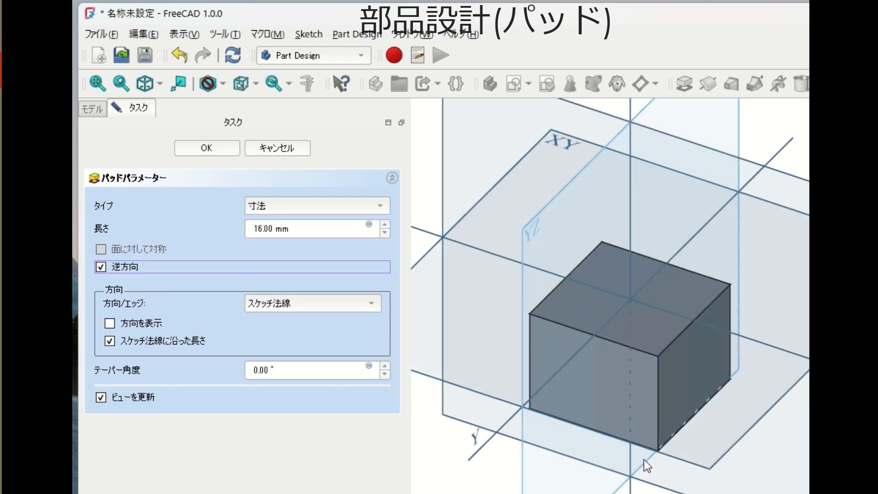
pyautogui.click(102, 267)
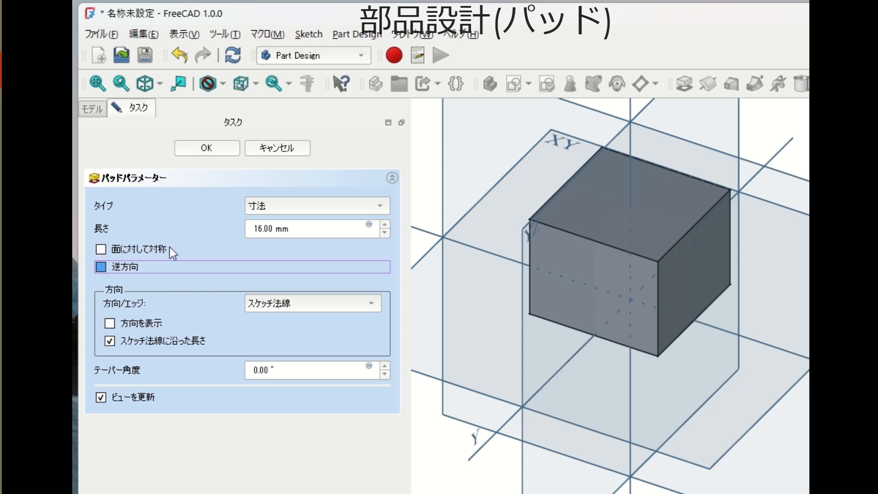
pyautogui.click(100, 248)
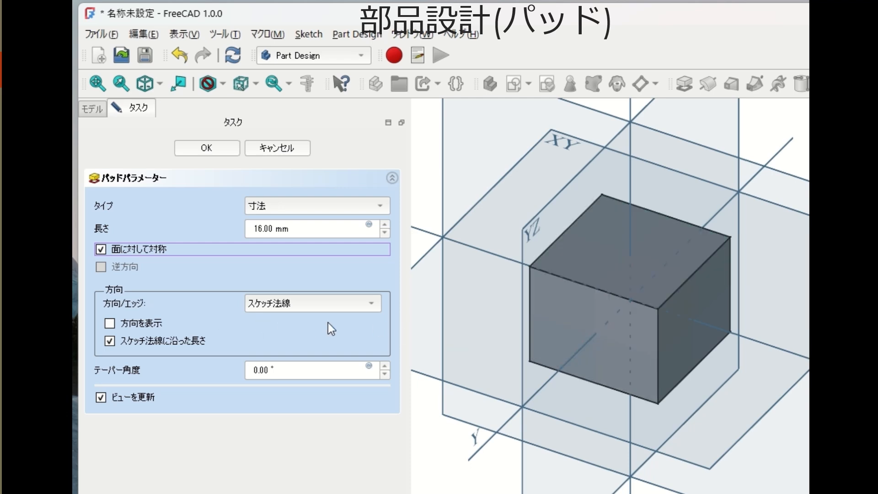
# Step: Show the pad's direction vector components in the pad parameters
pyautogui.click(343, 306)
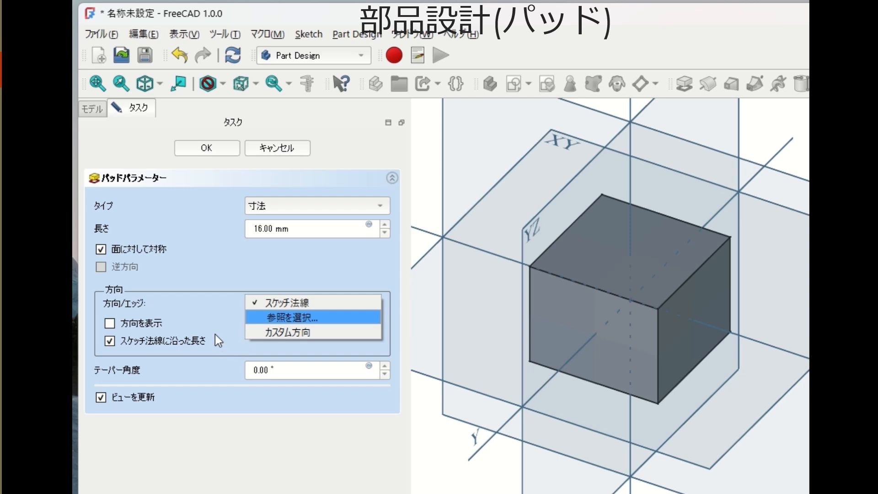
pyautogui.click(207, 311)
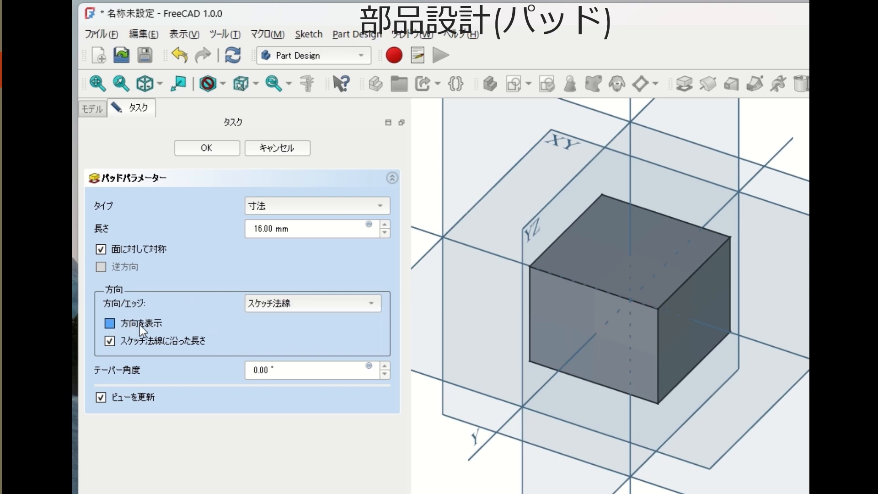
pyautogui.click(109, 324)
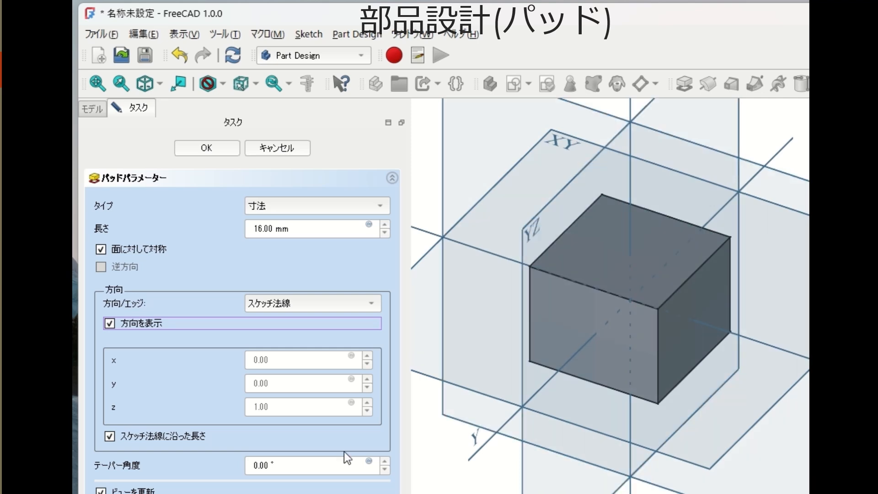
# Step: Switch the pad to a custom direction and vary its X component to 0.30 and -0.30
pyautogui.click(356, 305)
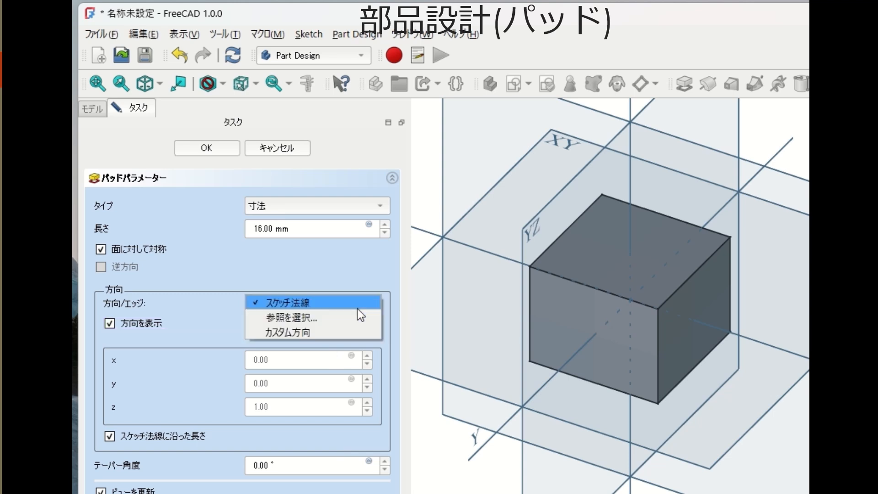
pyautogui.click(315, 332)
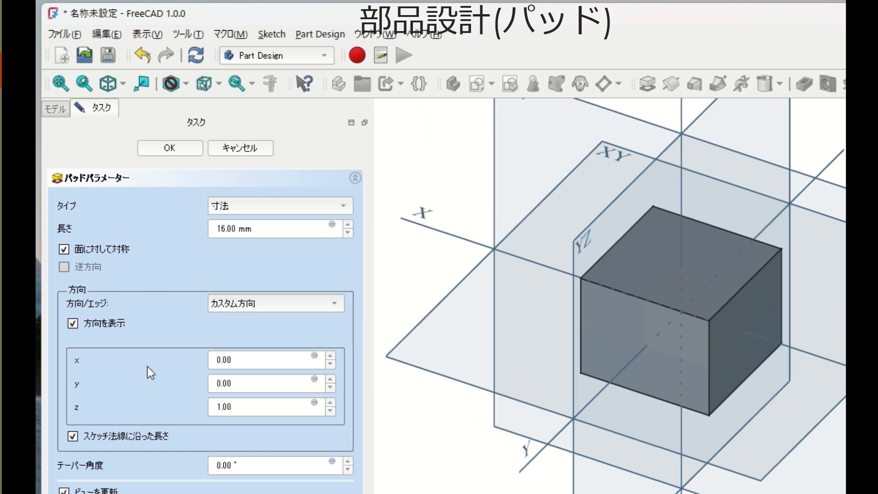
pyautogui.click(330, 355)
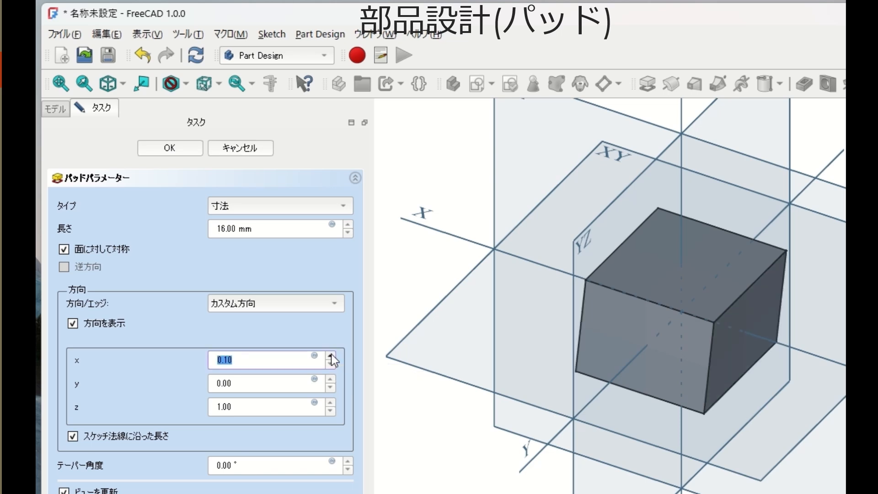
pyautogui.click(330, 355)
pyautogui.click(330, 355)
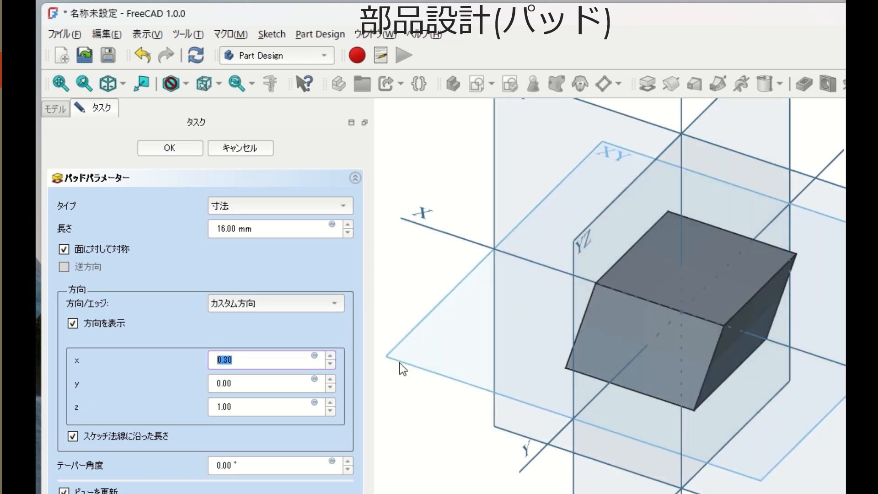
pyautogui.click(333, 366)
pyautogui.click(333, 366)
pyautogui.click(333, 366)
pyautogui.click(333, 366)
pyautogui.click(333, 367)
pyautogui.click(333, 367)
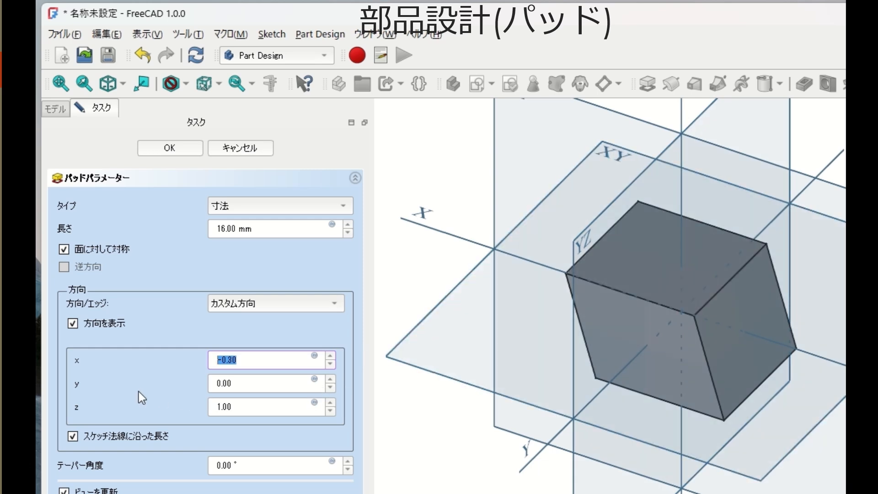
# Step: Set the custom direction's Y component to 0.80, and return the pad direction to the sketch normal
pyautogui.click(332, 378)
pyautogui.click(332, 378)
pyautogui.click(332, 378)
pyautogui.click(332, 378)
pyautogui.click(332, 378)
pyautogui.click(332, 378)
pyautogui.click(332, 379)
pyautogui.click(332, 379)
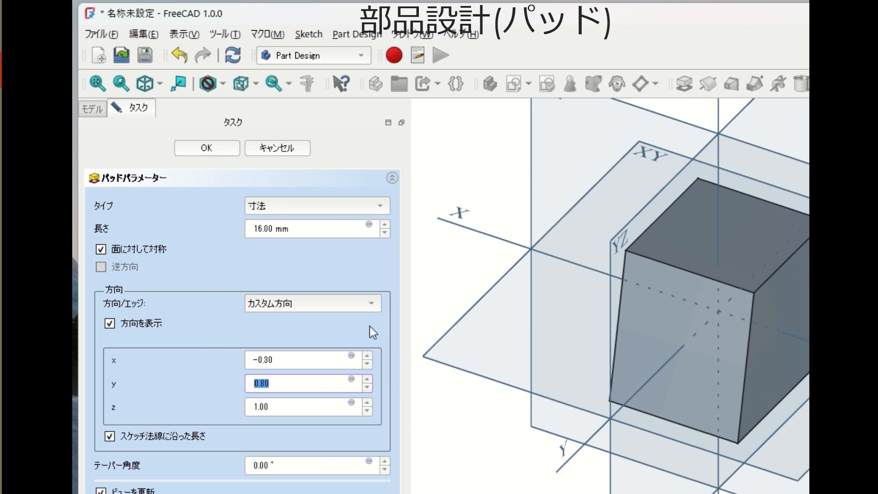
pyautogui.click(319, 304)
pyautogui.click(328, 271)
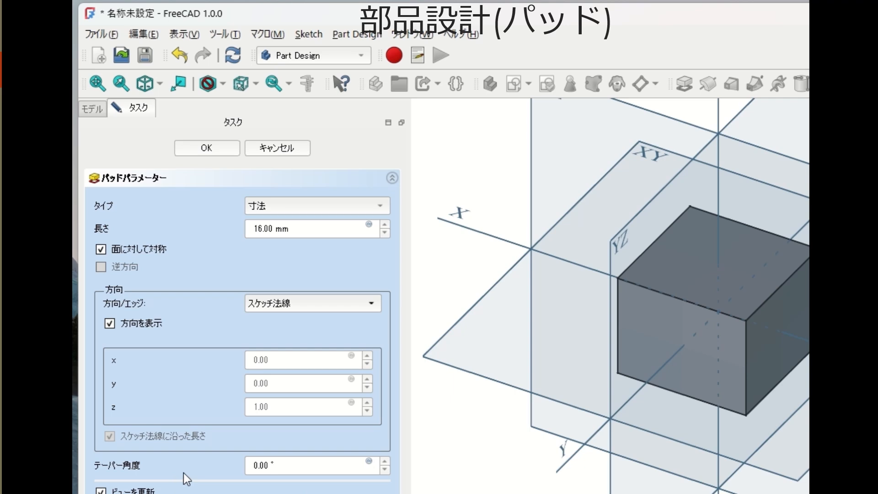
# Step: Try a taper angle of 10° on the pad, and set it to -10°
pyautogui.click(386, 462)
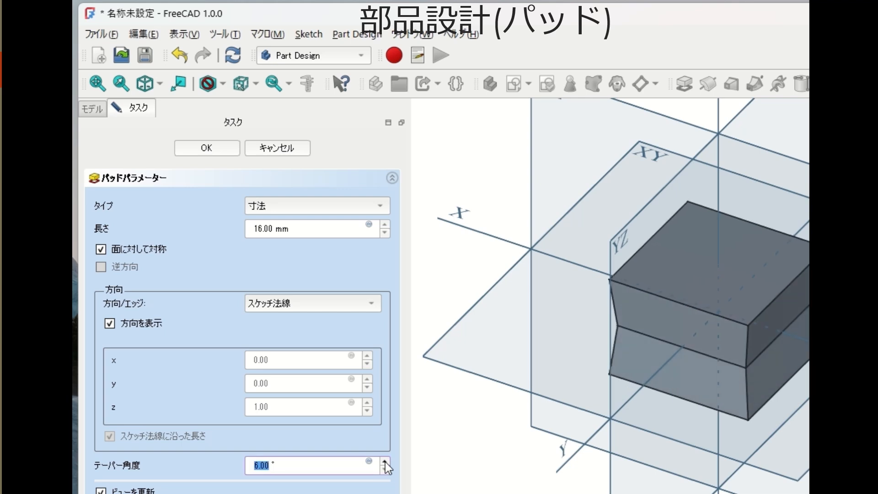
pyautogui.click(385, 461)
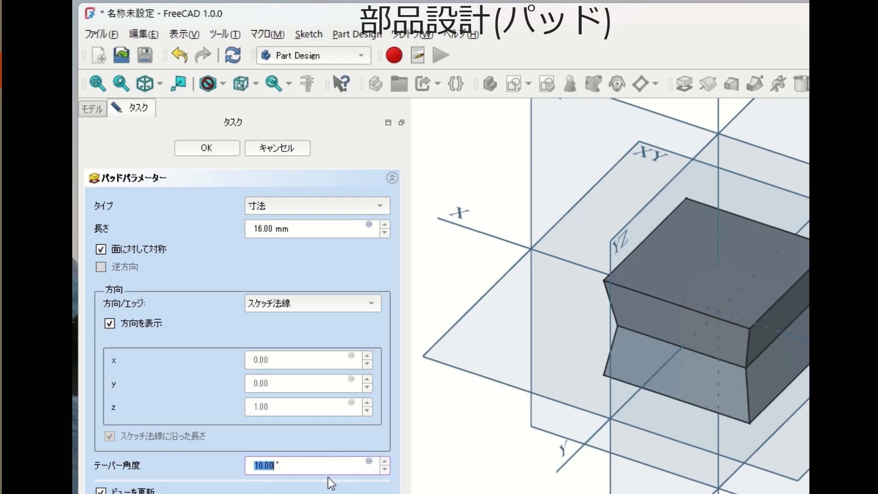
pyautogui.click(384, 469)
pyautogui.click(385, 469)
pyautogui.click(385, 470)
pyautogui.click(386, 470)
pyautogui.click(385, 470)
pyautogui.click(386, 470)
pyautogui.click(385, 470)
pyautogui.click(385, 469)
pyautogui.click(386, 470)
pyautogui.click(386, 470)
pyautogui.click(385, 470)
pyautogui.click(386, 470)
pyautogui.click(385, 470)
pyautogui.click(385, 469)
pyautogui.click(385, 469)
pyautogui.click(386, 469)
pyautogui.click(386, 470)
pyautogui.click(386, 470)
pyautogui.click(385, 470)
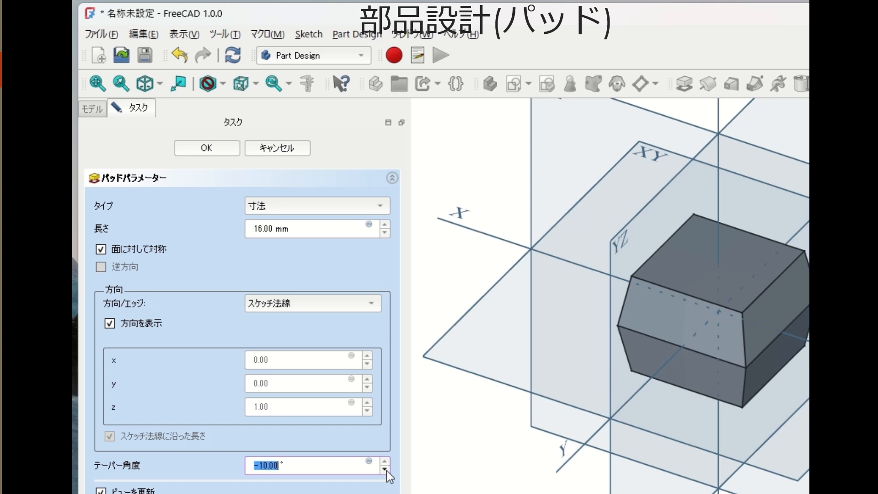
# Step: Turn off the pad's symmetry to the sketch plane and accept the pad
pyautogui.click(118, 250)
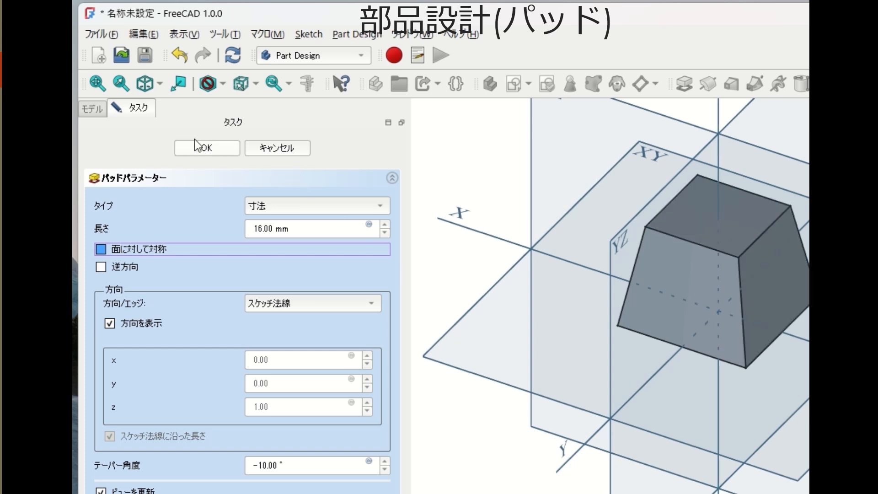
pyautogui.click(212, 146)
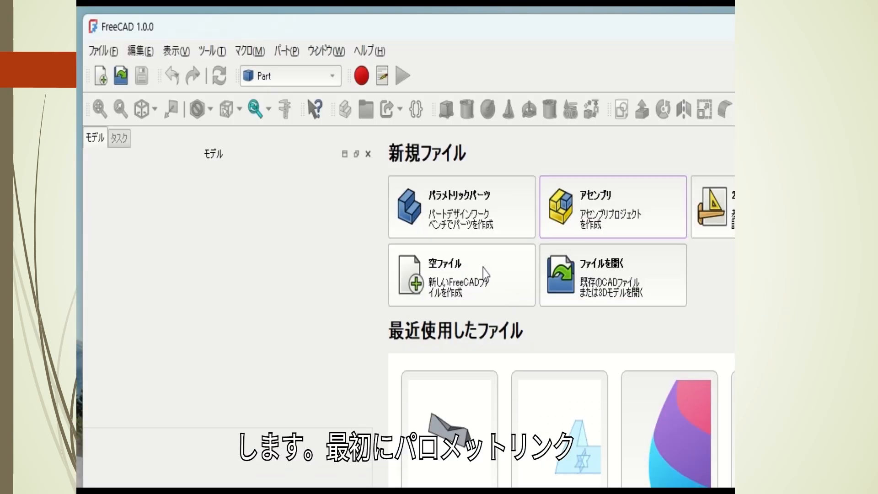
# Step: Create a new parametric part and start a sketch on the XZ plane with the grid shown
pyautogui.click(467, 214)
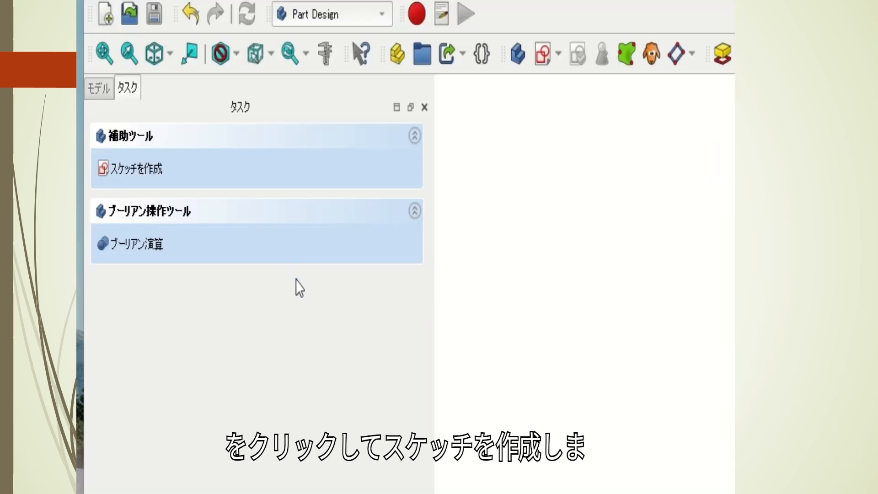
pyautogui.click(138, 170)
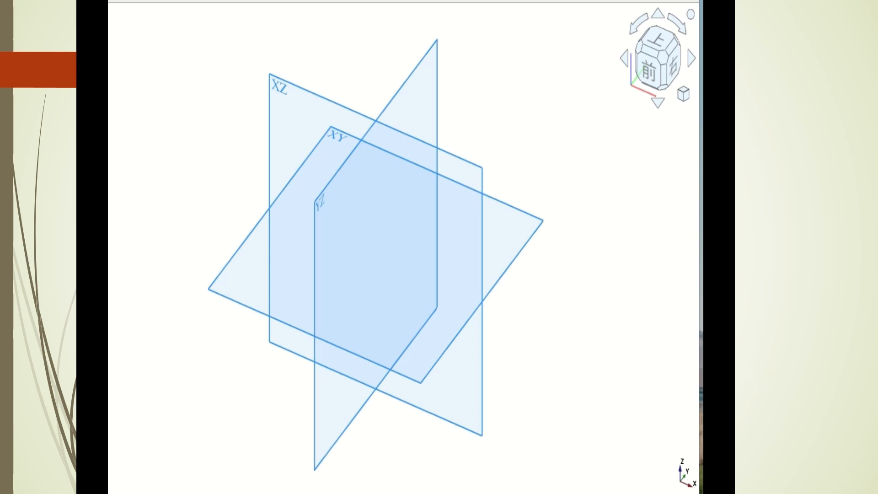
pyautogui.click(281, 94)
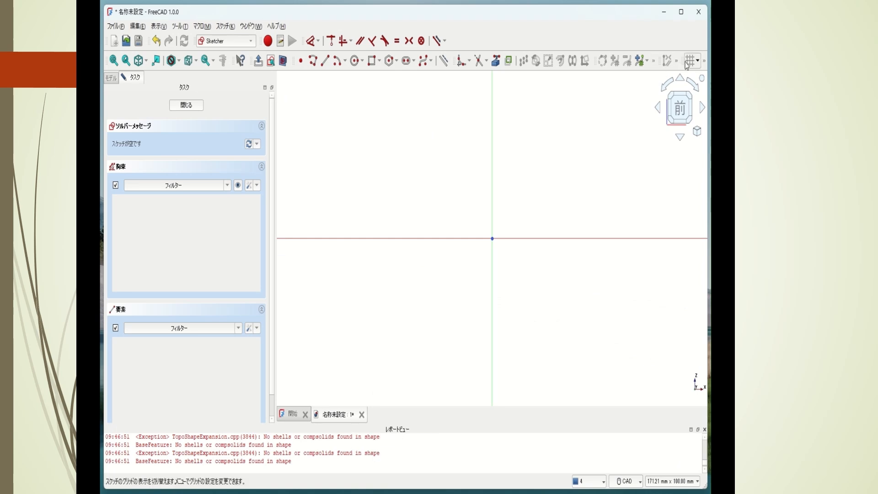
pyautogui.click(689, 62)
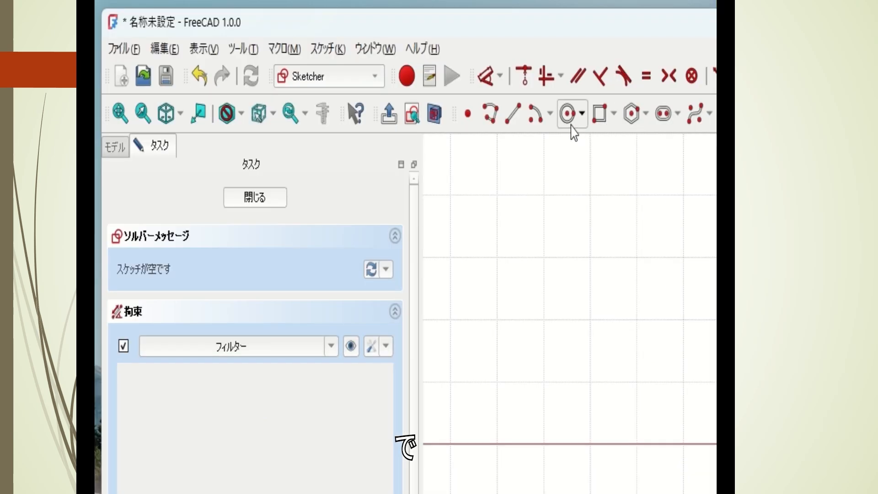
# Step: Draw a circle about 18 mm in diameter centred near (19.7 mm, 29.7 mm) and close the sketch
pyautogui.click(568, 118)
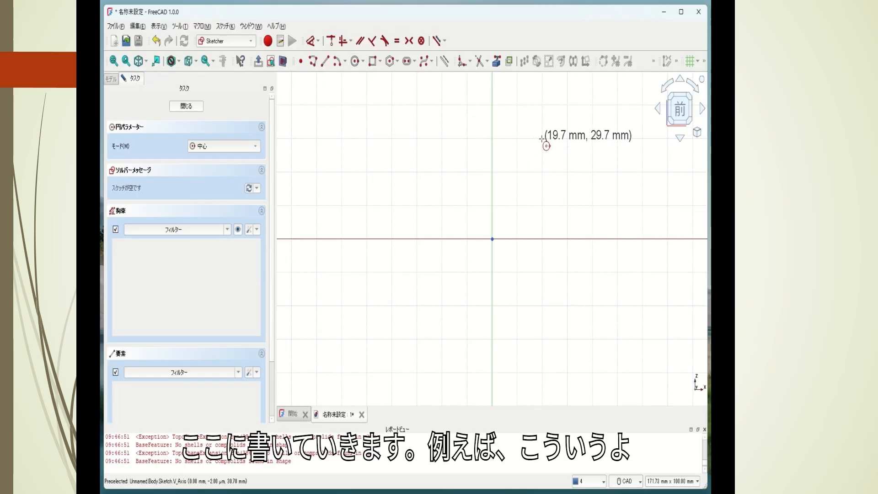
pyautogui.click(542, 138)
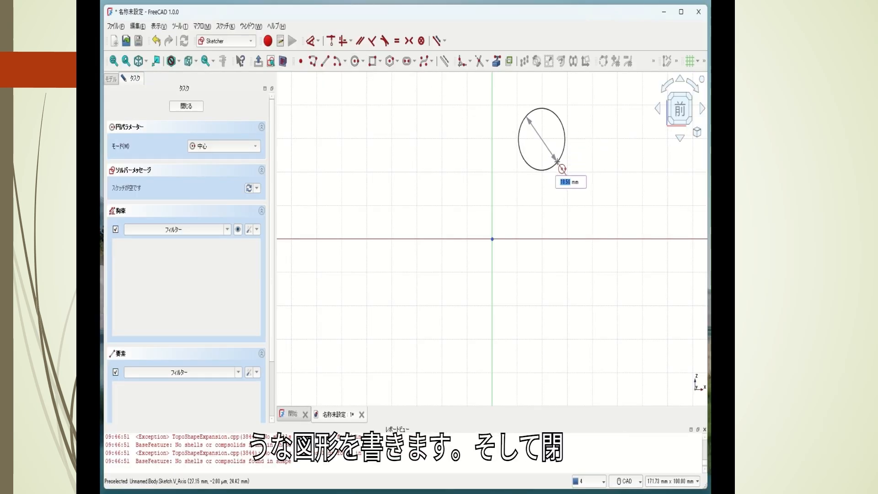
pyautogui.click(557, 160)
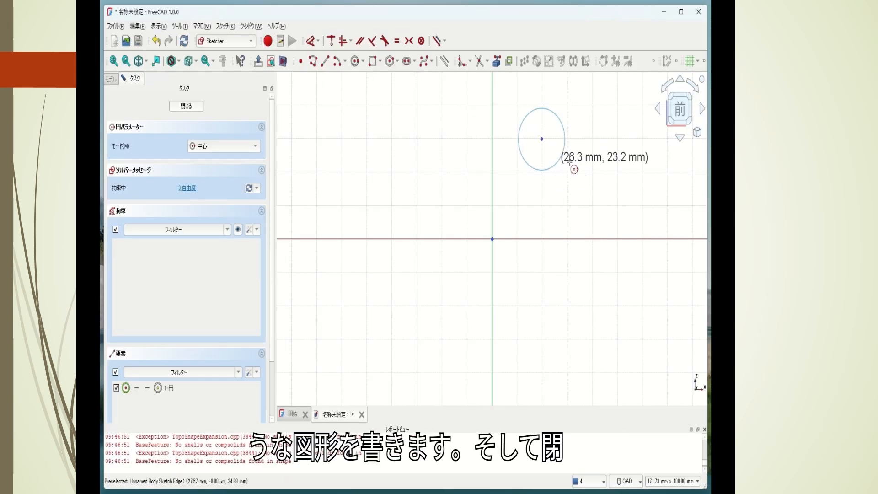
pyautogui.click(187, 107)
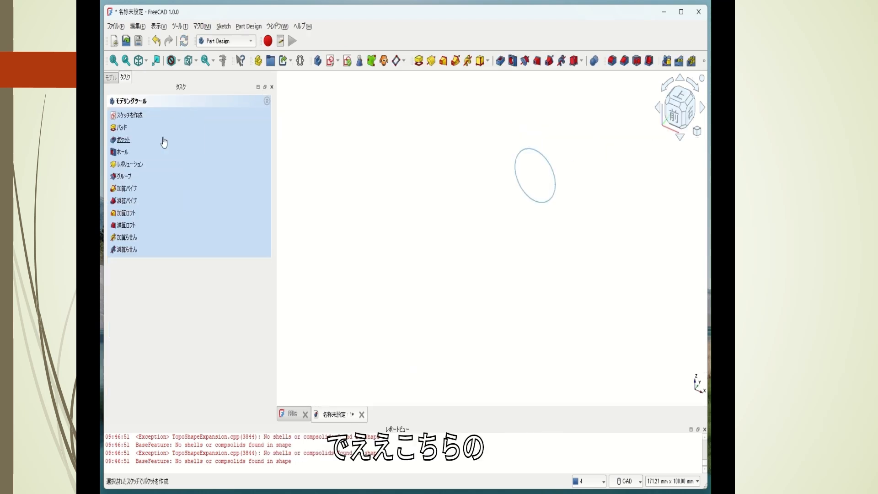
# Step: Show the body's origin and create a Revolution of the circle sketch about the vertical sketch axis
pyautogui.click(112, 76)
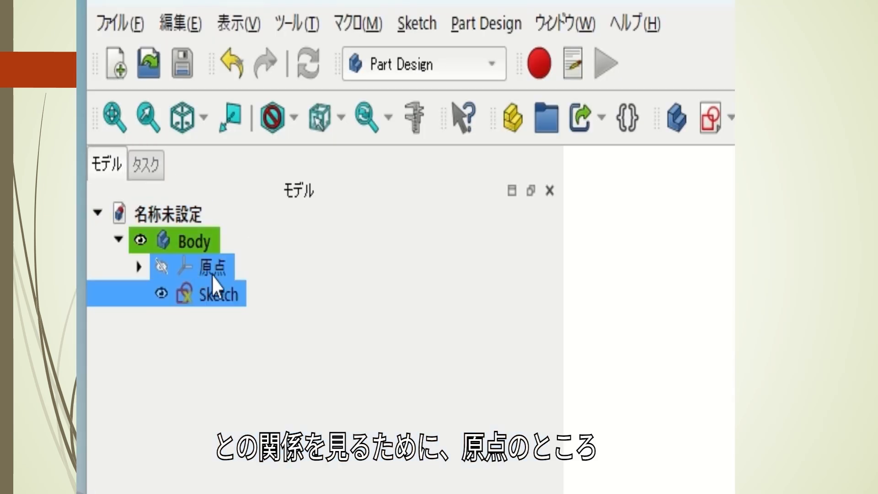
pyautogui.click(161, 269)
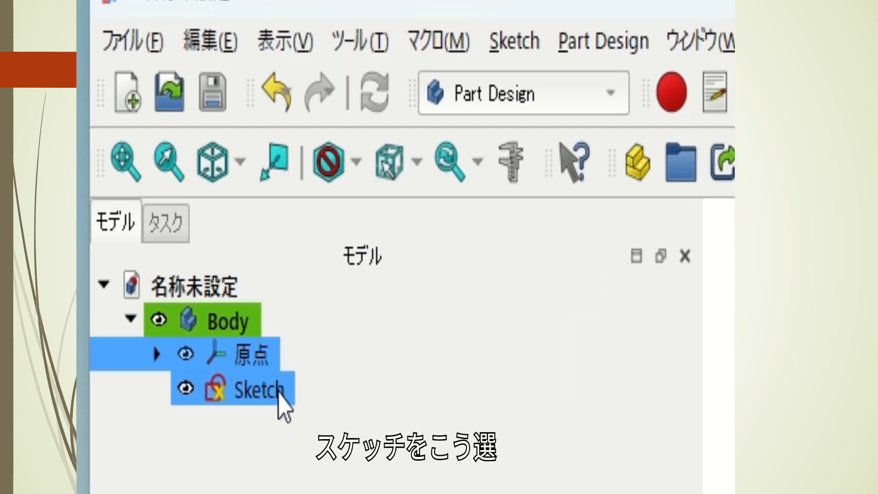
pyautogui.click(157, 127)
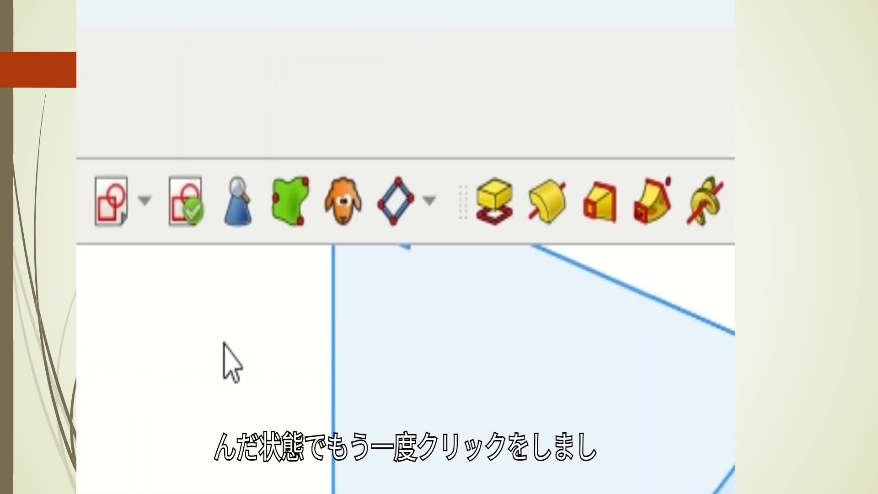
pyautogui.click(554, 206)
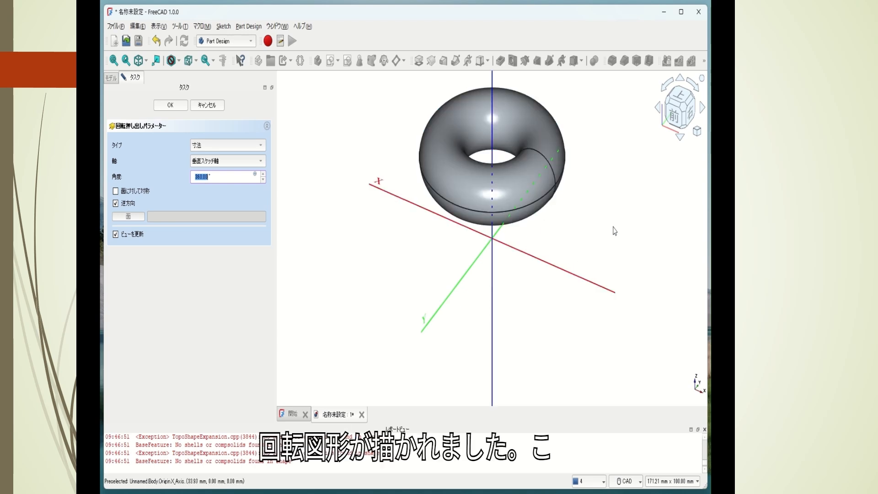
pyautogui.click(632, 214)
pyautogui.moveTo(629, 220); pyautogui.dragTo(550, 249, button='middle')
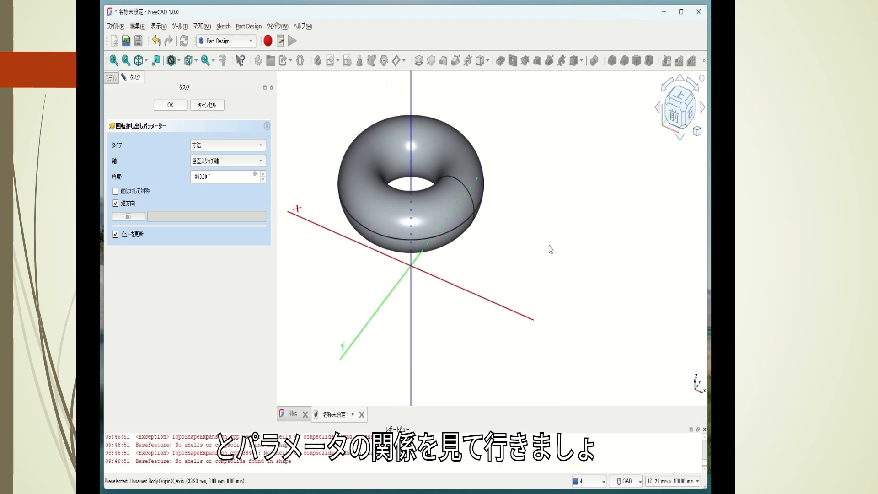
pyautogui.scroll(-2, 550, 249)
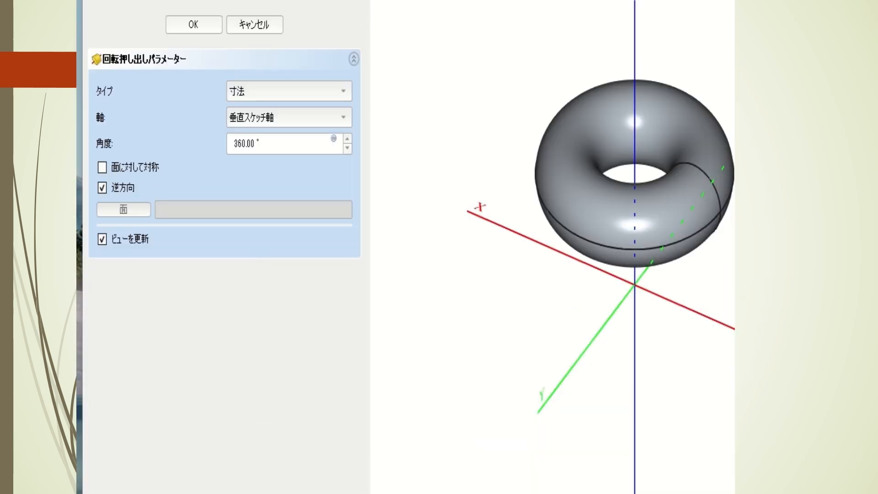
pyautogui.moveTo(837, 246); pyautogui.dragTo(726, 199, button='middle')
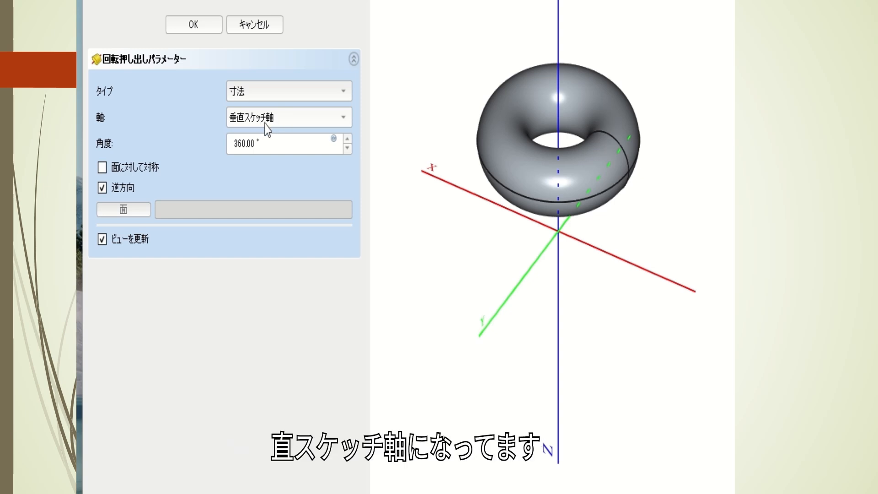
# Step: Try the horizontal sketch axis and the base Y axis for the revolution, and set its axis to base Z
pyautogui.click(342, 117)
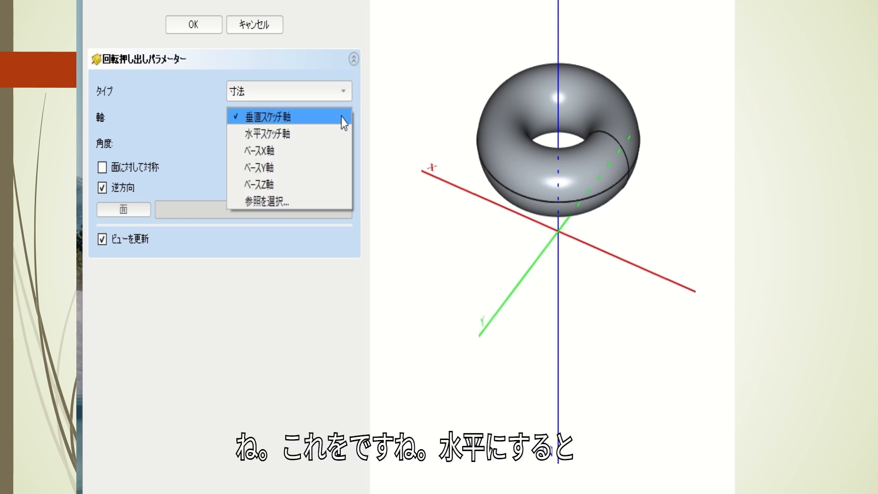
pyautogui.click(309, 133)
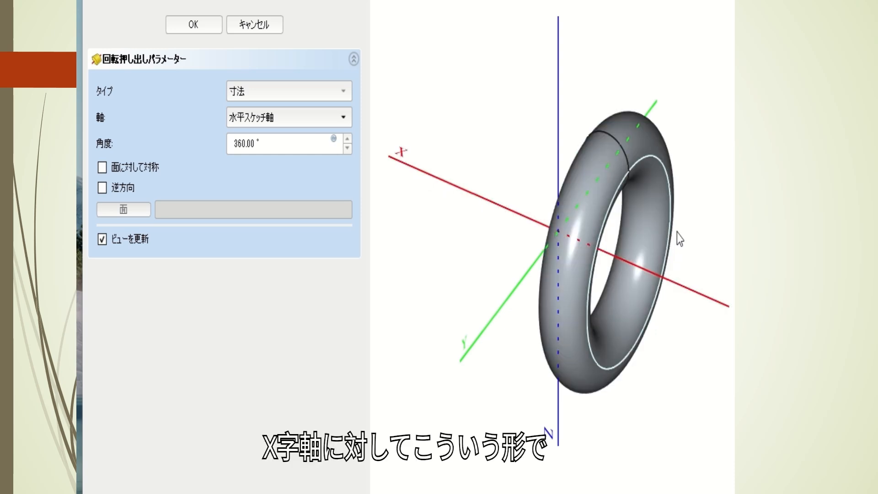
pyautogui.click(512, 286)
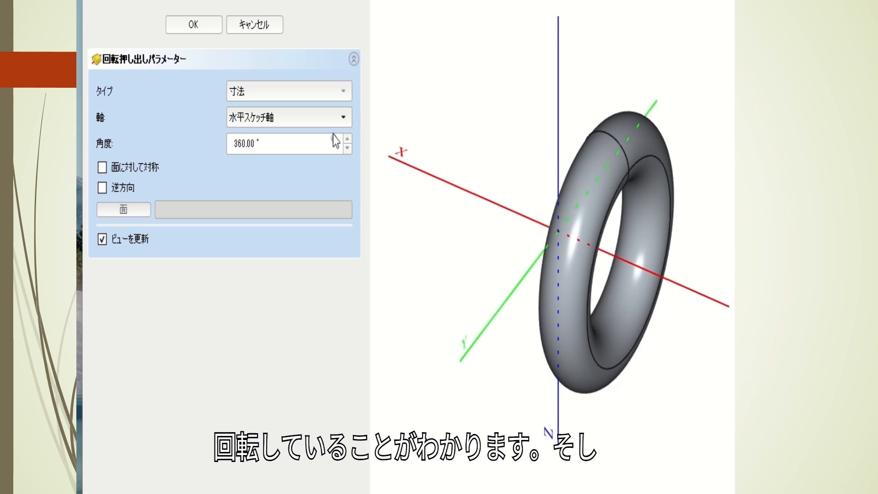
pyautogui.click(345, 117)
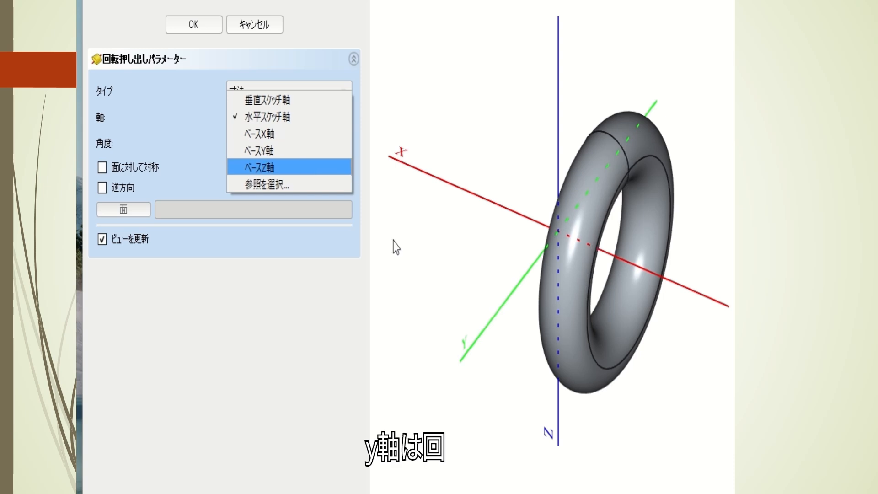
pyautogui.click(299, 152)
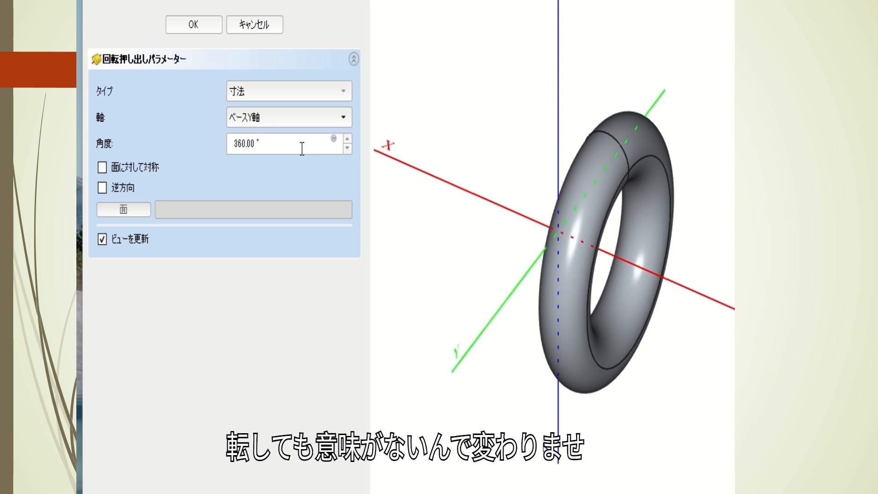
pyautogui.click(344, 120)
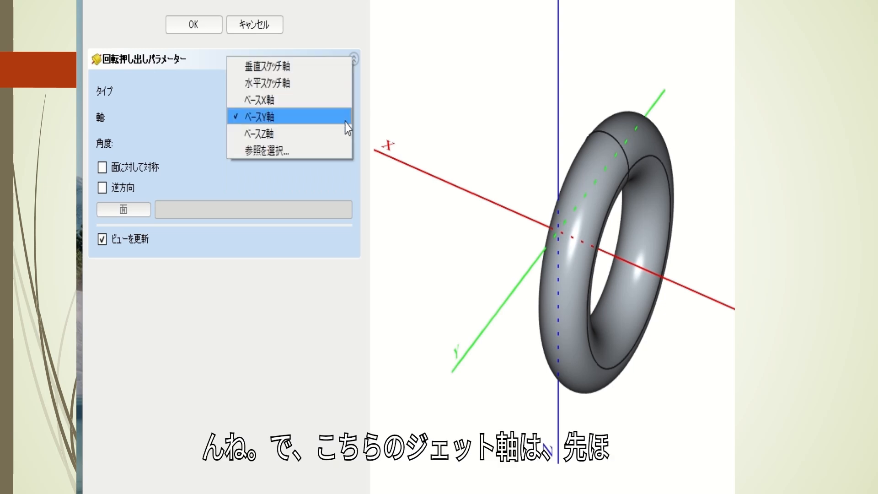
pyautogui.click(290, 134)
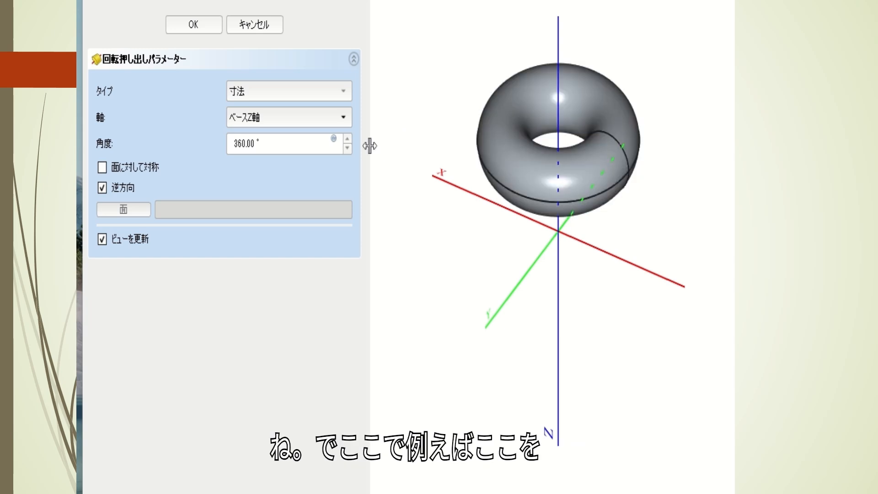
# Step: Set the revolution angle to 90° and accept the feature
pyautogui.doubleClick(294, 151)
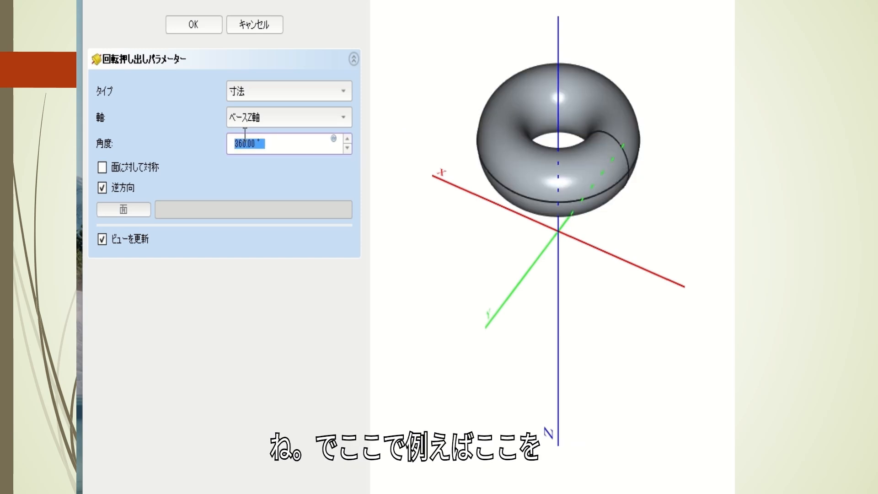
pyautogui.write('90')
pyautogui.press('Return')
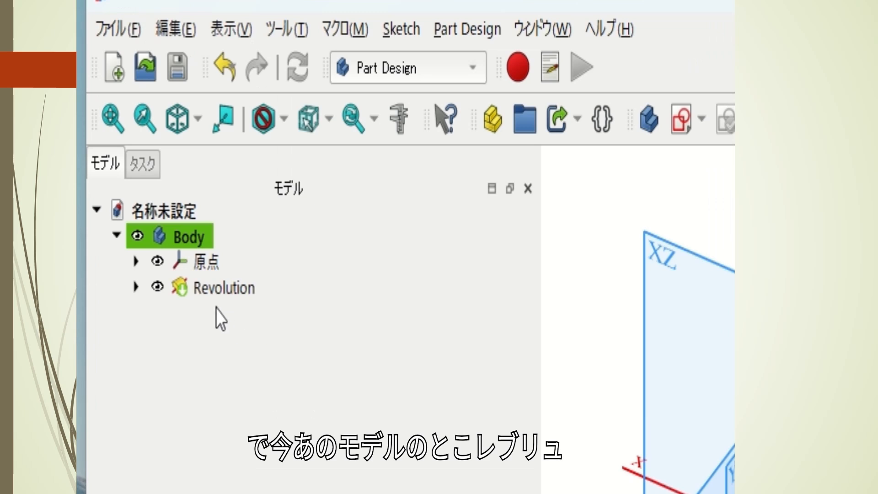
# Step: Reopen the revolution for editing, turn off its reversed direction and make it symmetric to the plane
pyautogui.click(218, 294)
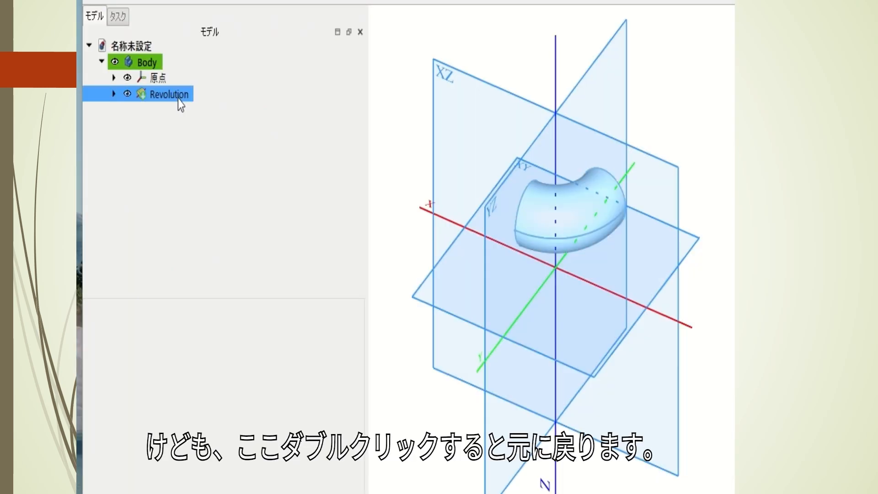
pyautogui.doubleClick(239, 295)
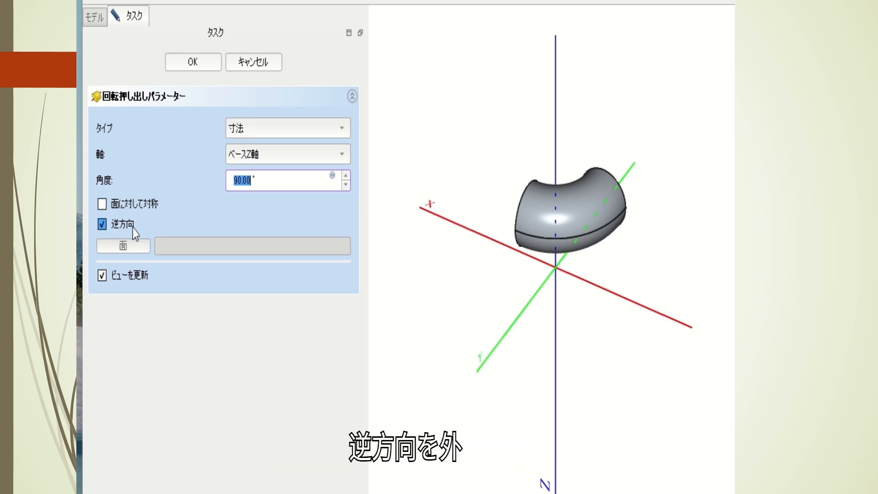
pyautogui.click(101, 225)
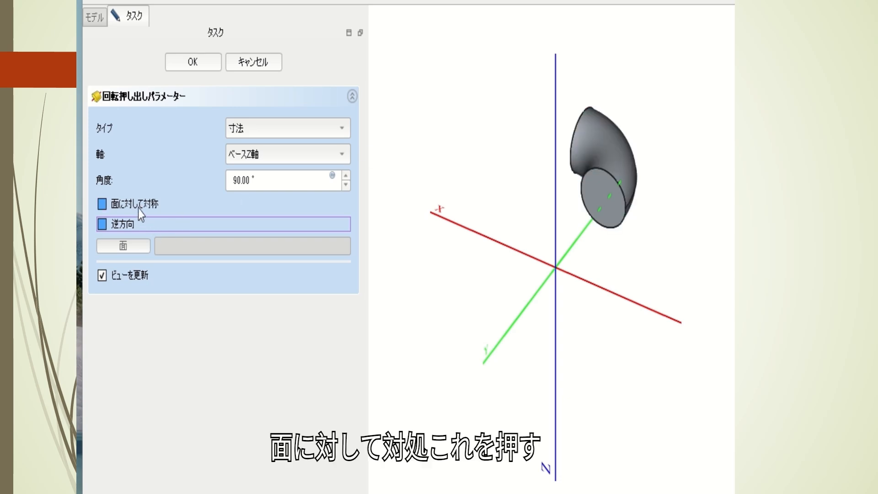
pyautogui.click(101, 206)
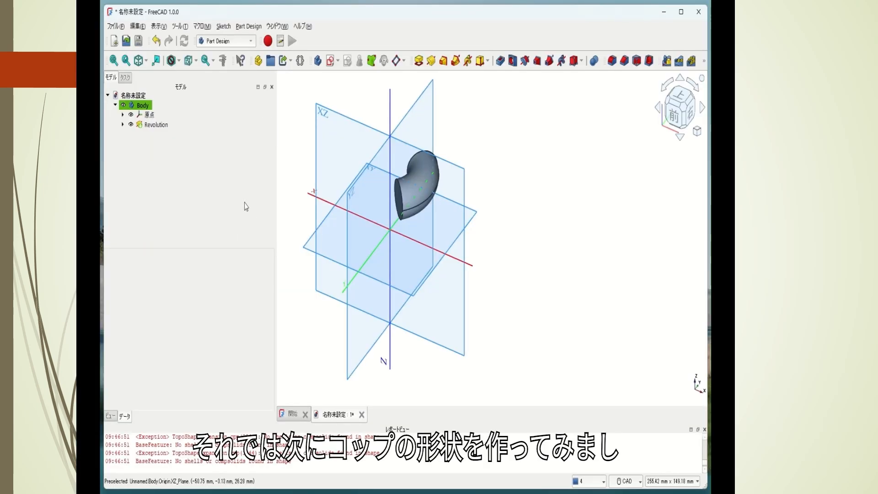
# Step: Delete the revolution and its circle sketch from the body
pyautogui.click(163, 128)
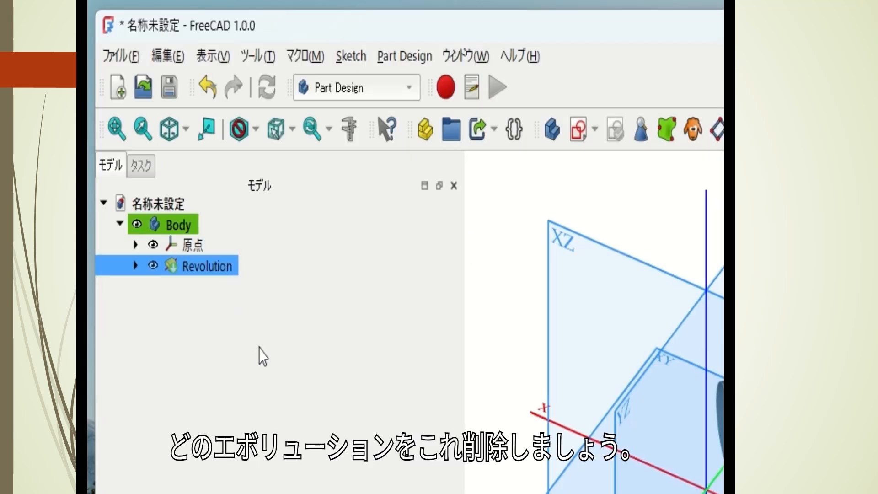
pyautogui.press('Delete')
pyautogui.click(201, 269)
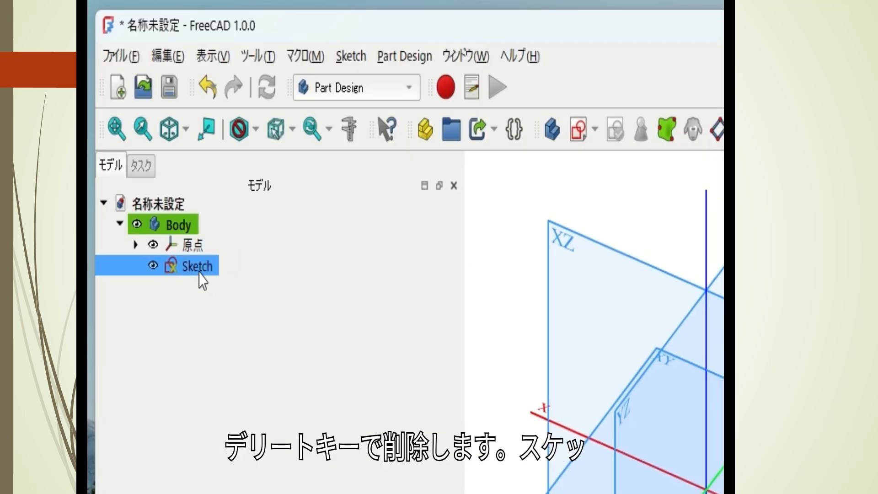
pyautogui.press('Delete')
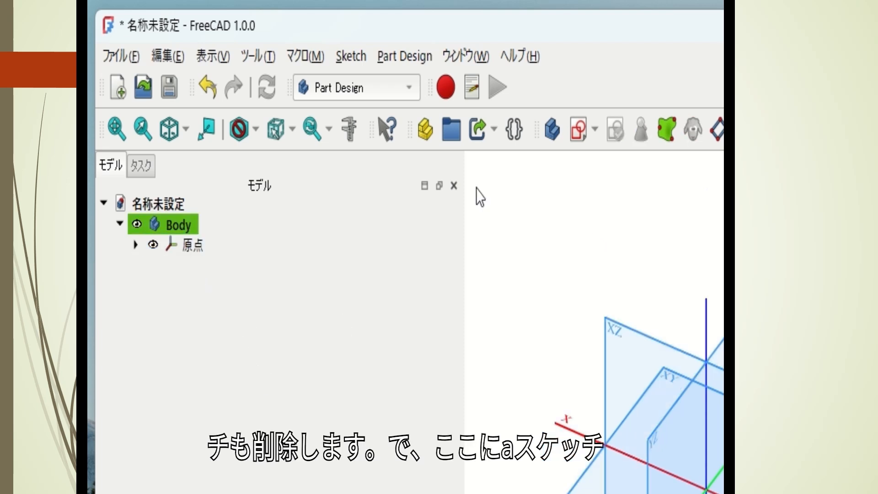
# Step: Start a sketch on the XZ plane and draw a polyline from the origin along the horizontal axis, continuing up as the cup's slanted outer wall
pyautogui.click(577, 135)
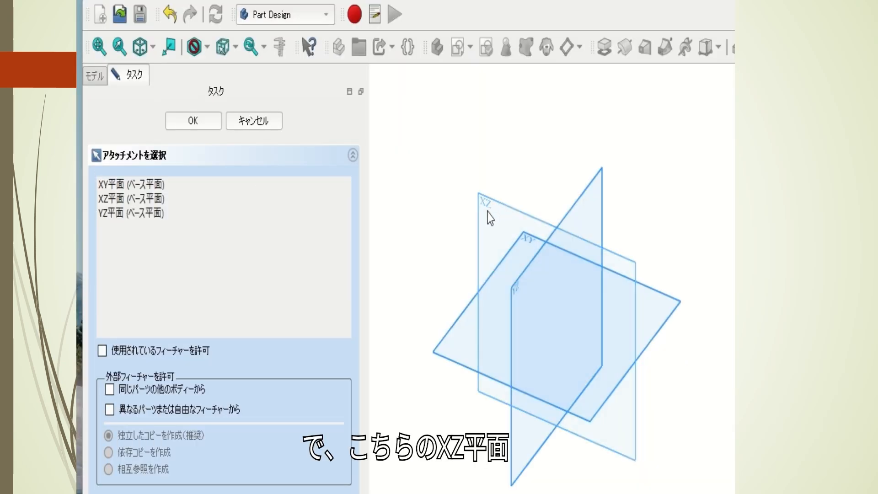
pyautogui.click(491, 214)
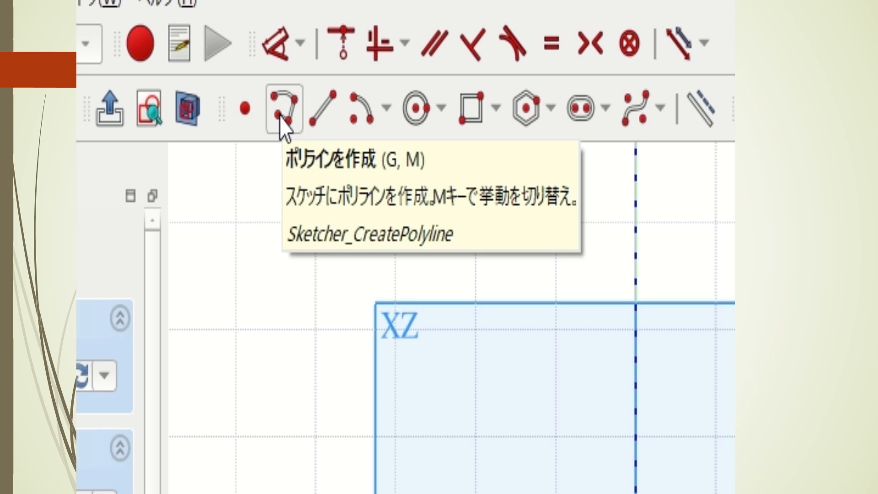
pyautogui.click(280, 120)
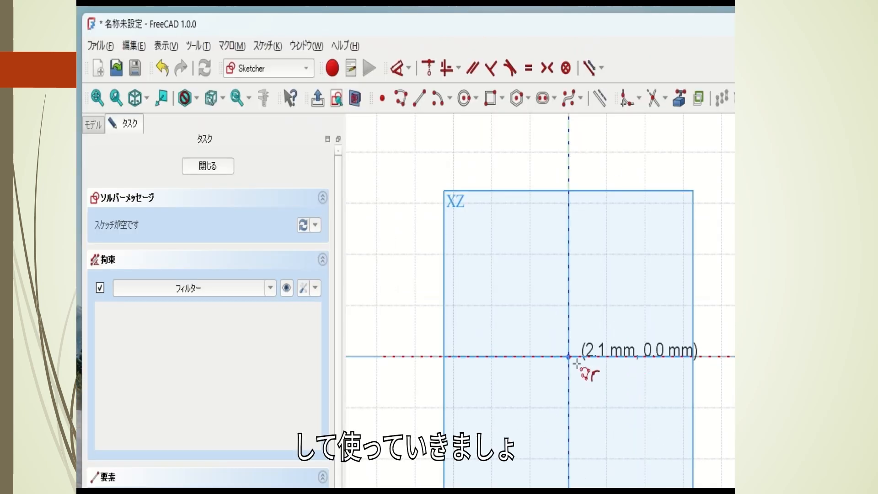
pyautogui.click(568, 356)
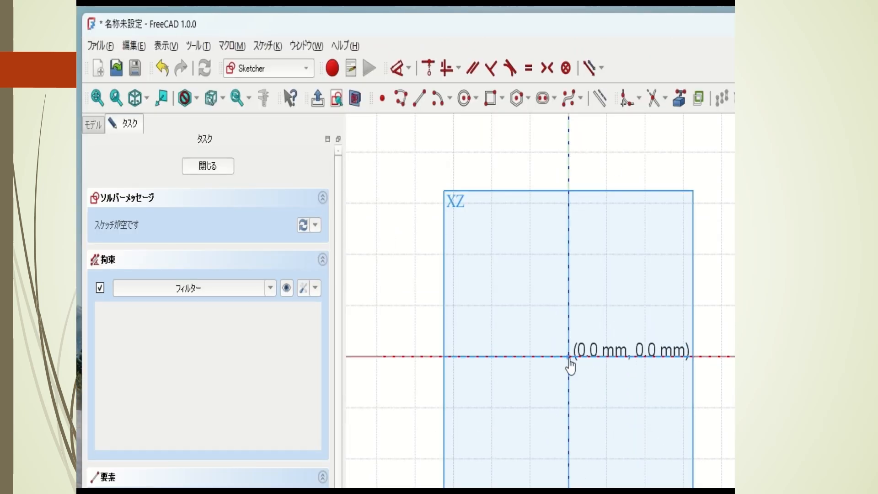
pyautogui.click(607, 356)
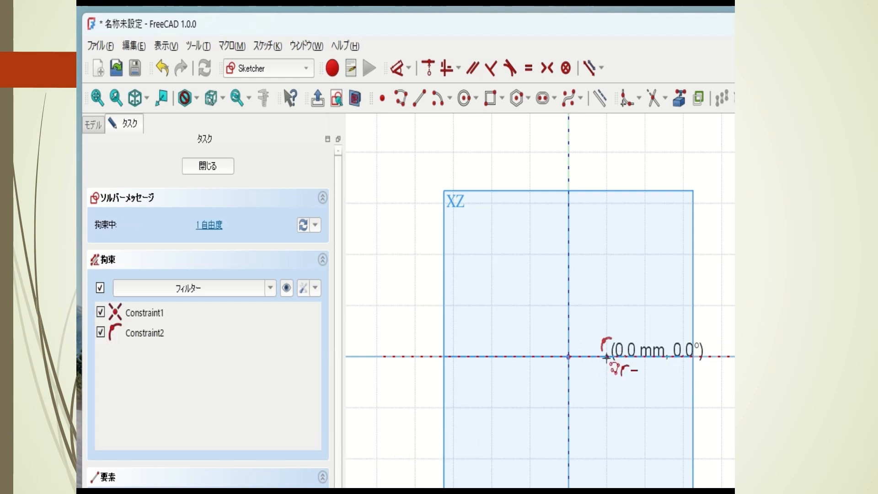
pyautogui.click(638, 202)
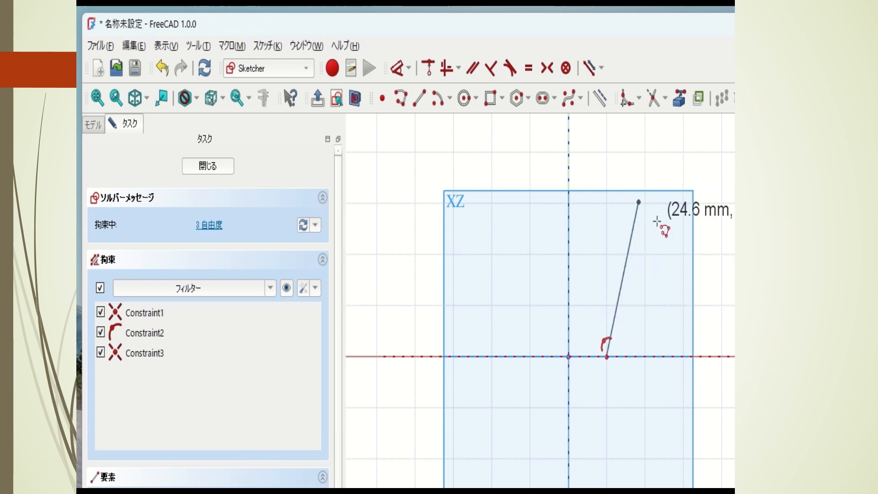
# Step: Continue the polyline with a rim about 2.1 mm wide, an inner wall about 29 mm long and a floor about 8.6 mm long, closing at the origin
pyautogui.scroll(2, 676, 311)
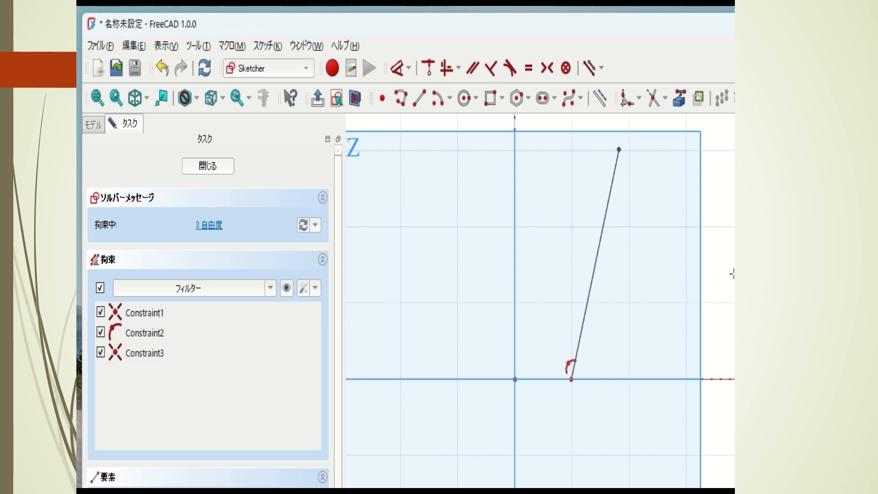
pyautogui.click(619, 149)
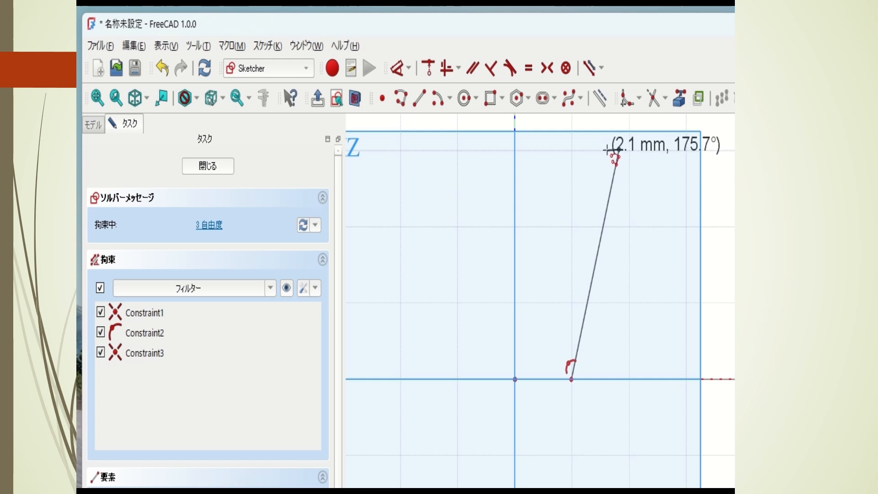
pyautogui.click(607, 150)
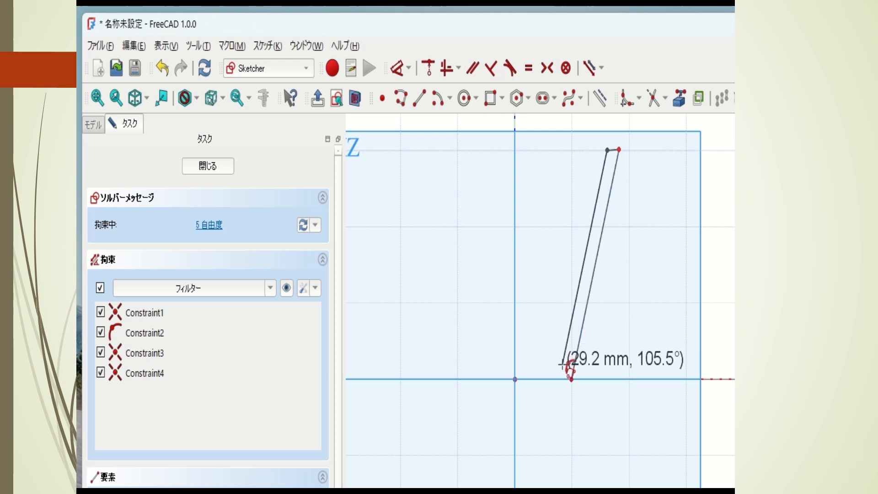
pyautogui.click(563, 363)
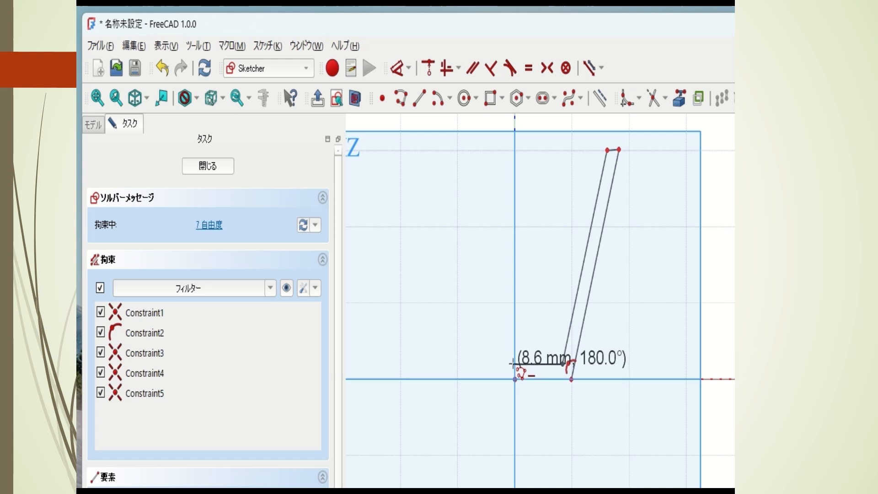
pyautogui.click(514, 364)
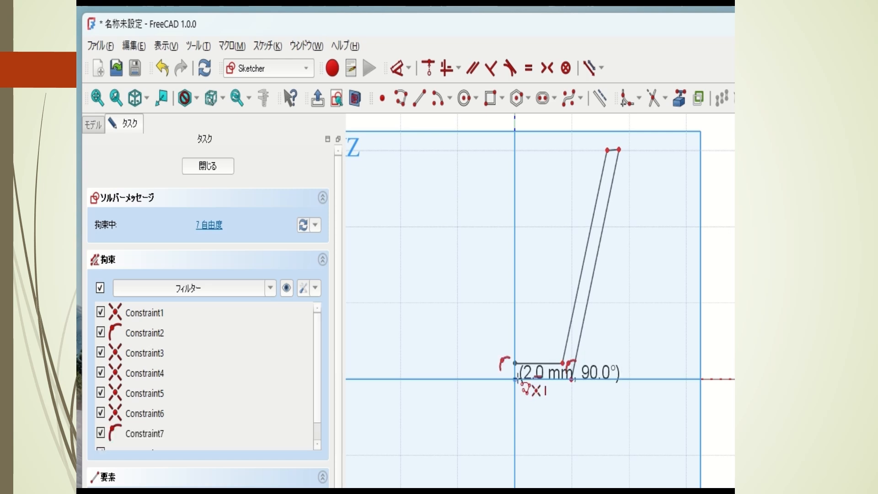
pyautogui.click(514, 380)
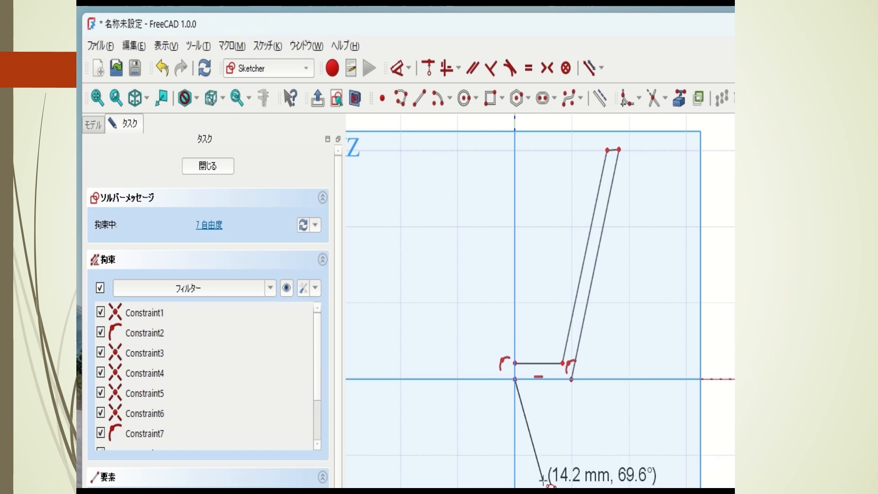
pyautogui.rightClick(562, 483)
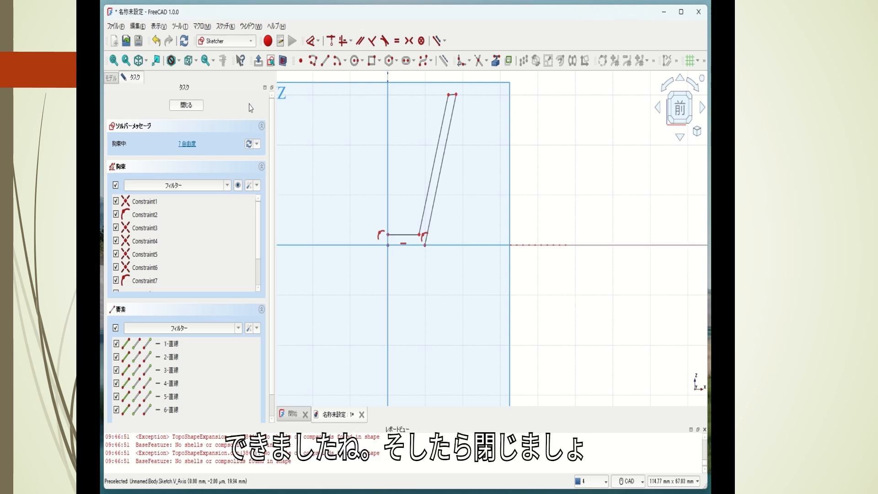
# Step: Close the cup profile sketch and hide the body's origin
pyautogui.click(187, 106)
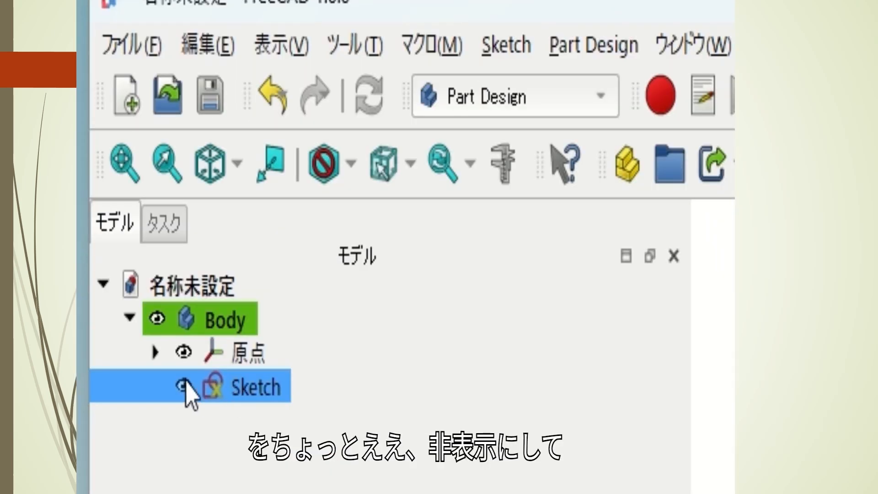
pyautogui.keyDown('ctrl'); pyautogui.click(184, 353); pyautogui.keyUp('ctrl')
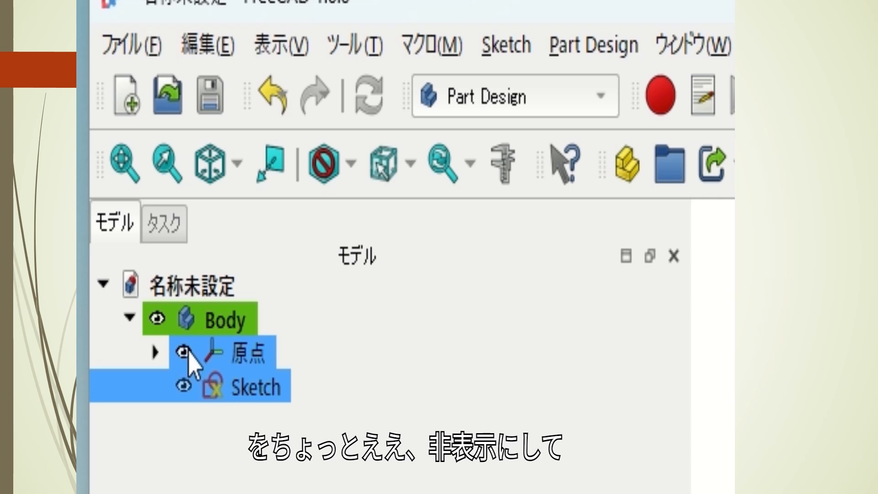
pyautogui.click(184, 353)
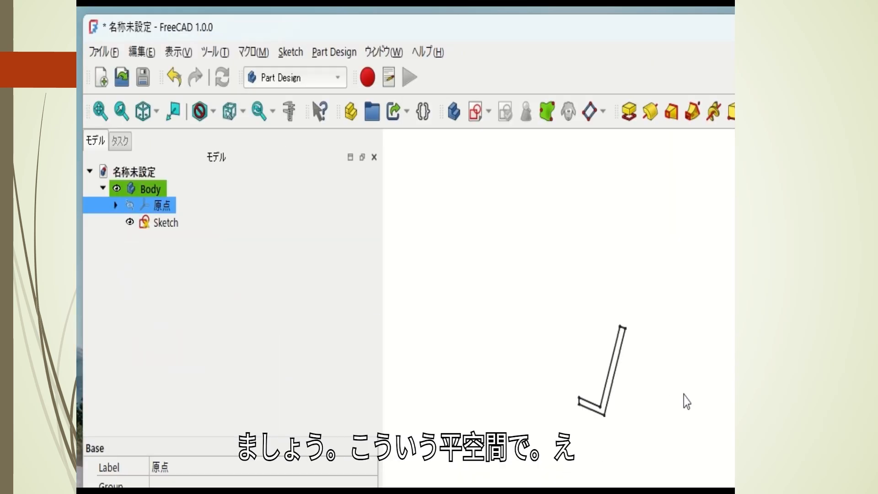
# Step: Revolve the cup profile sketch 360° about the vertical sketch axis and accept the feature
pyautogui.scroll(2, 686, 396)
pyautogui.scroll(1, 692, 404)
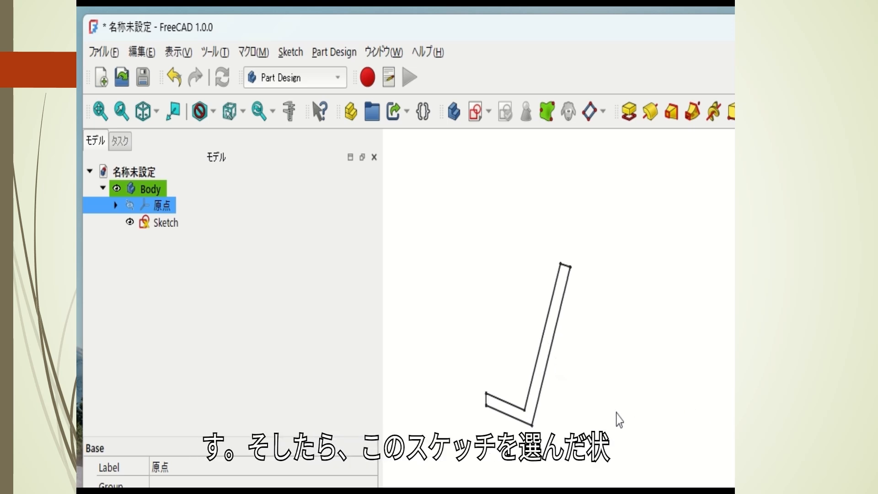
pyautogui.click(178, 224)
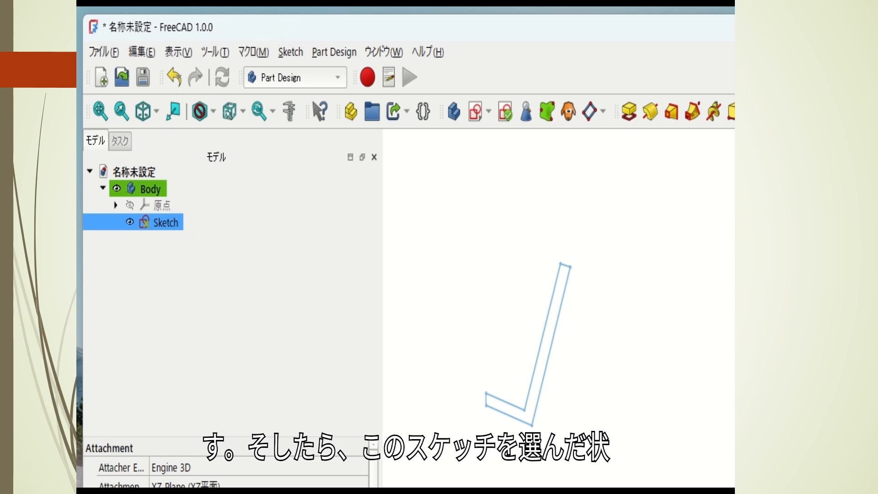
pyautogui.click(652, 108)
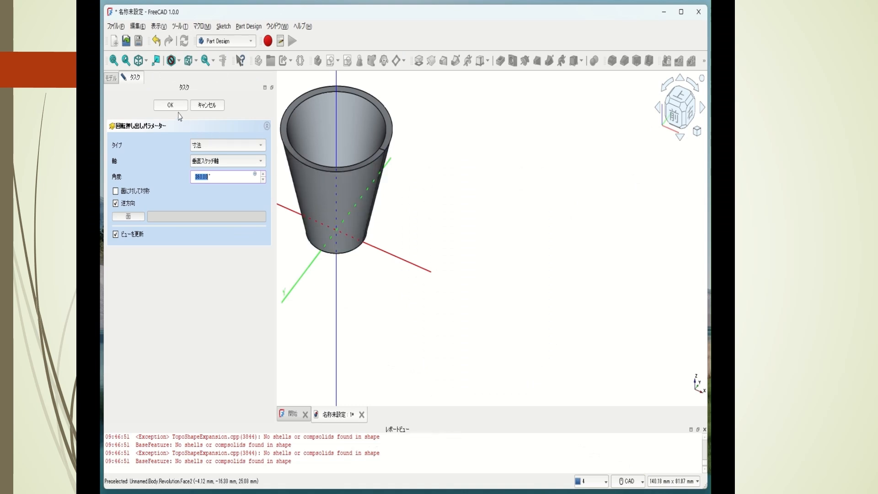
pyautogui.scroll(1, 459, 232)
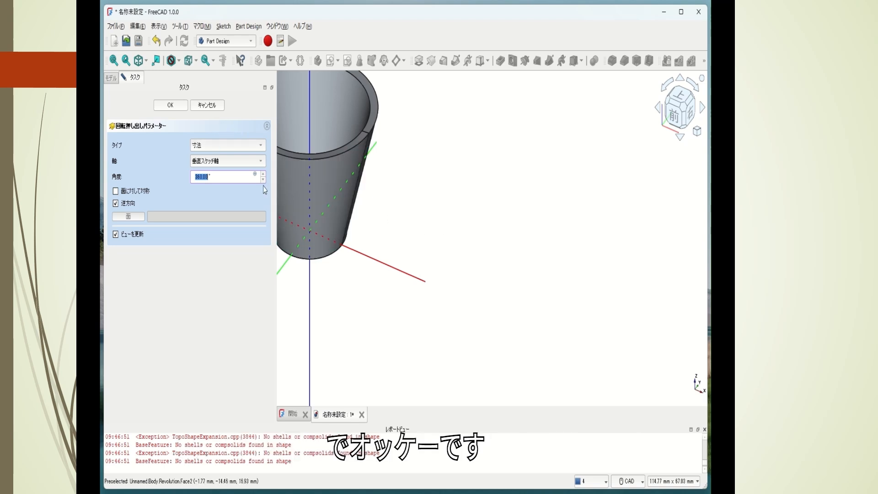
pyautogui.click(176, 107)
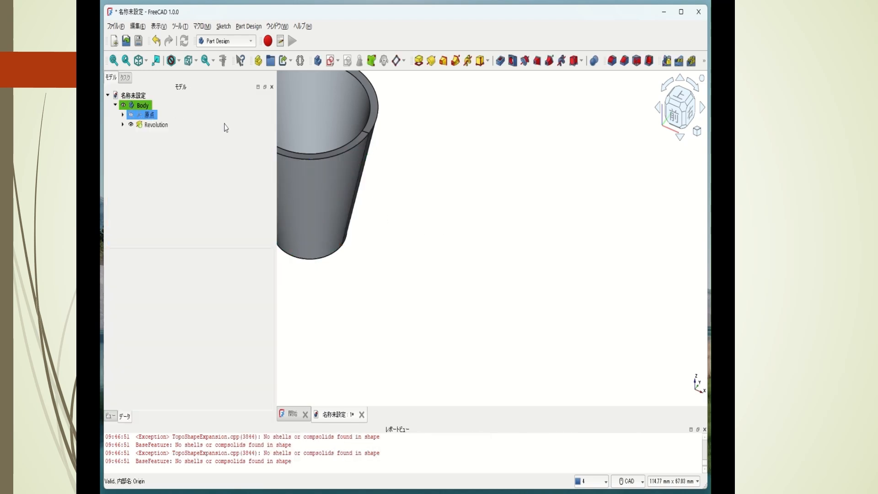
# Step: Fillet the cup's inner rim edge with a radius of 2 mm and accept it
pyautogui.moveTo(441, 188); pyautogui.dragTo(602, 251, button='middle')
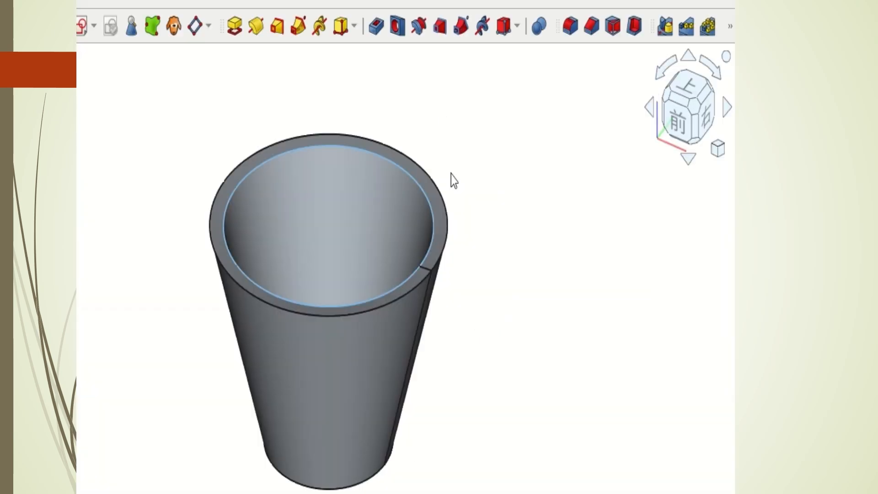
pyautogui.click(567, 34)
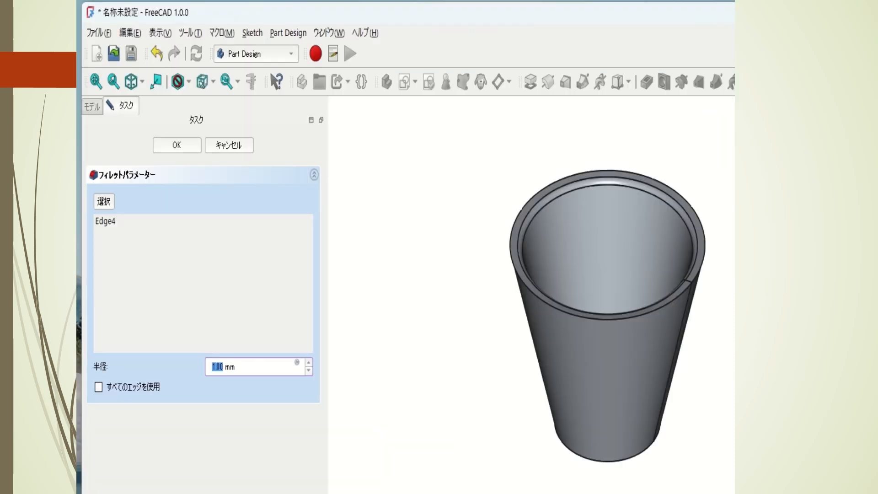
pyautogui.click(309, 363)
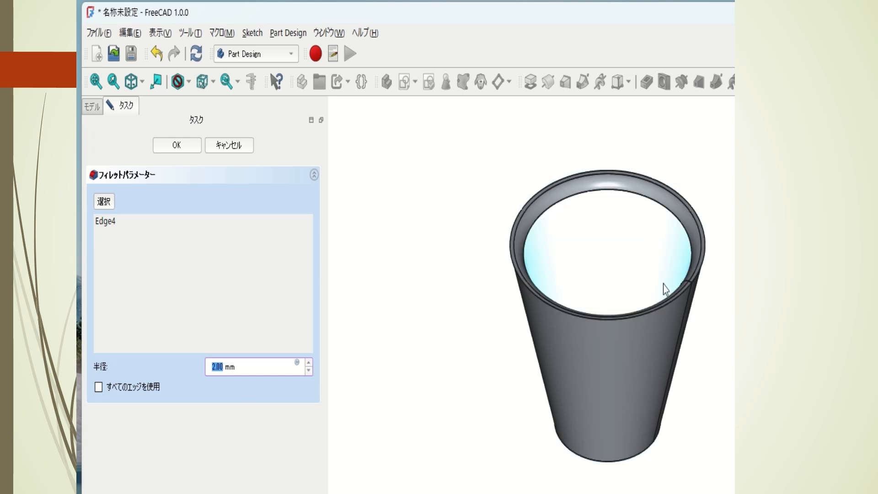
pyautogui.click(174, 145)
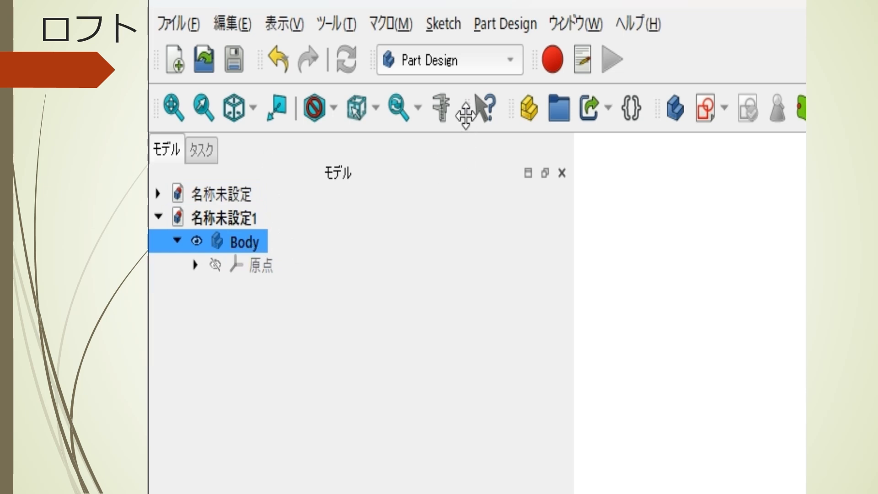
# Step: Create a sketch on the XY plane of the new document's body with an origin-centred circle about 22 mm in diameter, and close it
pyautogui.click(707, 120)
pyautogui.click(198, 313)
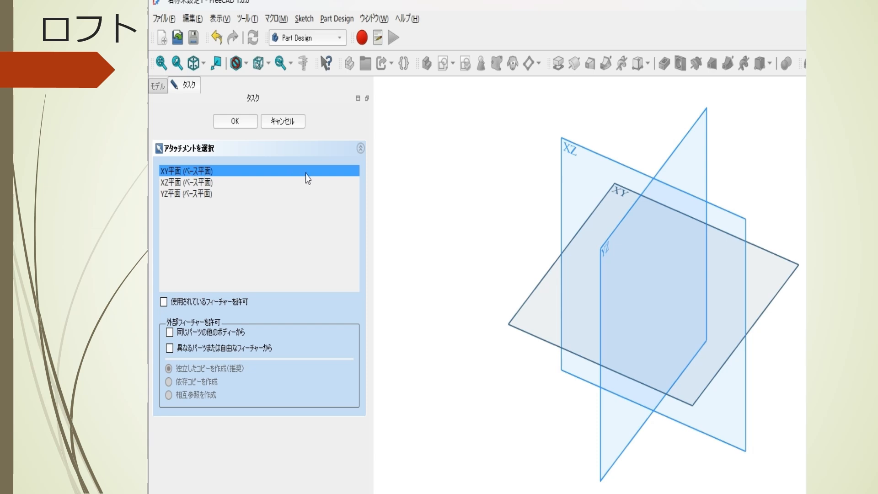
pyautogui.click(235, 121)
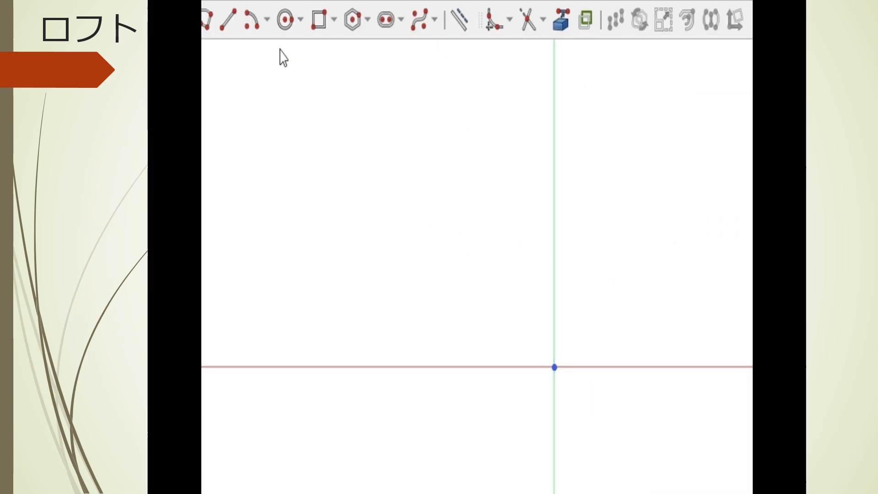
pyautogui.click(286, 20)
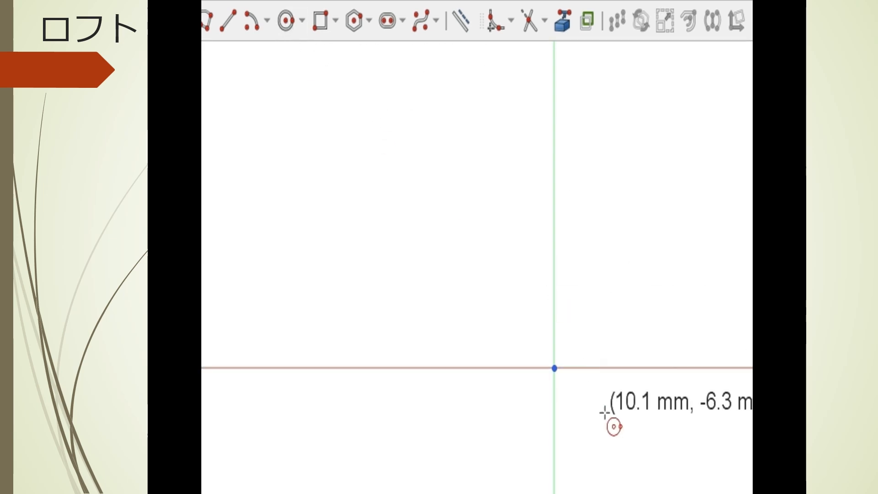
pyautogui.click(553, 370)
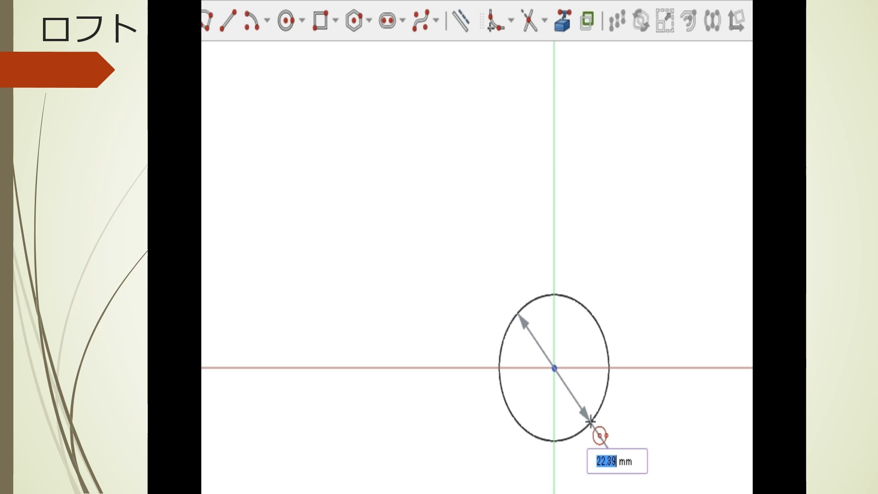
pyautogui.click(590, 420)
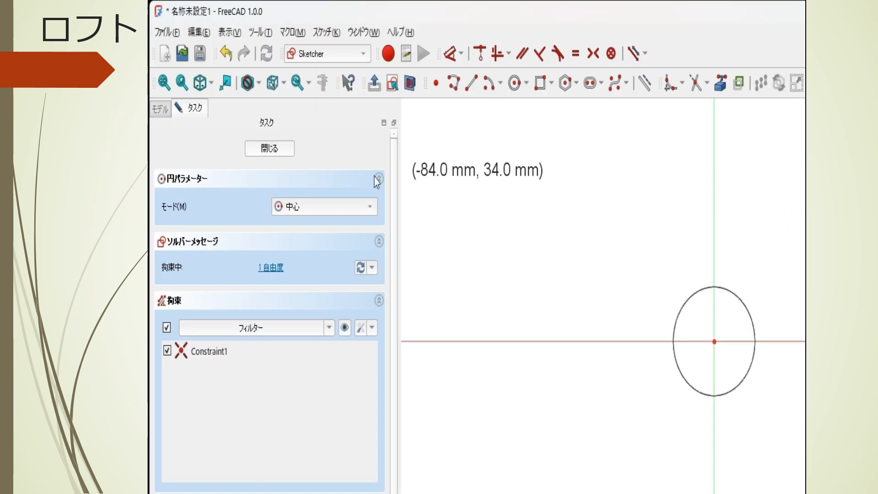
pyautogui.click(273, 150)
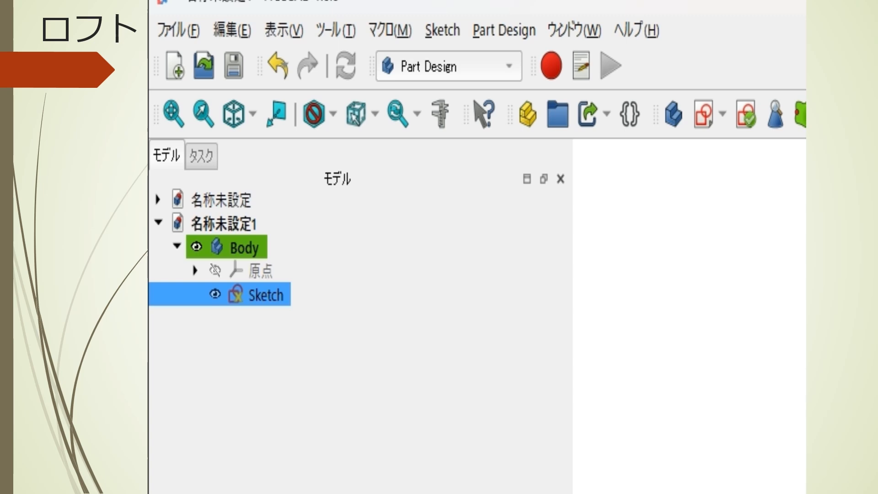
# Step: Create a second sketch on the body's XY plane with an origin-centred circle about 11 mm in diameter, and close it
pyautogui.click(254, 248)
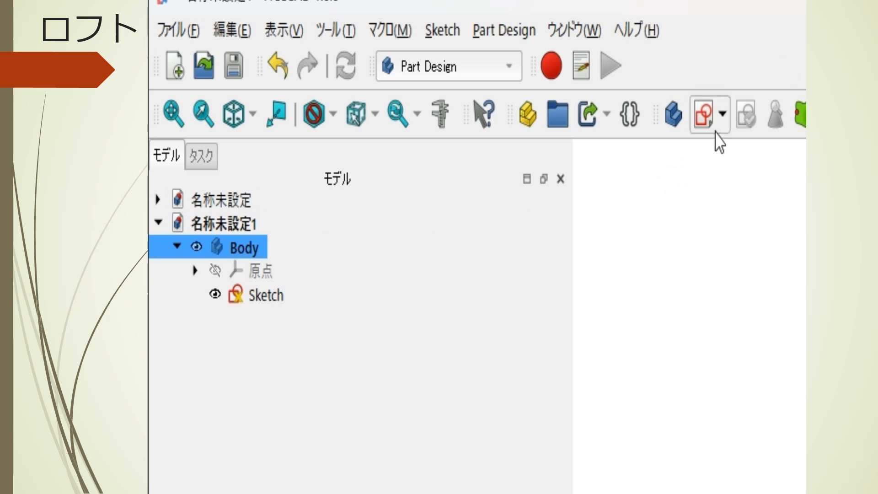
pyautogui.click(704, 117)
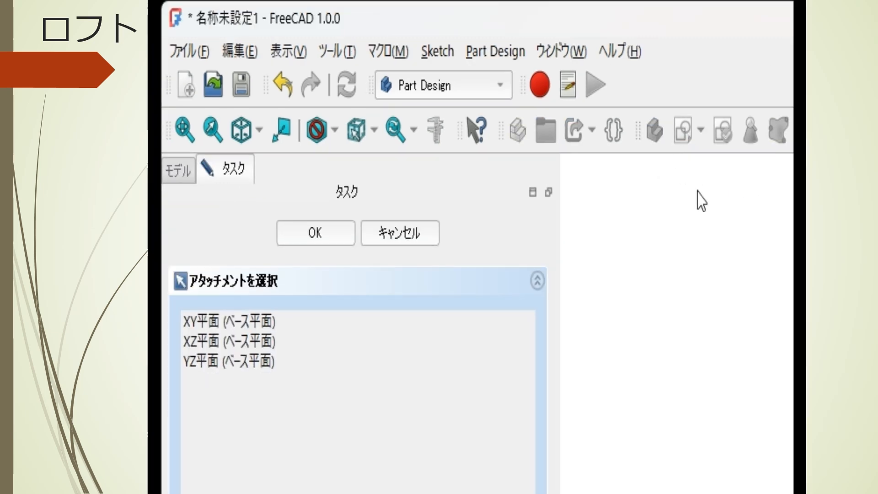
pyautogui.click(227, 339)
pyautogui.click(251, 323)
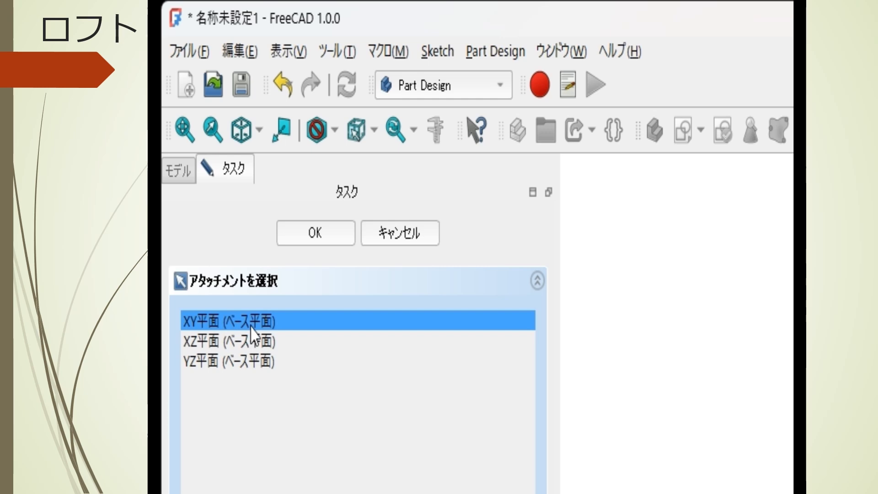
pyautogui.click(314, 231)
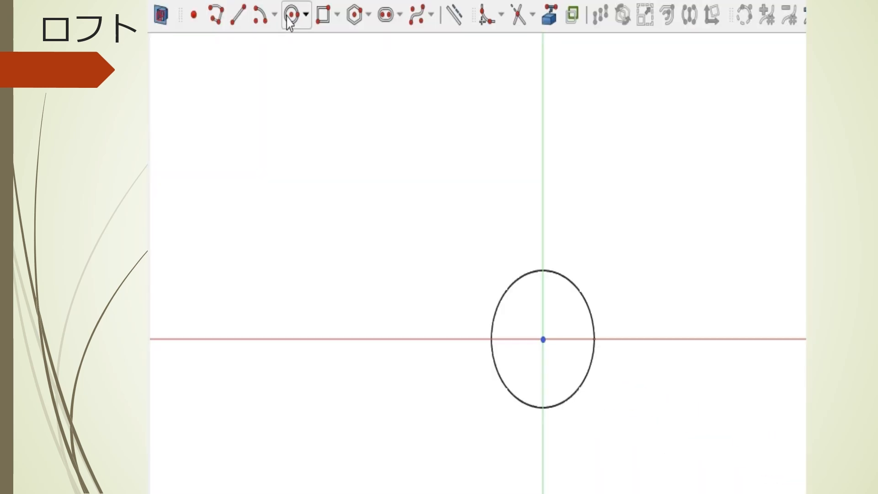
pyautogui.click(288, 19)
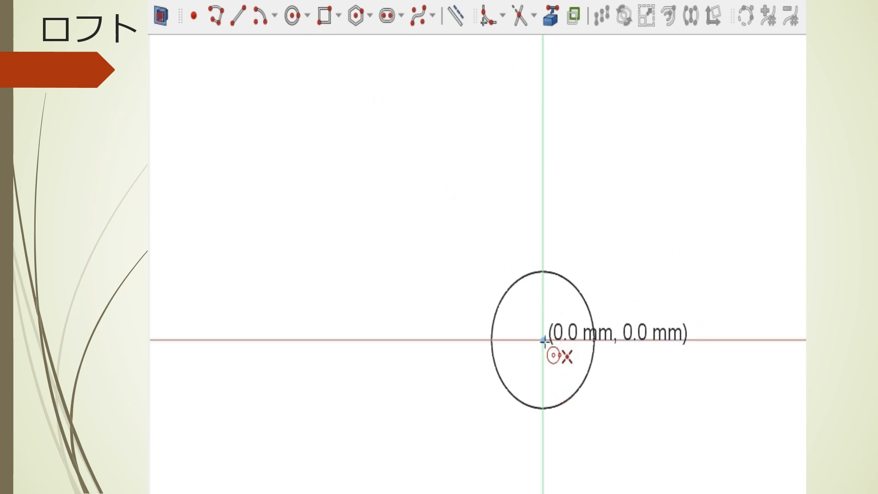
pyautogui.click(543, 340)
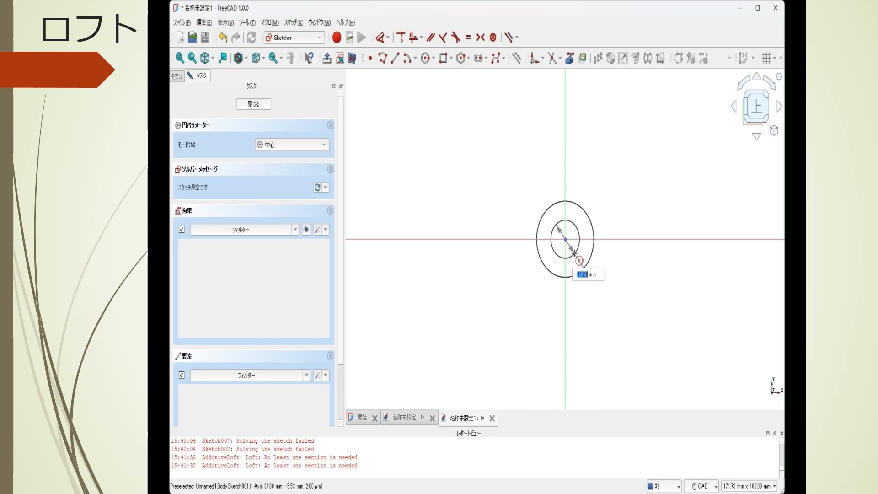
pyautogui.click(559, 364)
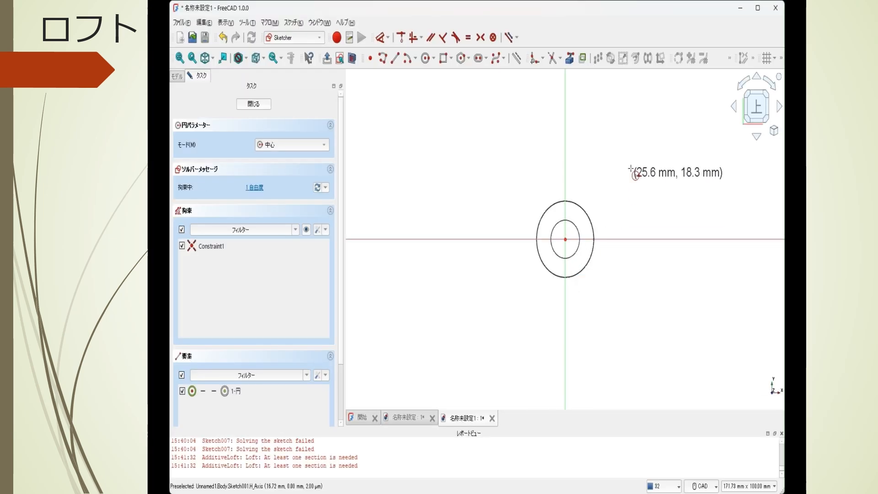
pyautogui.click(255, 105)
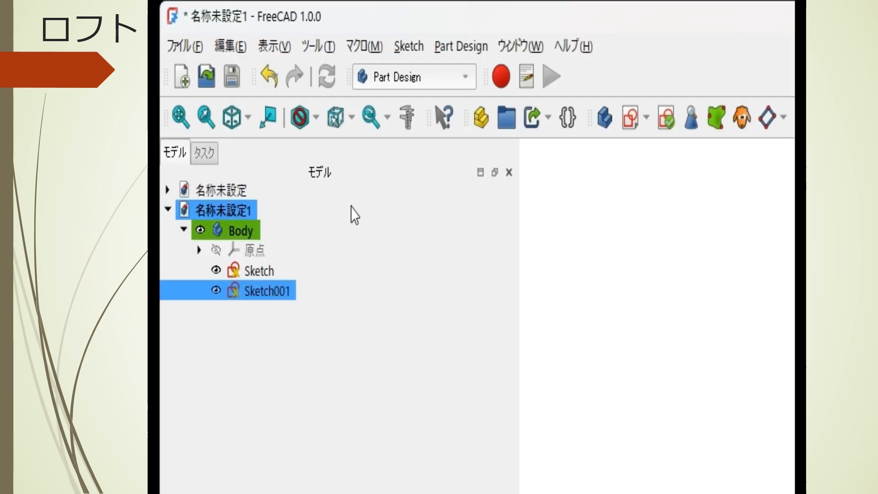
# Step: Create a third sketch on the body's XY plane with an origin-centred hexagon of about 18 mm circumradius, and close it
pyautogui.click(245, 234)
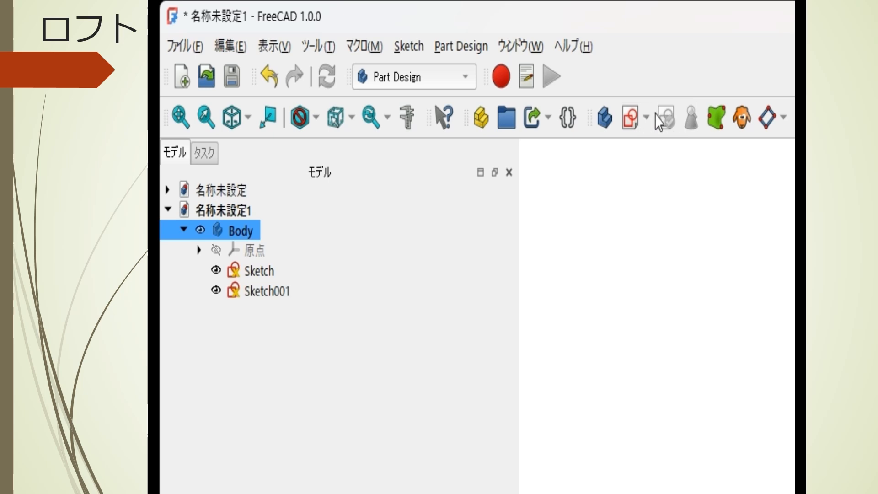
pyautogui.click(630, 120)
pyautogui.click(205, 223)
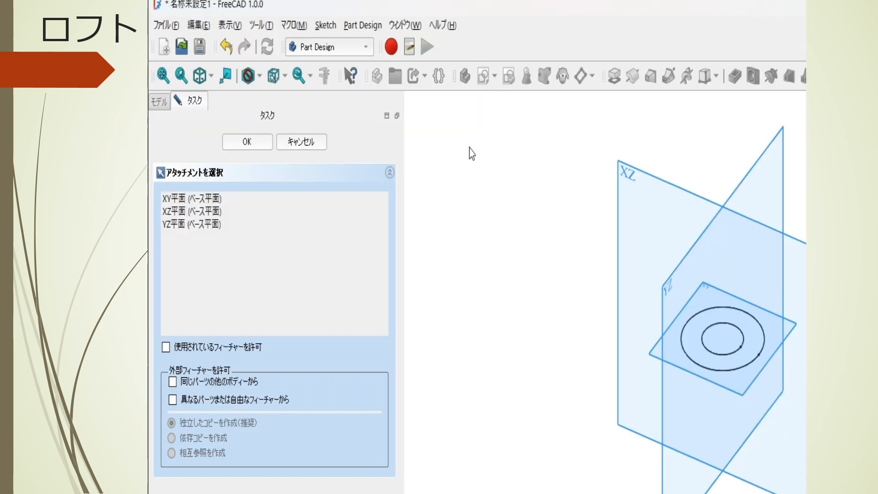
pyautogui.click(212, 202)
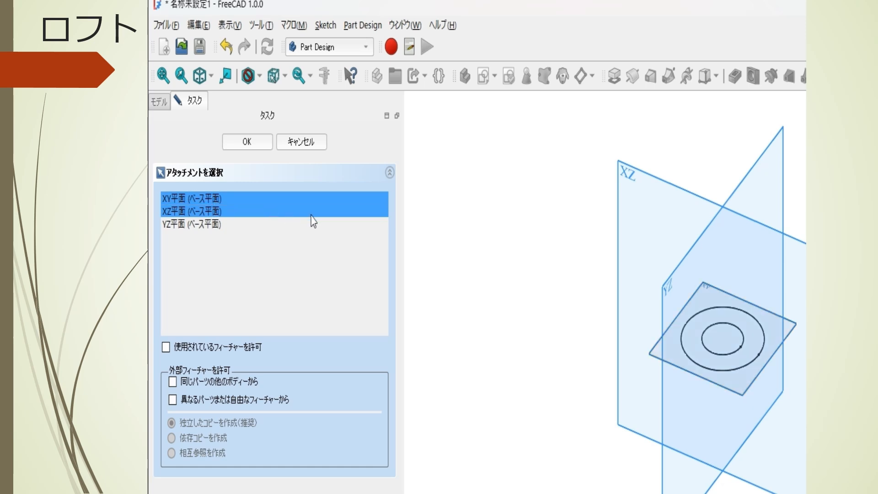
pyautogui.click(268, 146)
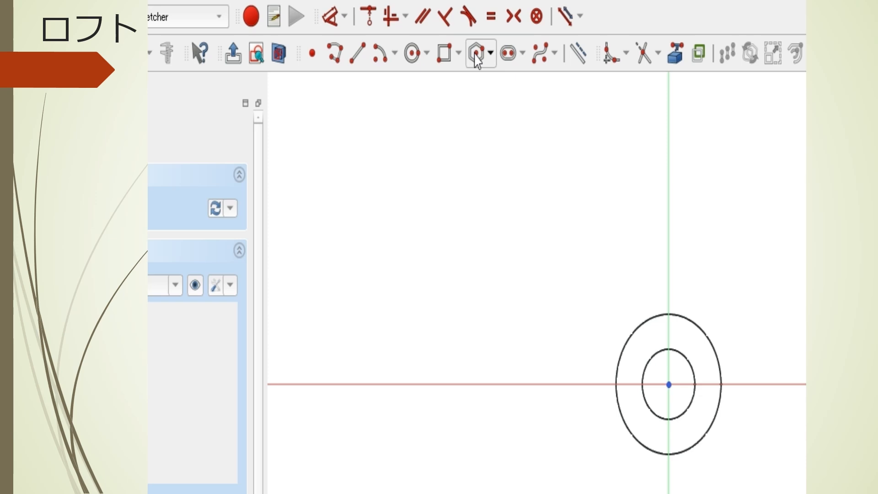
pyautogui.click(477, 53)
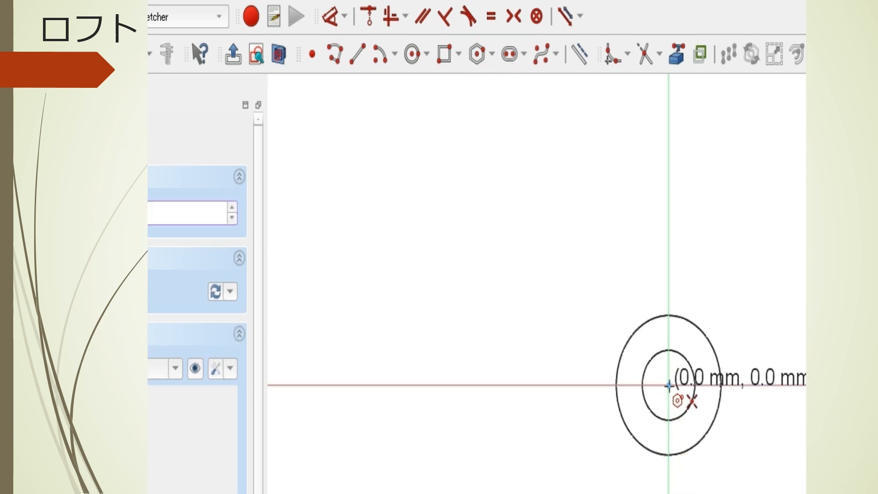
pyautogui.click(669, 386)
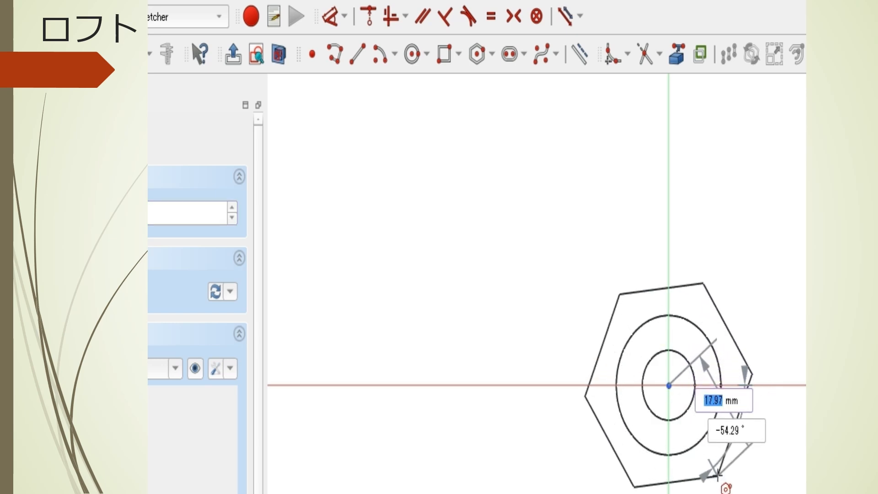
pyautogui.click(717, 475)
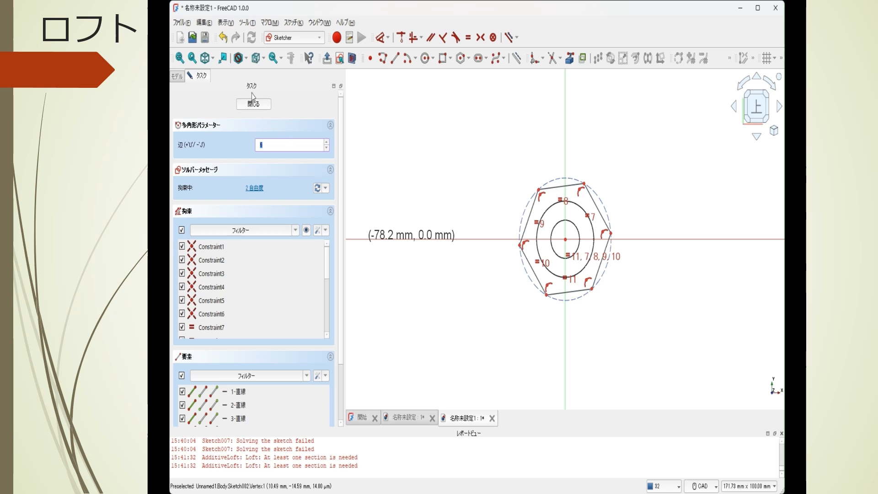
pyautogui.click(254, 103)
# Step: Set the Z attachment offset of the smaller circle's sketch, Sketch001, to 10 mm
pyautogui.keyDown('ctrl'); pyautogui.click(228, 143); pyautogui.keyUp('ctrl')
pyautogui.click(229, 146)
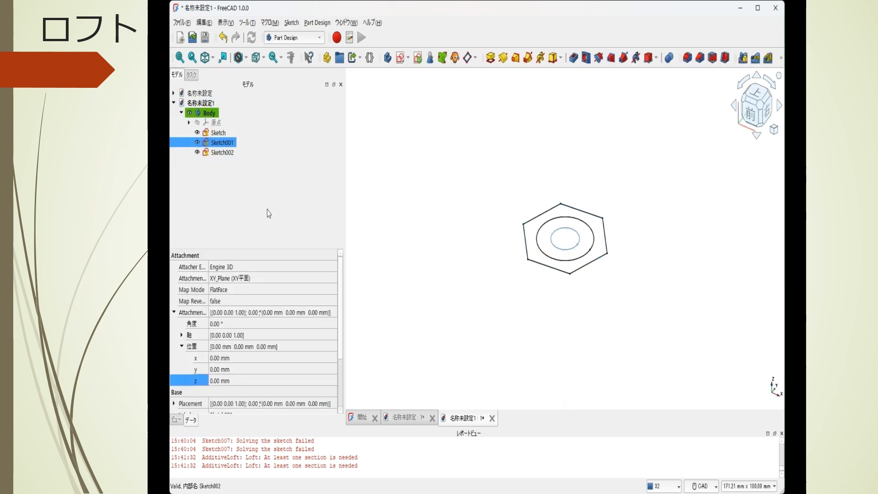
pyautogui.click(231, 381)
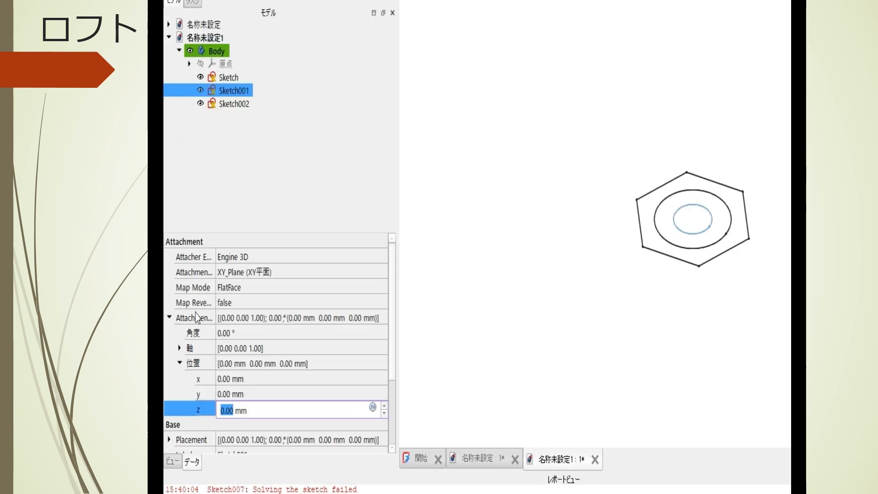
pyautogui.click(384, 405)
pyautogui.click(384, 406)
pyautogui.click(385, 406)
pyautogui.click(385, 406)
pyautogui.scroll(-2, 390, 407)
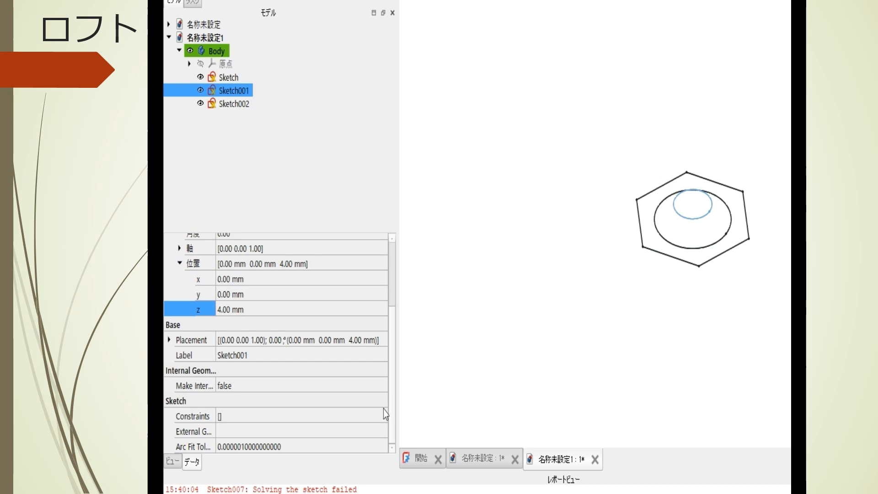
pyautogui.click(318, 310)
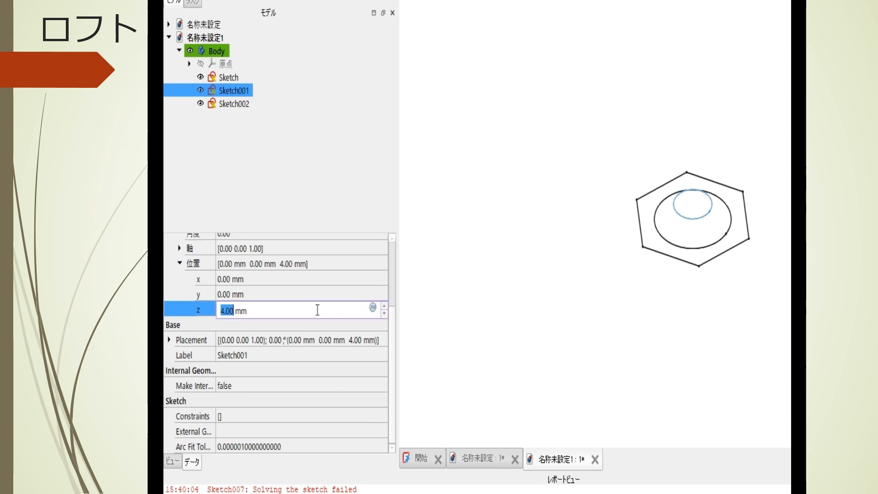
pyautogui.click(384, 306)
pyautogui.click(385, 306)
pyautogui.click(385, 306)
pyautogui.click(385, 307)
pyautogui.click(385, 306)
pyautogui.click(385, 306)
# Step: Set the Z attachment offset of the hexagon sketch, Sketch002, to 34 mm
pyautogui.click(237, 105)
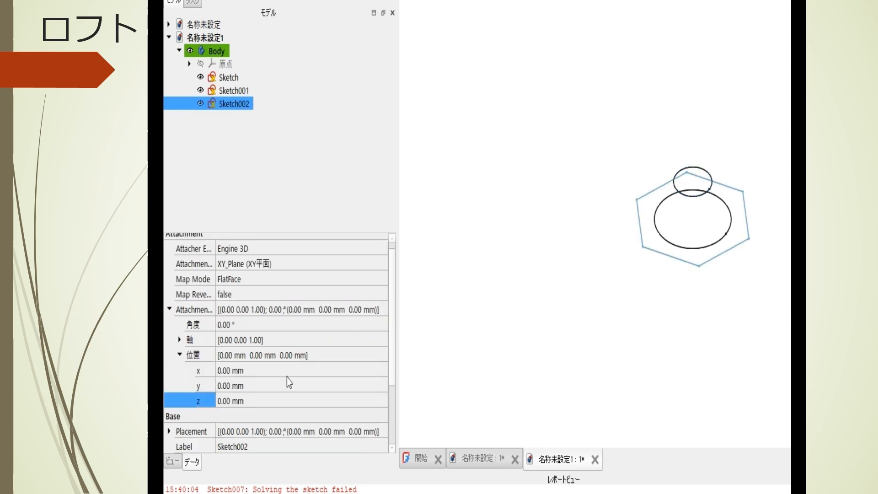
pyautogui.click(353, 404)
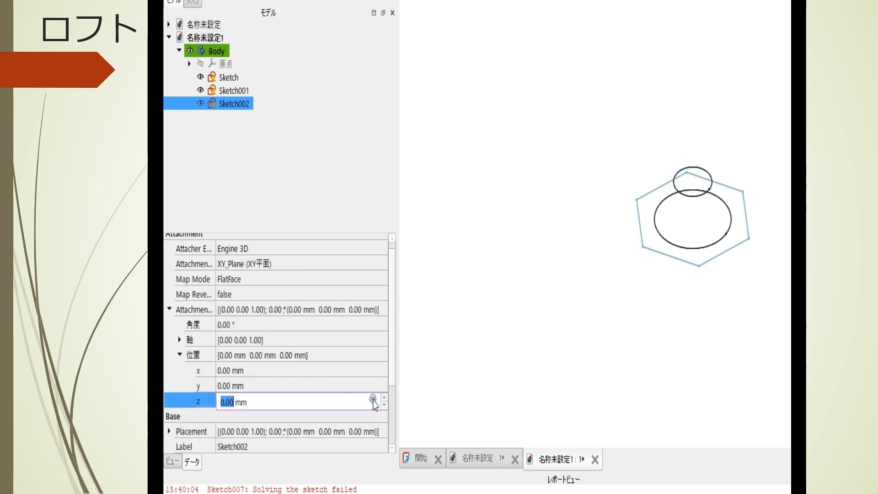
pyautogui.click(384, 397)
pyautogui.click(384, 396)
pyautogui.click(384, 396)
pyautogui.click(384, 397)
pyautogui.click(385, 397)
pyautogui.click(384, 397)
pyautogui.click(385, 396)
pyautogui.click(386, 396)
pyautogui.click(386, 396)
pyautogui.click(385, 396)
pyautogui.click(386, 396)
pyautogui.click(385, 396)
pyautogui.click(386, 396)
pyautogui.click(385, 396)
pyautogui.click(386, 396)
pyautogui.click(386, 396)
pyautogui.click(385, 396)
pyautogui.click(386, 396)
pyautogui.click(386, 396)
pyautogui.click(385, 396)
pyautogui.click(386, 396)
pyautogui.click(386, 396)
pyautogui.click(385, 396)
pyautogui.click(386, 396)
pyautogui.click(385, 396)
pyautogui.click(385, 396)
pyautogui.click(385, 396)
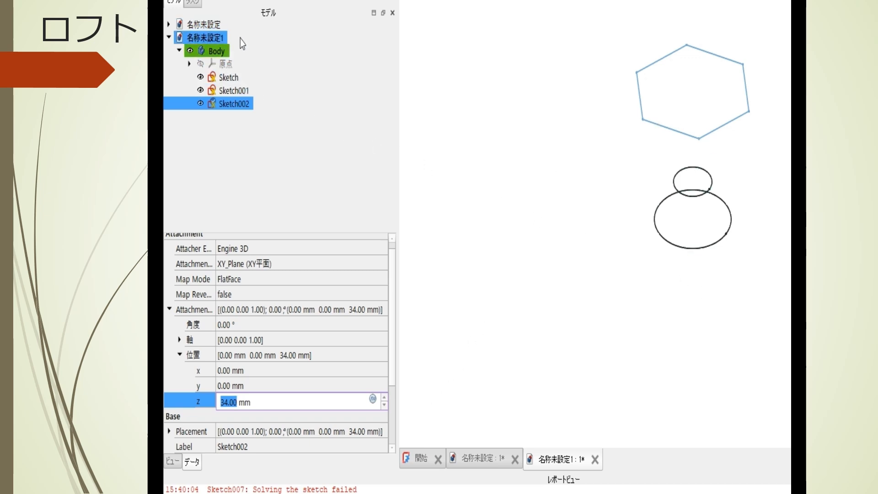
# Step: Start an additive loft from the large circle sketch and add the small circle and hexagon sketches as sections
pyautogui.click(230, 80)
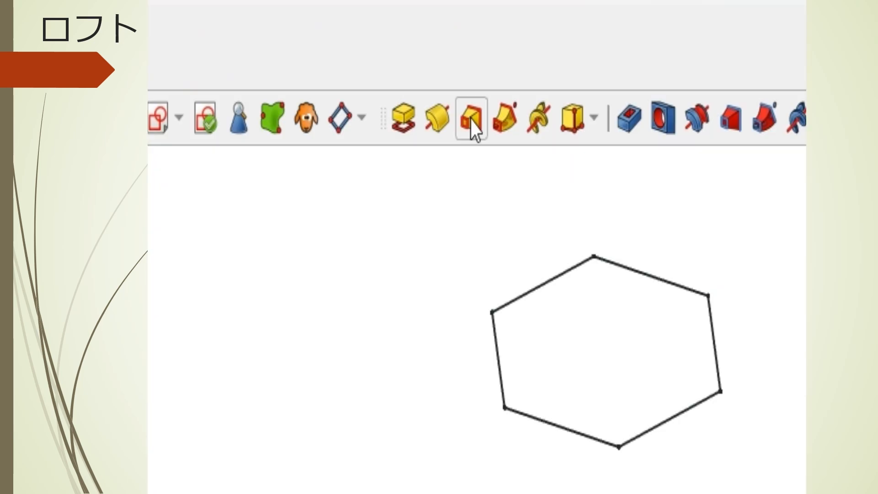
pyautogui.click(472, 122)
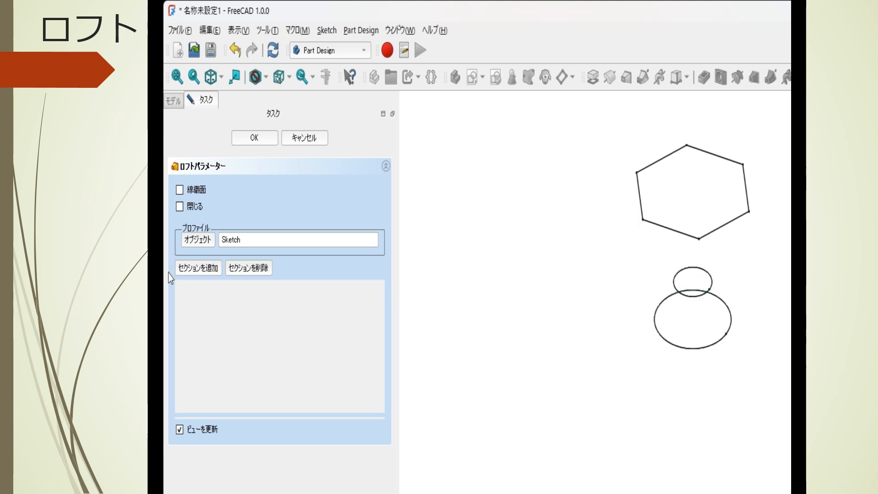
pyautogui.click(206, 270)
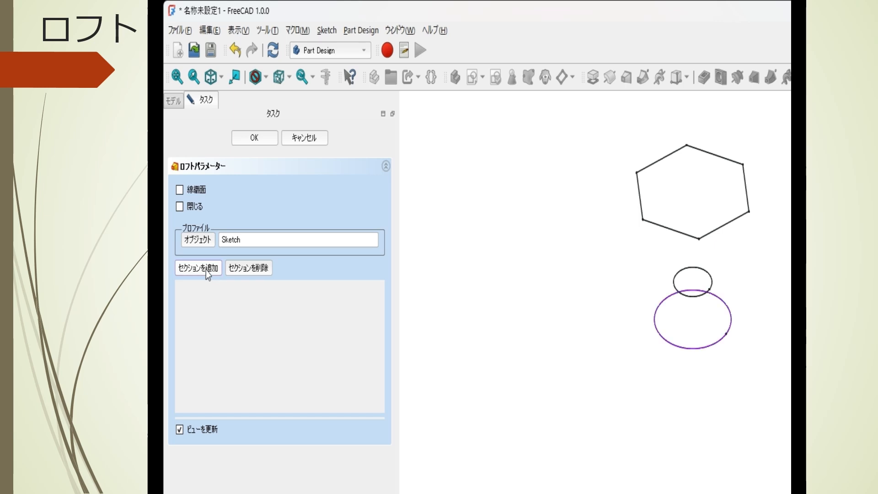
pyautogui.click(675, 287)
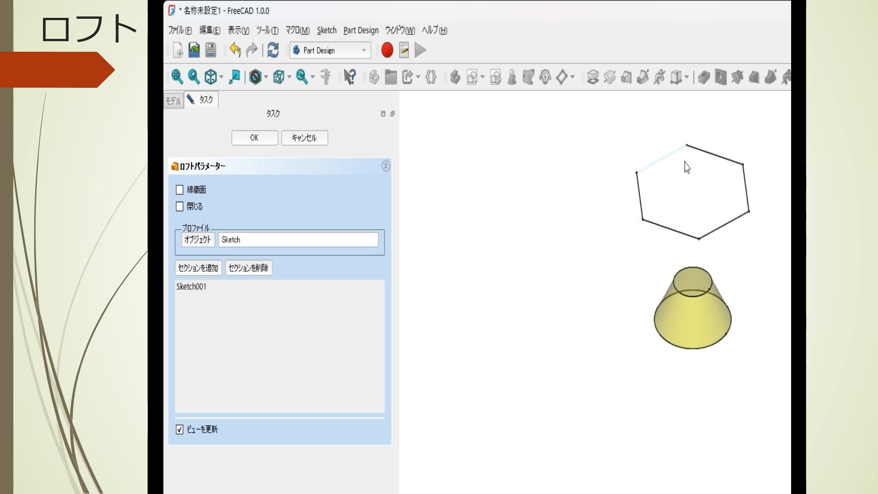
pyautogui.click(204, 269)
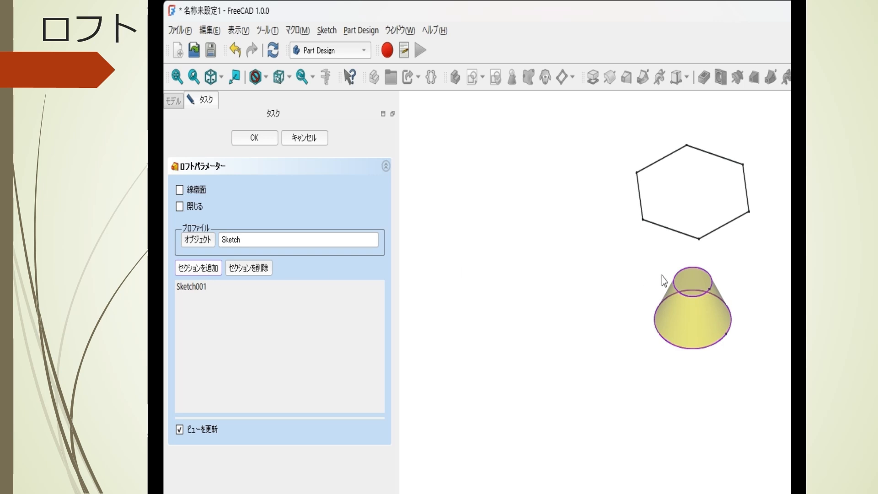
pyautogui.click(672, 227)
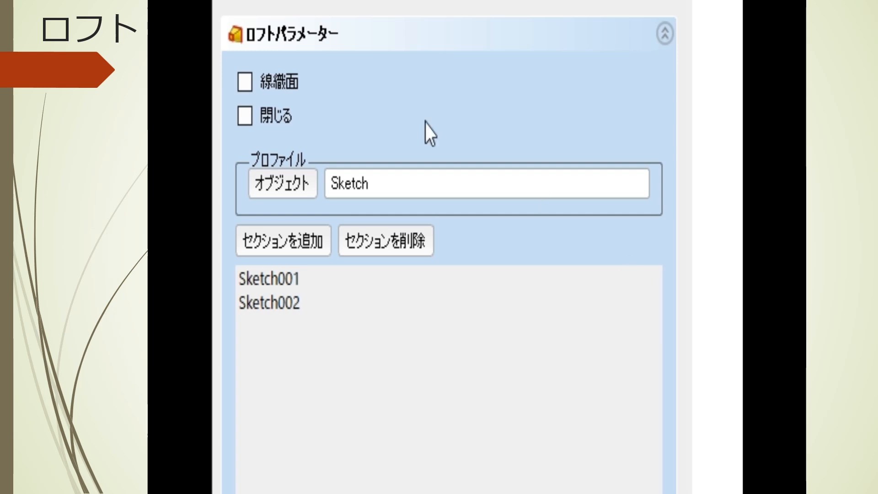
# Step: Try the loft's ruled surface and closed options one at a time, turning each off again
pyautogui.click(298, 81)
pyautogui.click(288, 84)
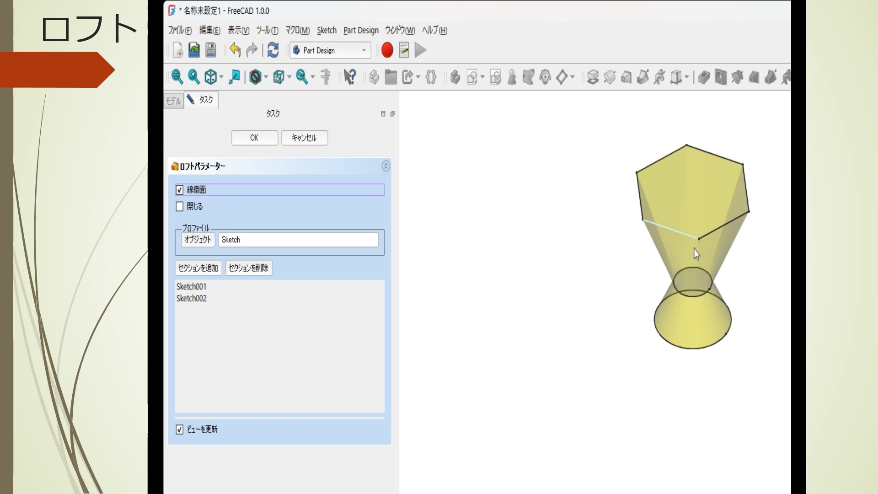
pyautogui.click(181, 191)
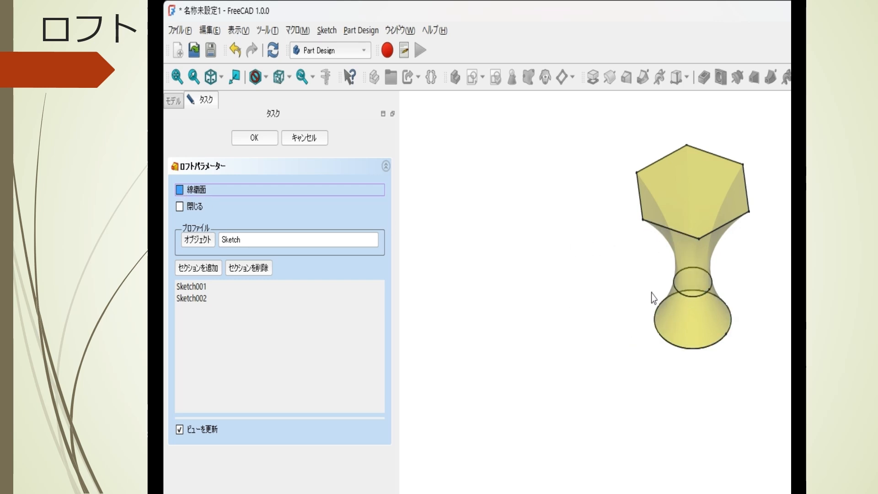
pyautogui.click(178, 209)
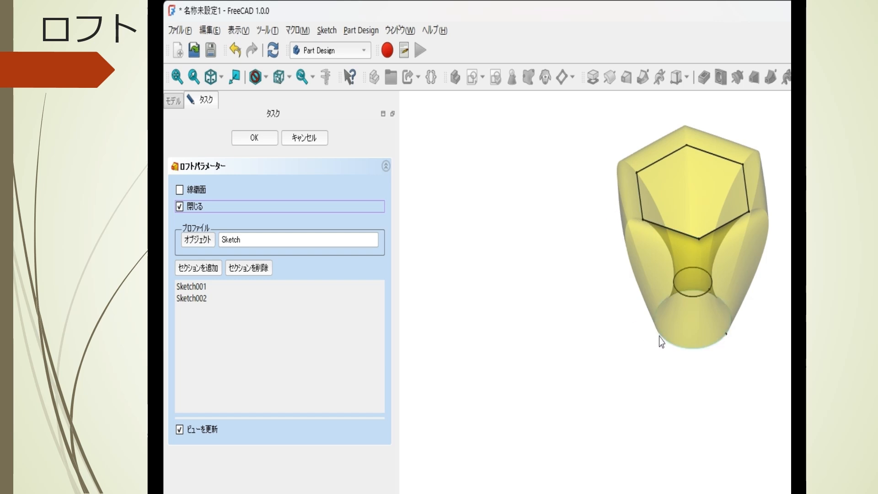
pyautogui.click(180, 206)
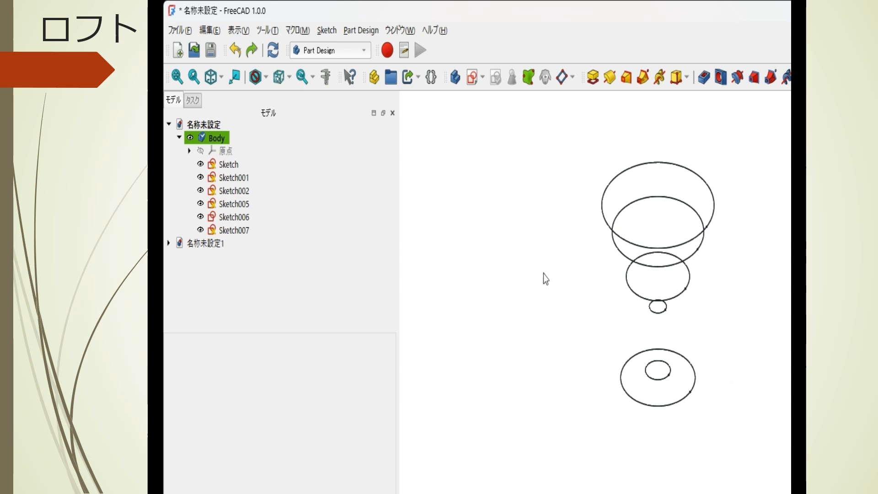
# Step: Start an additive loft from the topmost circle sketch, Sketch, and add Sketch001 and Sketch002 below it as sections
pyautogui.click(224, 167)
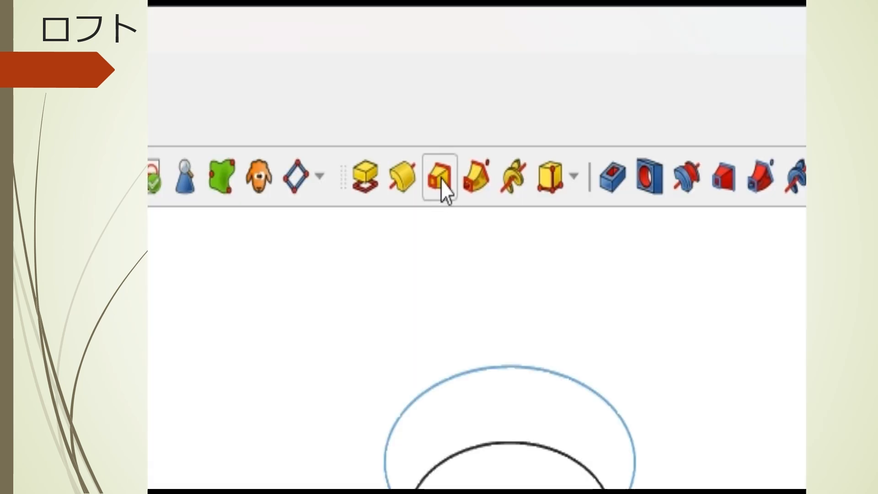
pyautogui.click(442, 188)
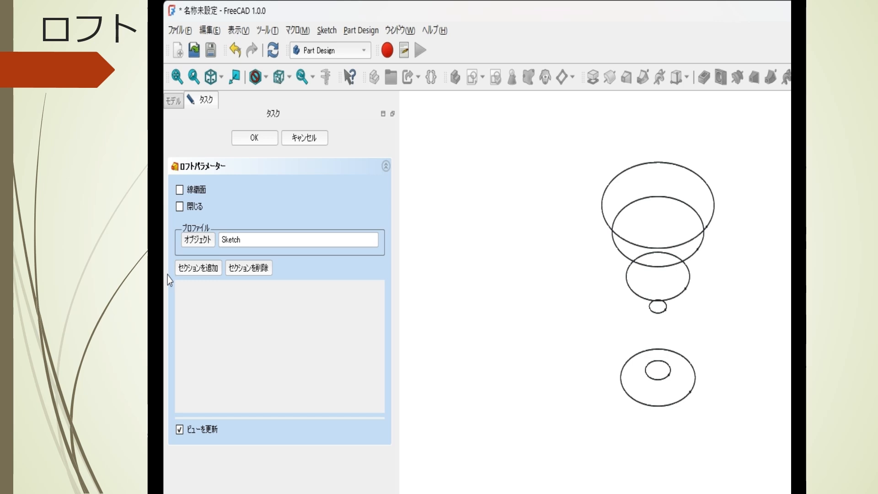
pyautogui.click(202, 269)
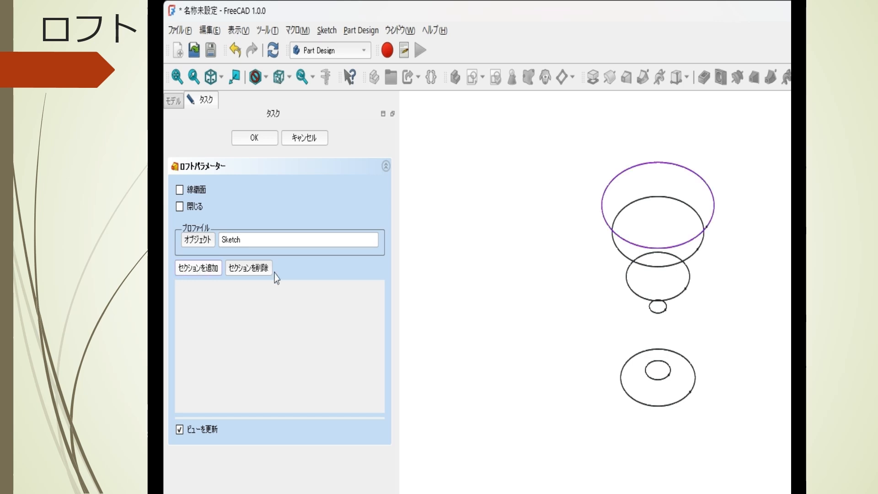
pyautogui.click(620, 256)
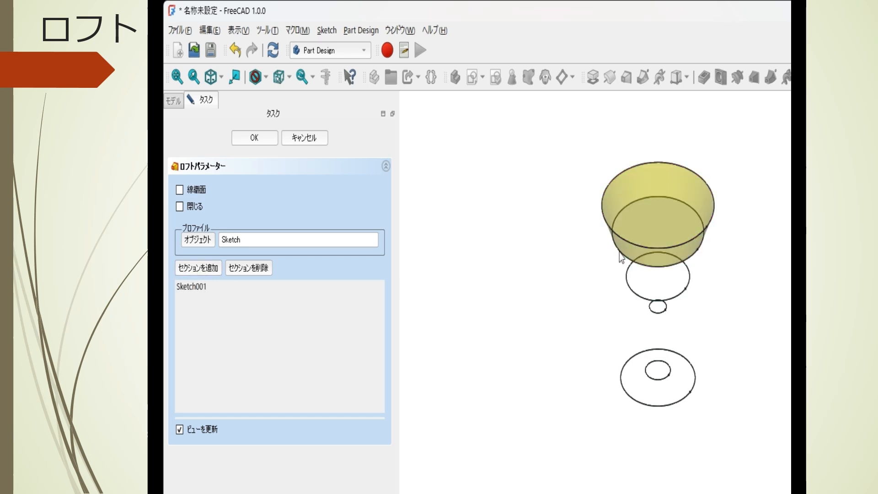
pyautogui.click(210, 269)
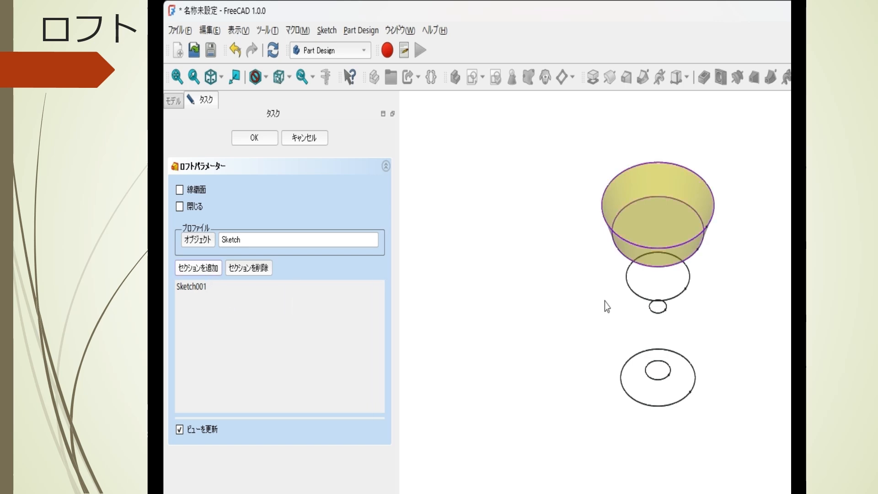
pyautogui.click(636, 291)
# Step: Add the circle sketches Sketch006, Sketch007 and Sketch005 as further sections, in that order, and accept the loft
pyautogui.click(218, 271)
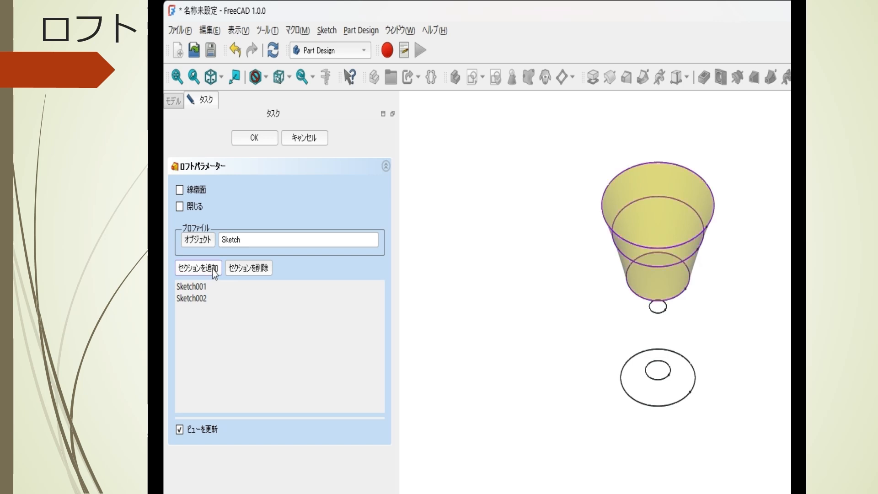
pyautogui.click(661, 313)
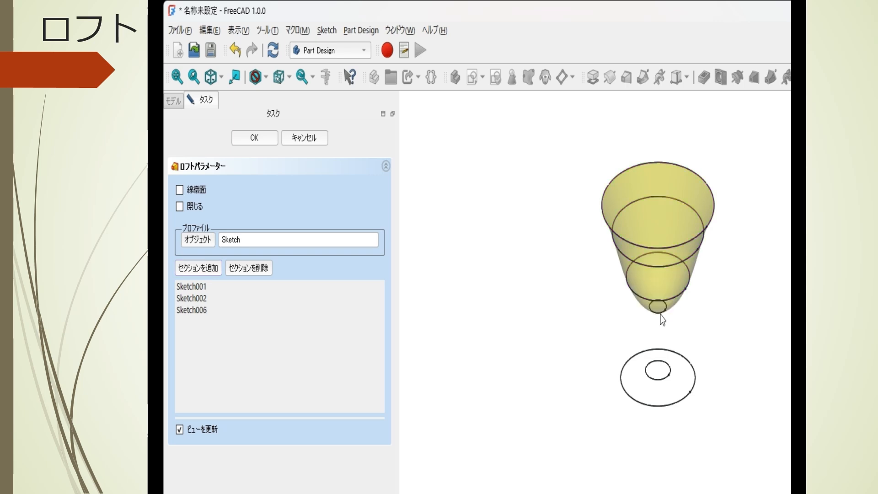
pyautogui.click(198, 268)
pyautogui.click(667, 377)
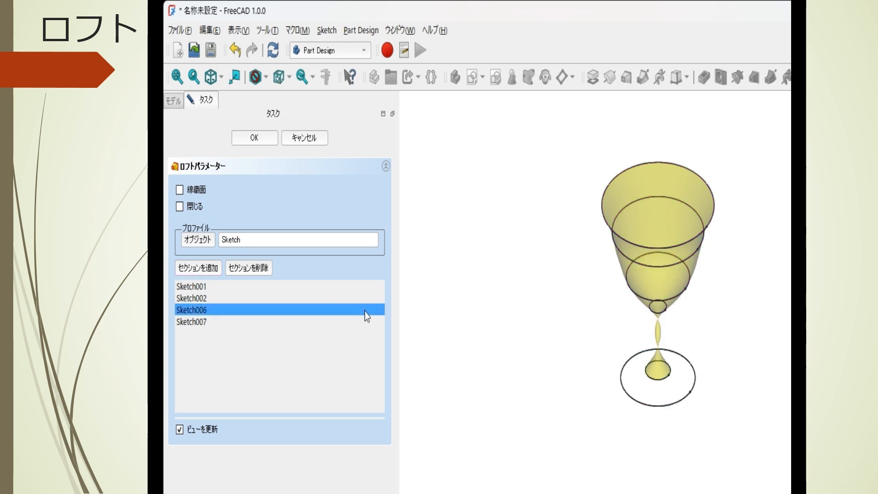
pyautogui.click(199, 268)
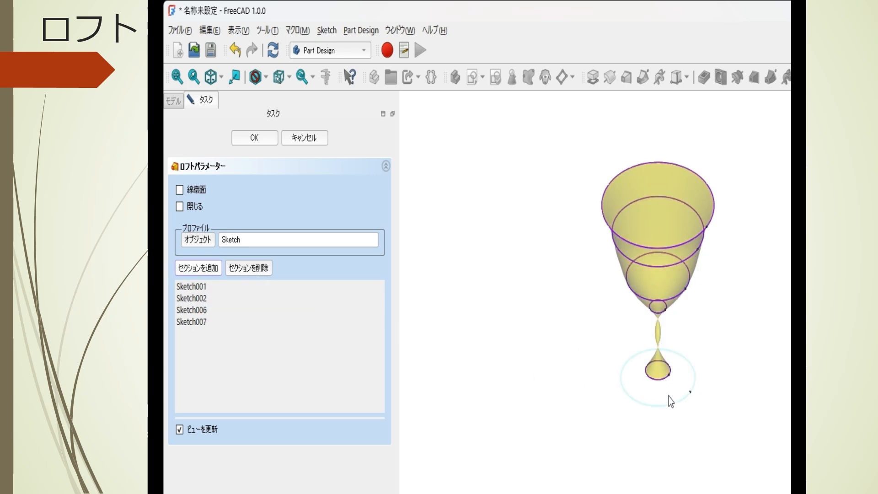
pyautogui.click(679, 406)
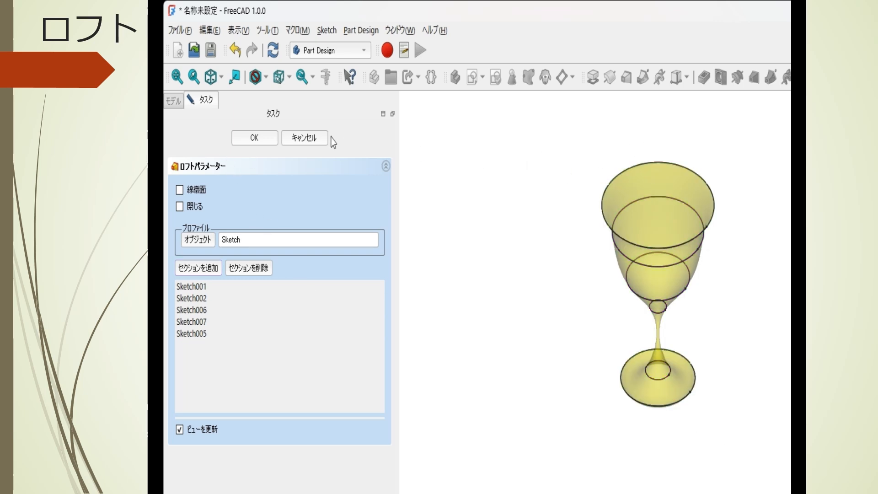
pyautogui.click(256, 141)
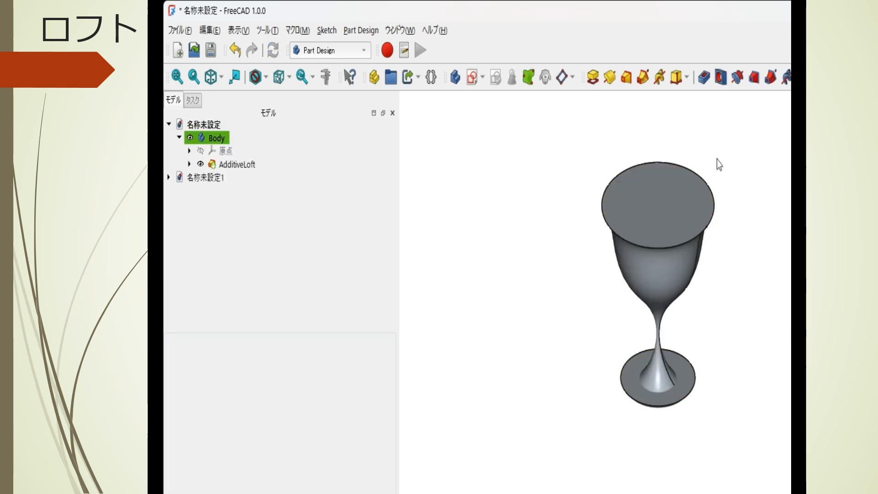
# Step: Hollow out the goblet from its top face with an inward thickness of 1.50 mm
pyautogui.click(651, 205)
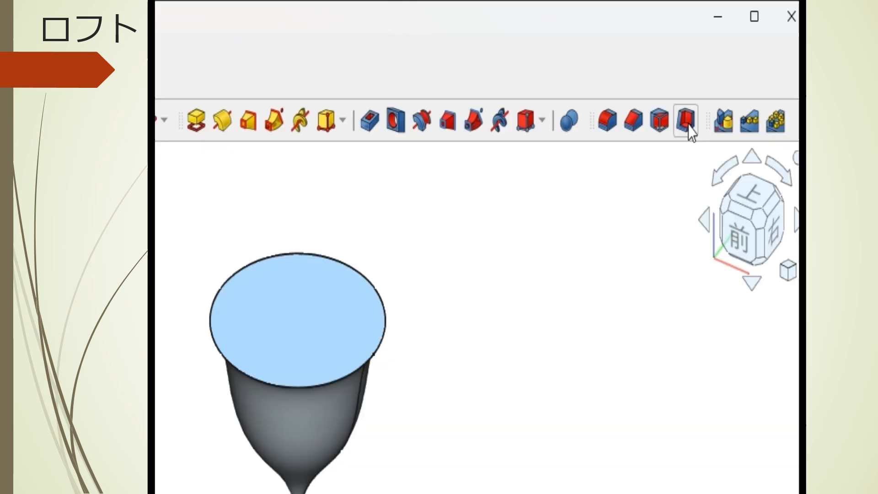
pyautogui.click(685, 119)
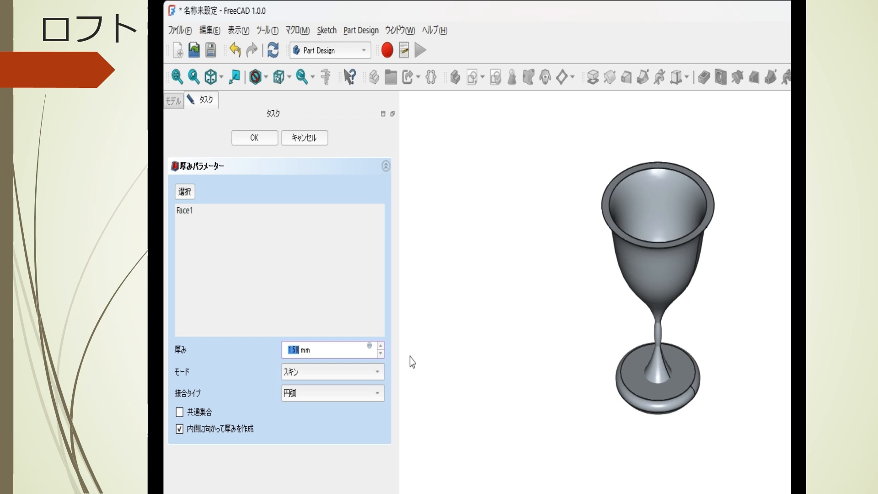
pyautogui.click(262, 139)
pyautogui.click(264, 138)
pyautogui.moveTo(741, 274); pyautogui.dragTo(691, 276, button='middle')
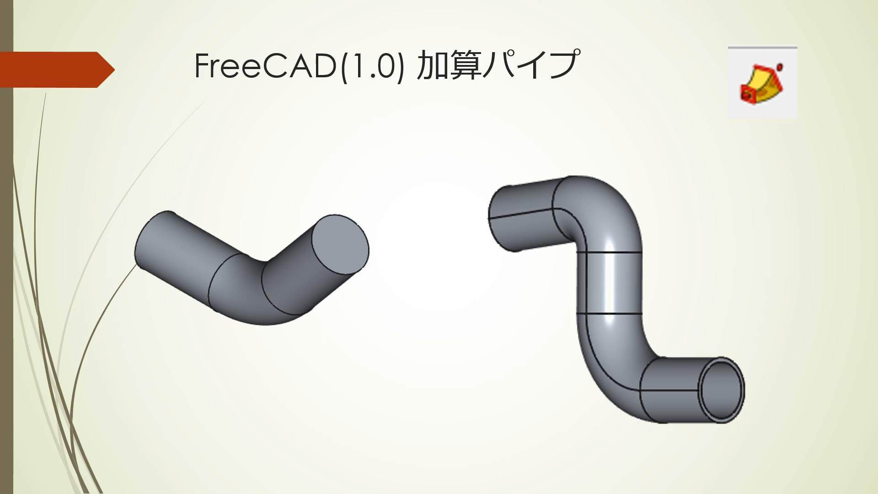
pyautogui.press('Right')
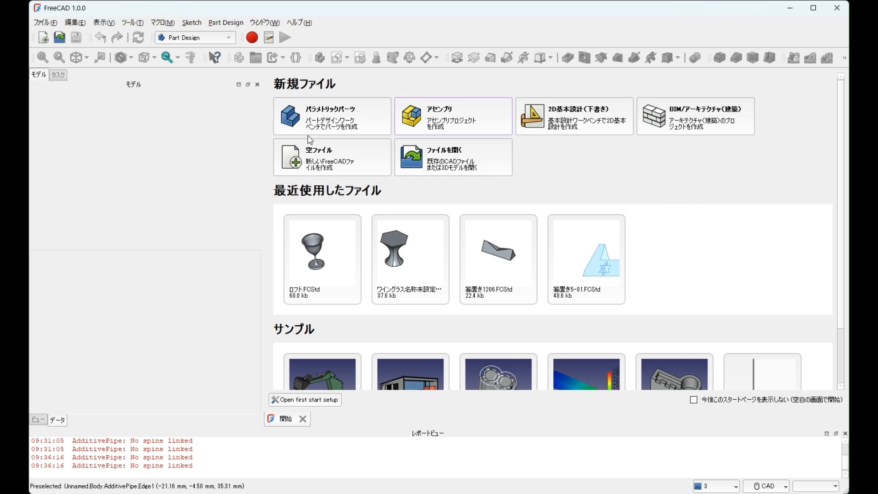
# Step: Create a new parametric part and start a sketch on the XZ plane
pyautogui.click(349, 124)
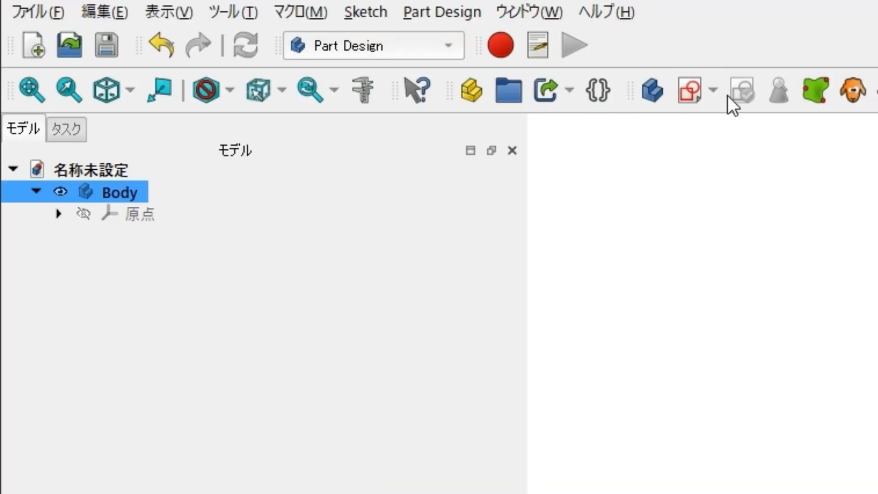
pyautogui.click(689, 90)
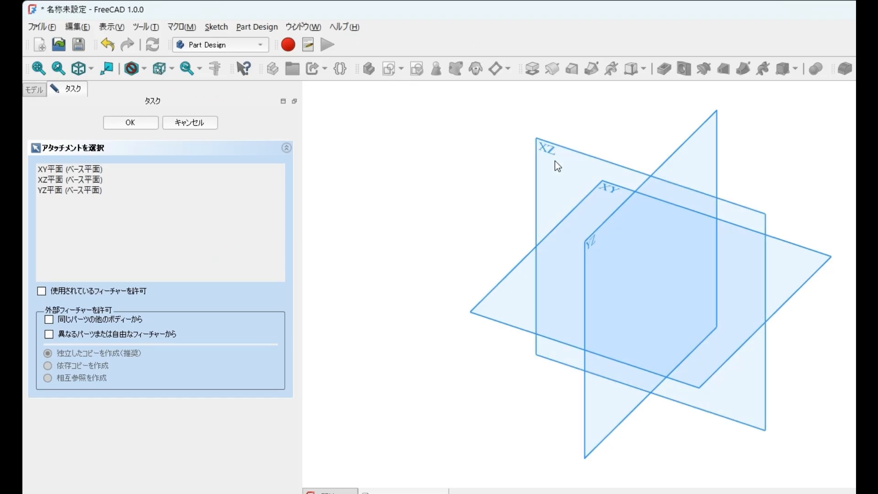
pyautogui.click(545, 154)
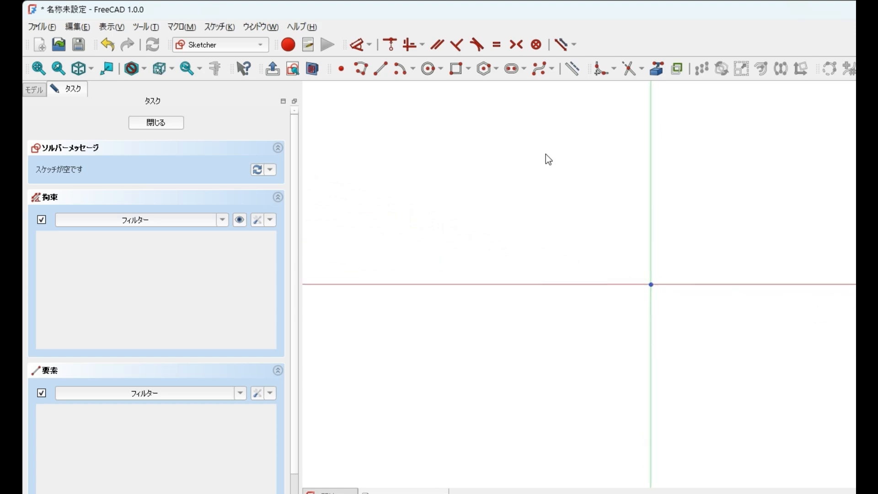
# Step: Draw a polyline along the horizontal axis from about -34.1 mm to the origin, continue it diagonally upward, and close the sketch
pyautogui.click(360, 68)
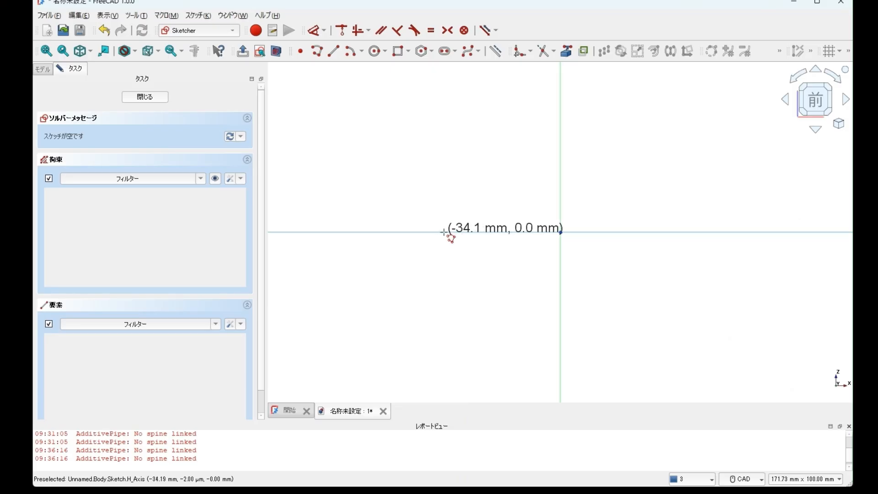
pyautogui.click(444, 232)
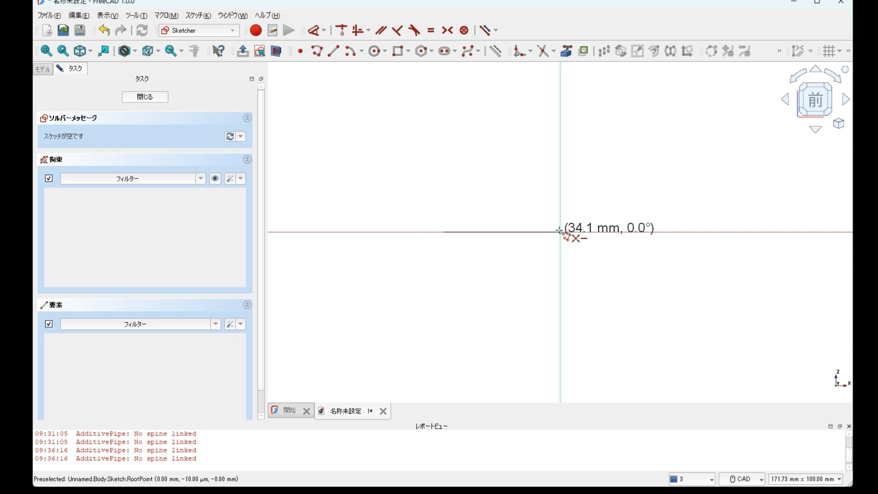
pyautogui.click(560, 232)
pyautogui.doubleClick(638, 139)
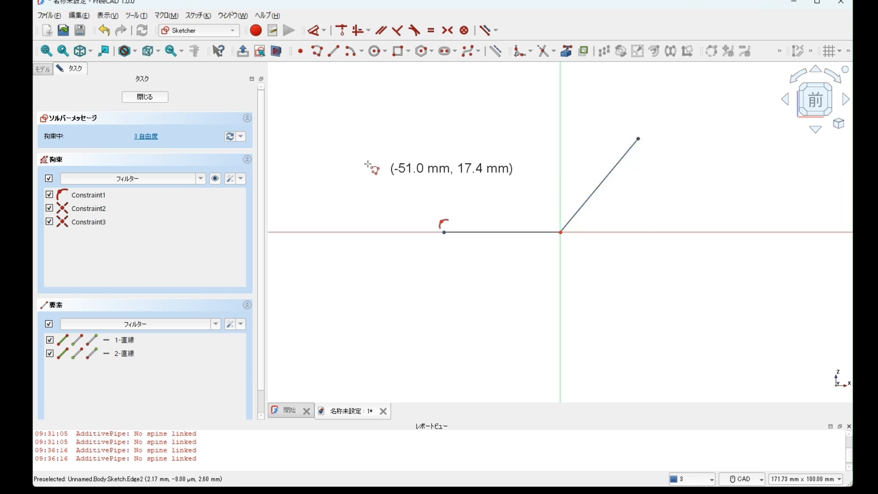
pyautogui.click(155, 97)
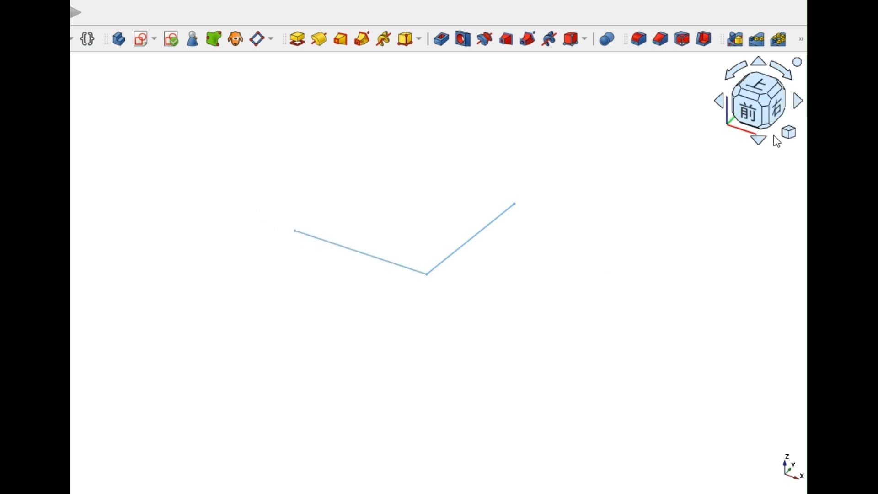
# Step: Sketch a circle about 14.4 mm in diameter centred on the origin of the YZ plane, and close the sketch
pyautogui.click(760, 65)
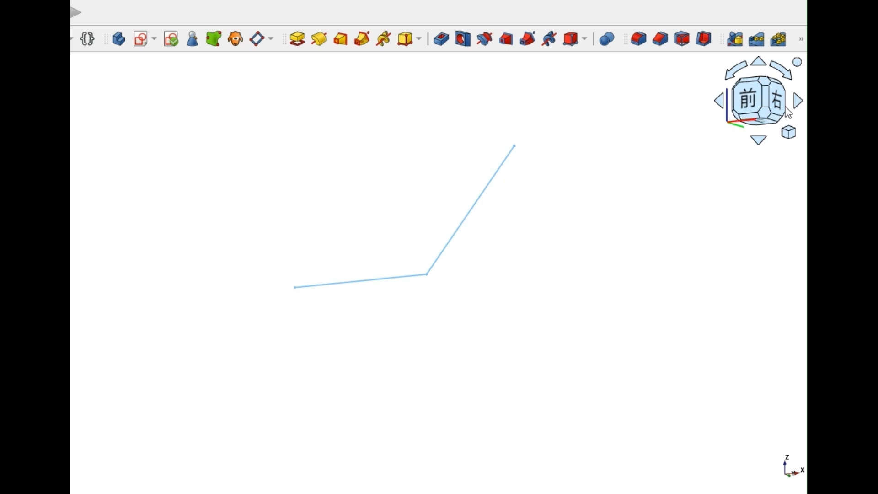
pyautogui.click(799, 101)
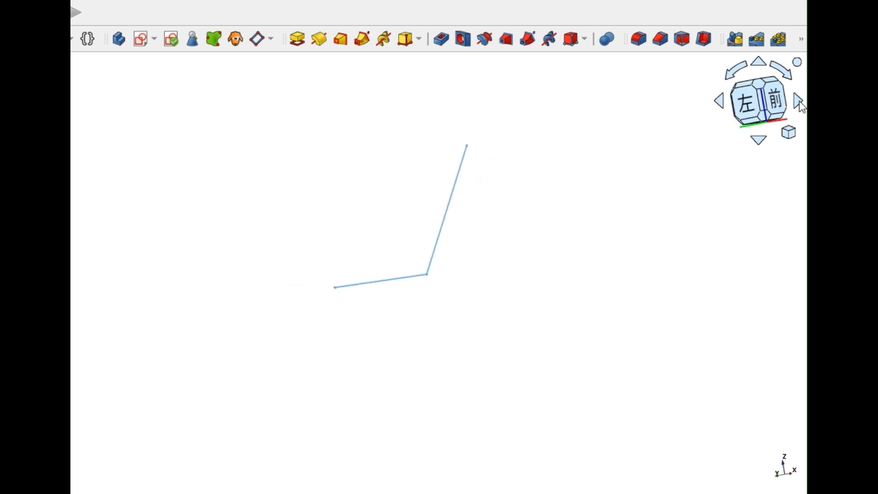
pyautogui.click(799, 102)
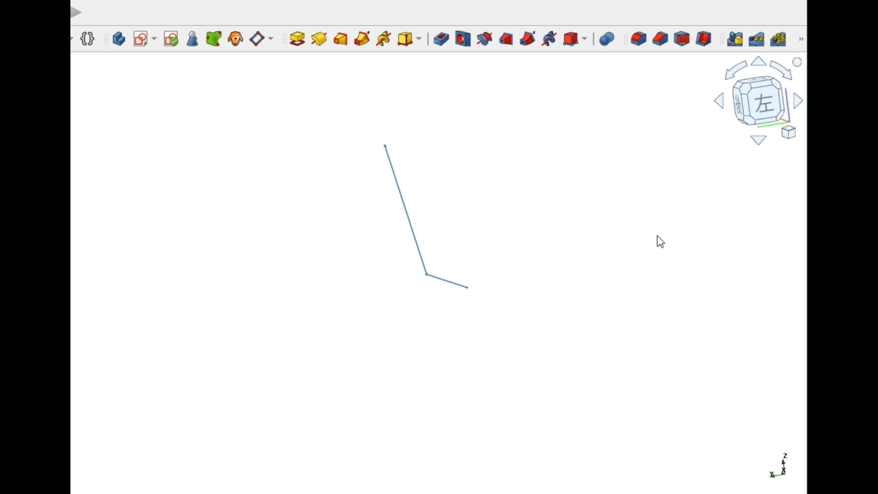
pyautogui.click(762, 122)
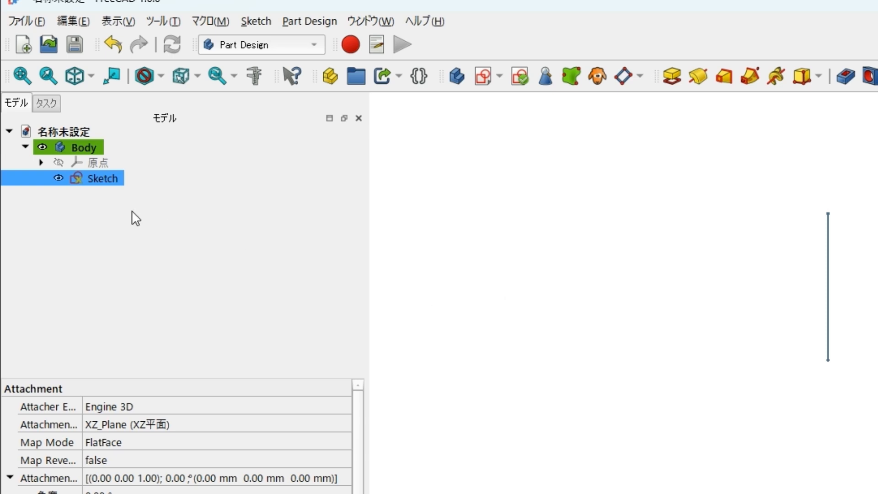
pyautogui.click(482, 79)
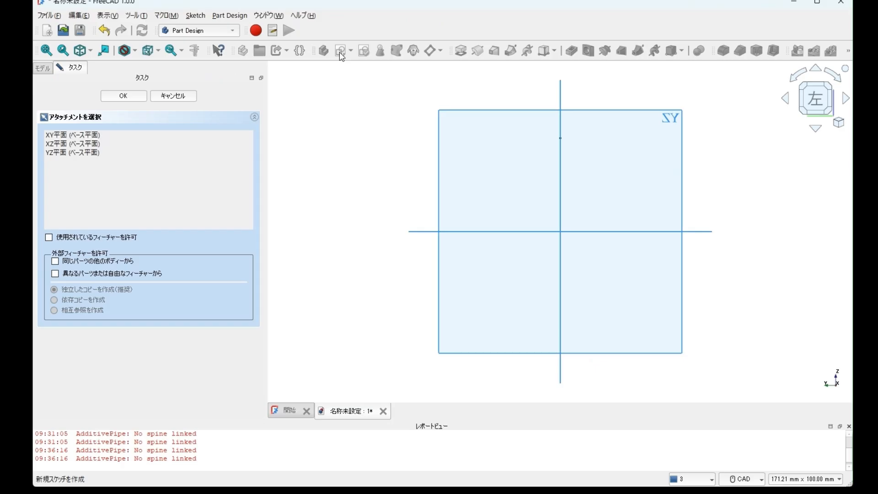
pyautogui.click(671, 126)
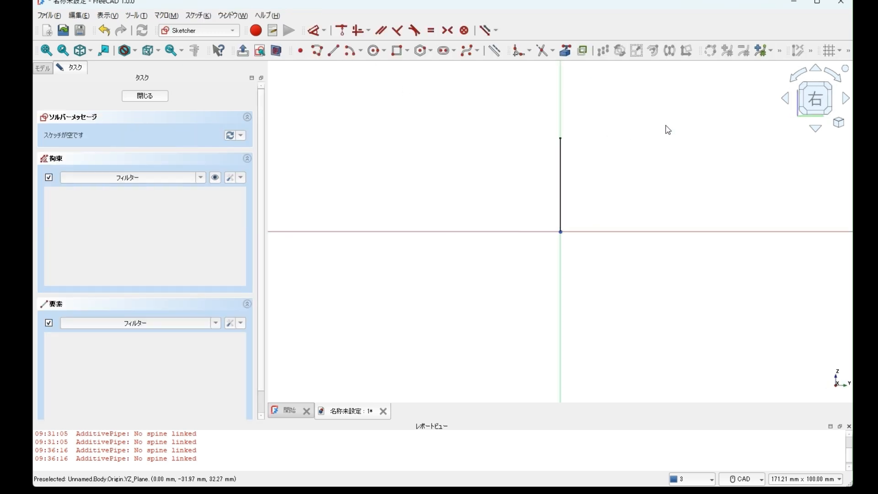
pyautogui.click(378, 52)
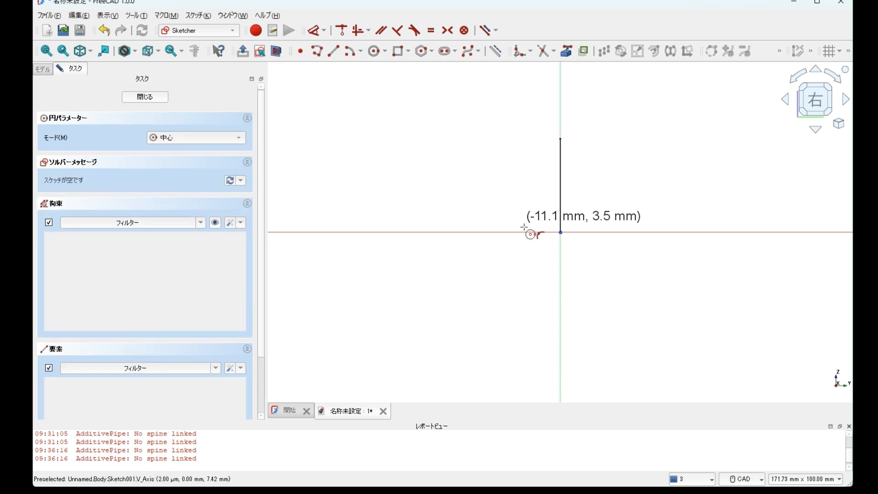
pyautogui.click(560, 232)
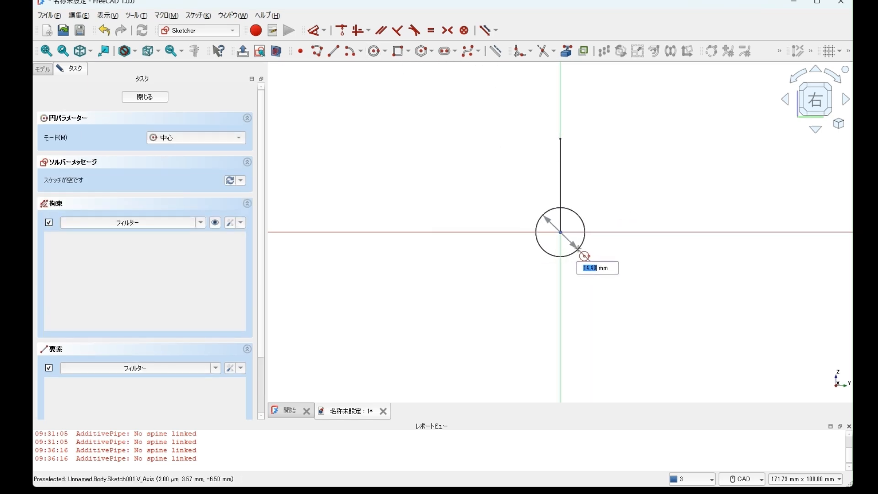
pyautogui.click(577, 249)
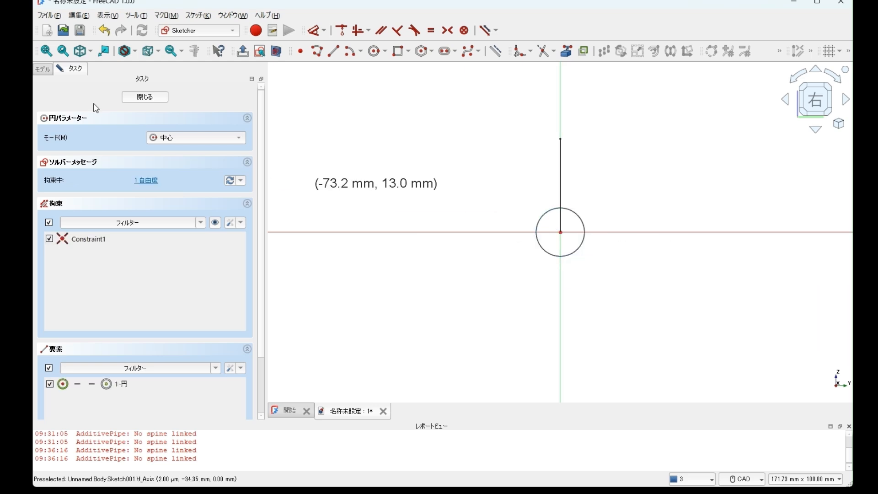
pyautogui.click(133, 99)
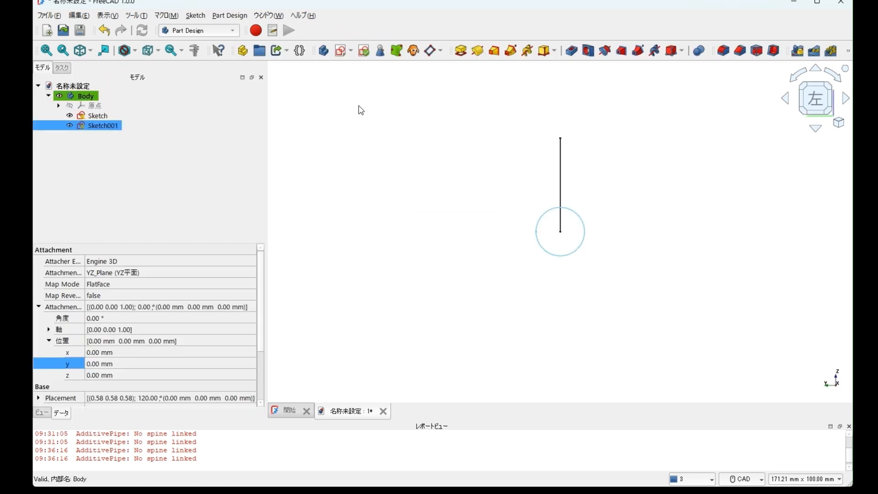
# Step: Start an additive pipe with the circle sketch as profile and set the polyline sketch as its sweep path
pyautogui.click(846, 99)
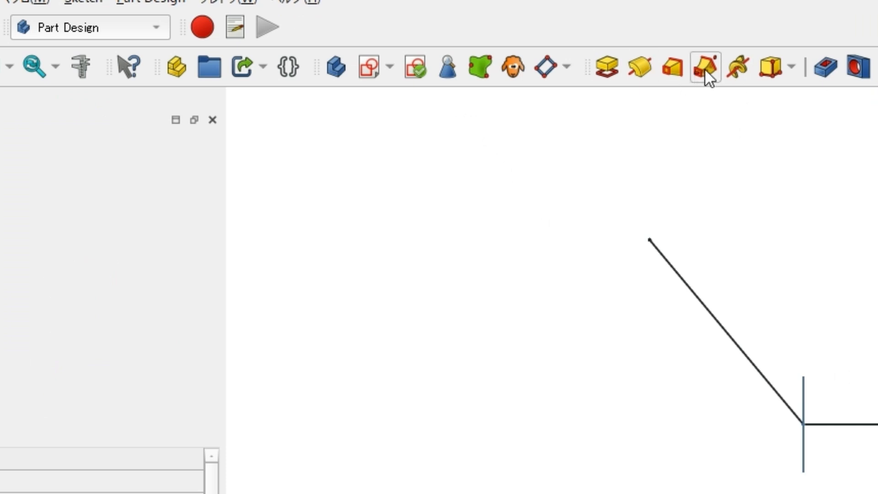
pyautogui.click(704, 68)
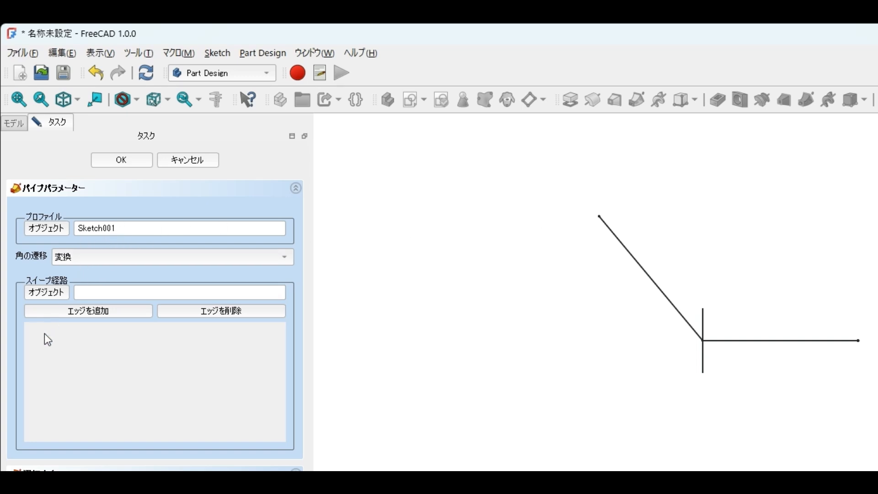
pyautogui.click(52, 295)
pyautogui.click(667, 295)
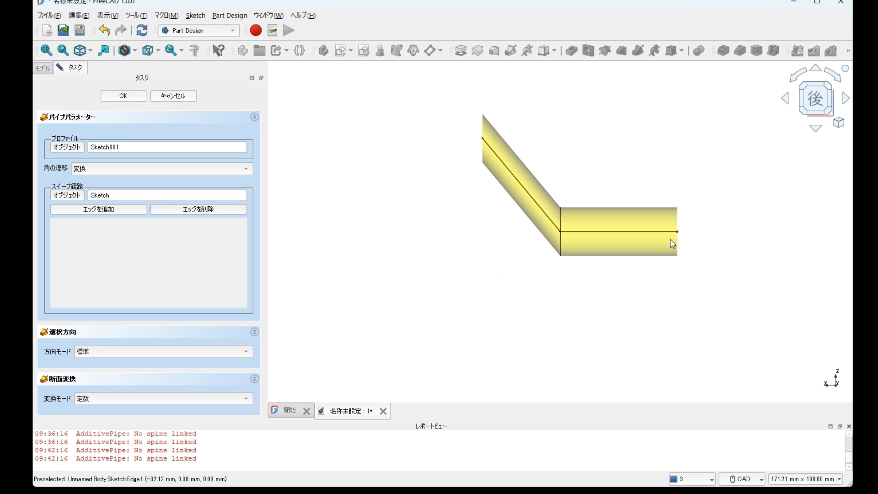
# Step: Delete the additive pipe feature and show the origin and both sketches
pyautogui.click(80, 51)
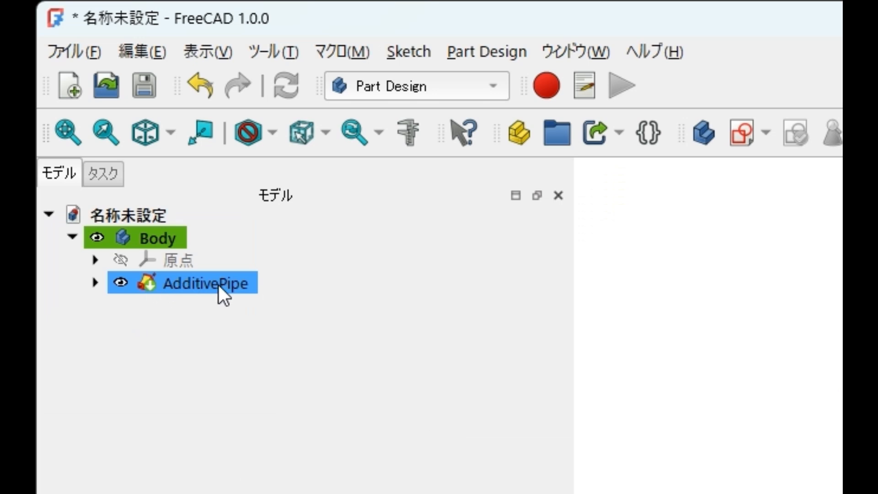
pyautogui.click(218, 285)
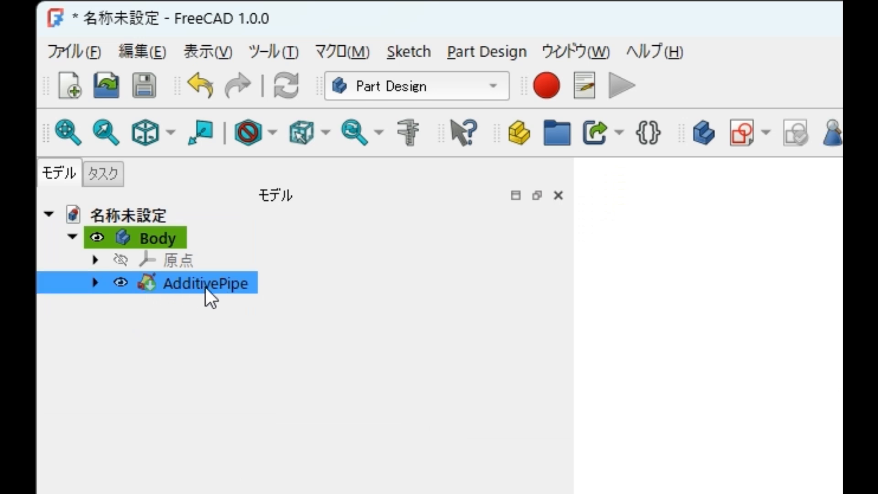
pyautogui.press('Delete')
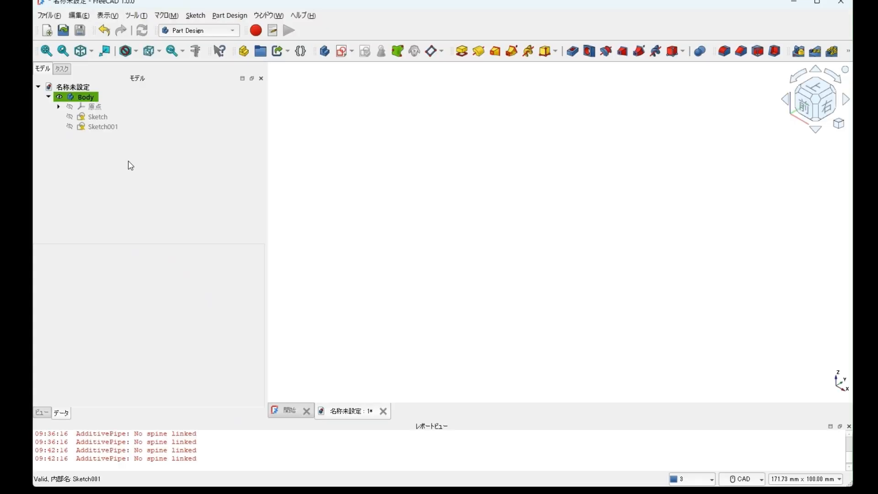
pyautogui.click(70, 108)
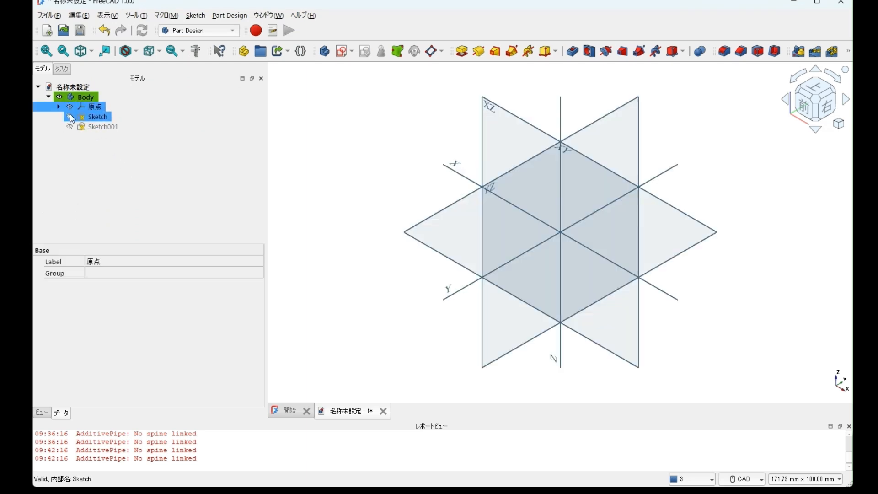
pyautogui.click(70, 117)
pyautogui.click(70, 127)
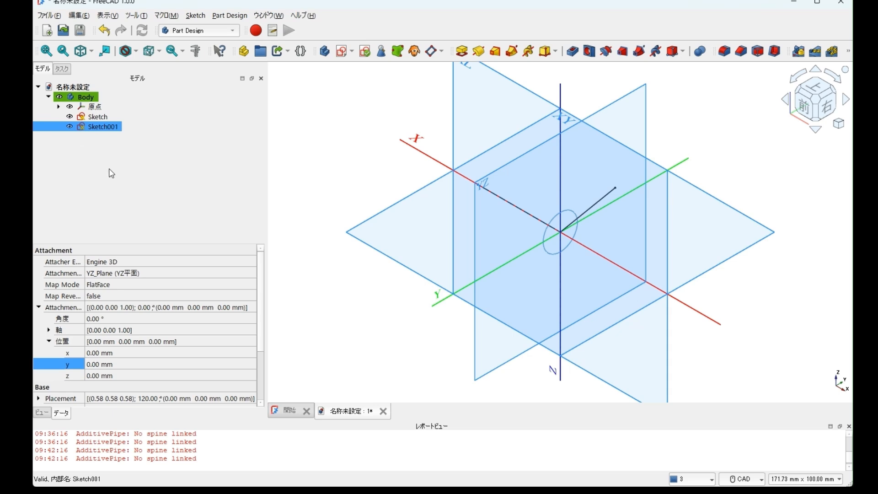
# Step: Open the path sketch on the XZ plane for editing and hide the origin
pyautogui.doubleClick(105, 118)
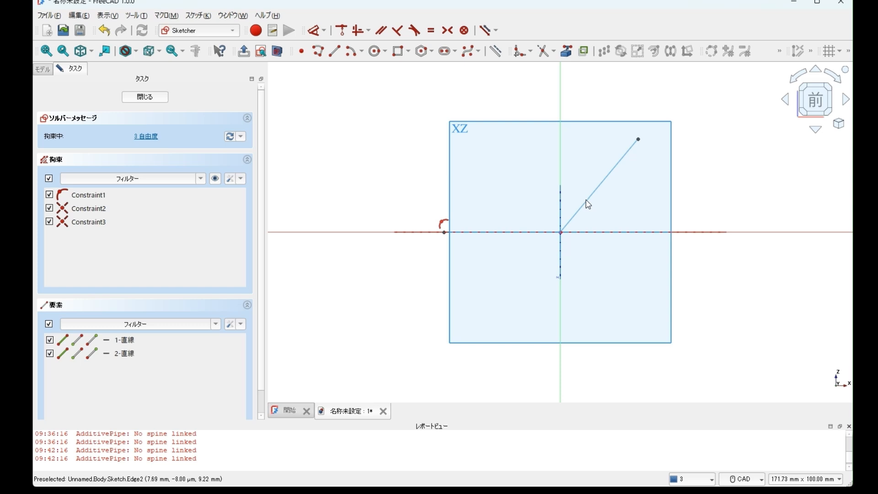
pyautogui.click(42, 69)
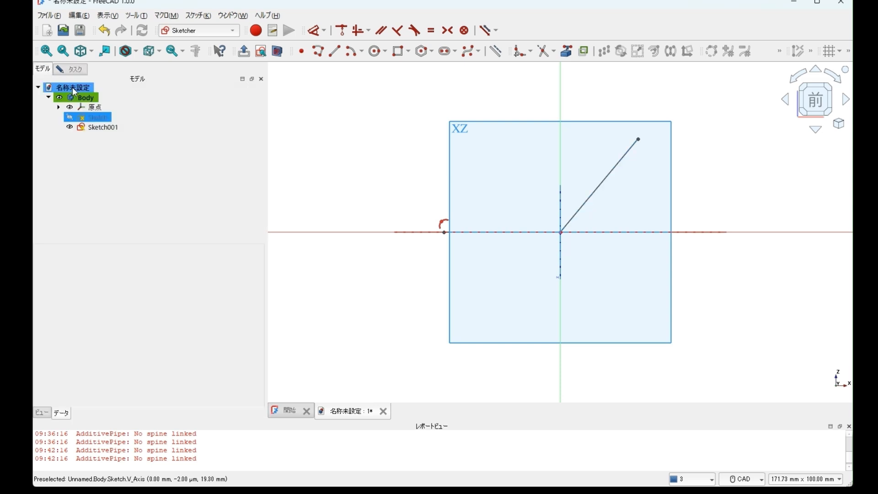
pyautogui.click(71, 108)
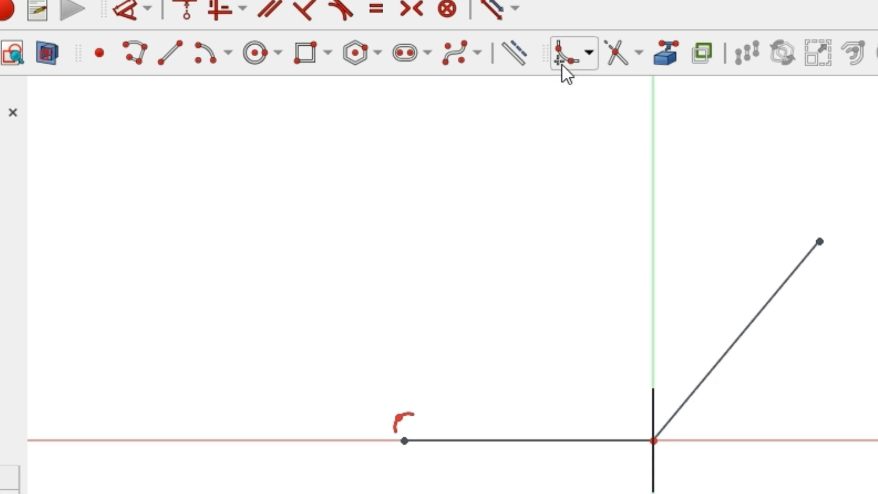
# Step: Round the corner between the path's horizontal and diagonal lines with a sketch fillet, and close the sketch
pyautogui.click(564, 59)
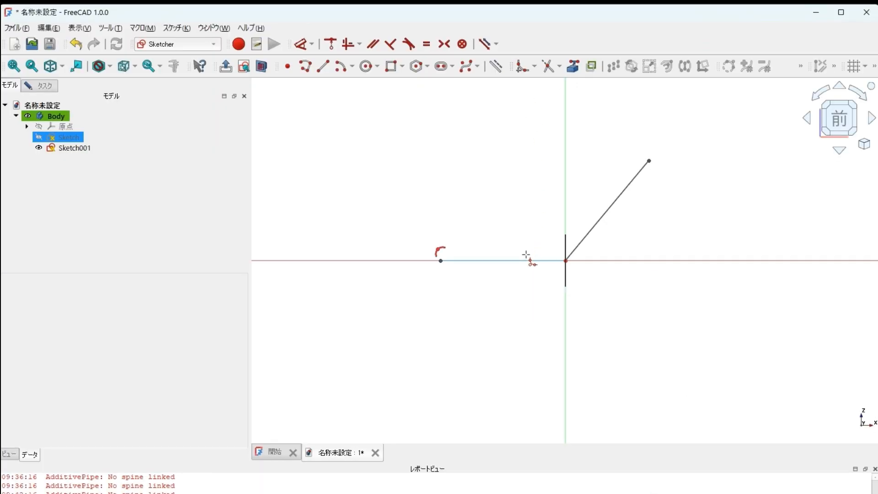
pyautogui.click(525, 260)
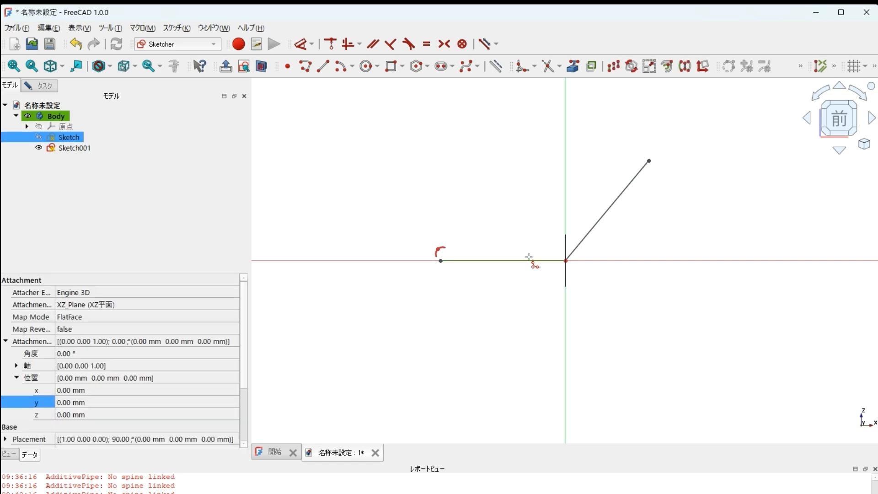
pyautogui.click(609, 209)
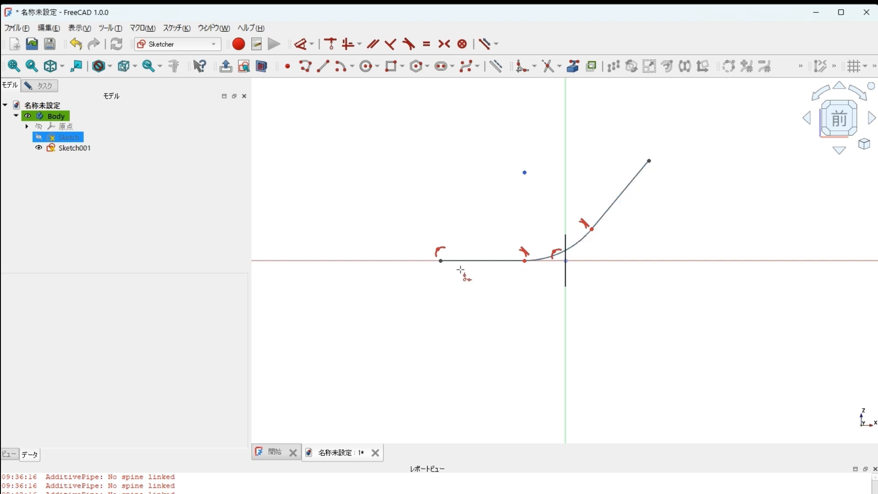
pyautogui.click(52, 86)
pyautogui.click(122, 118)
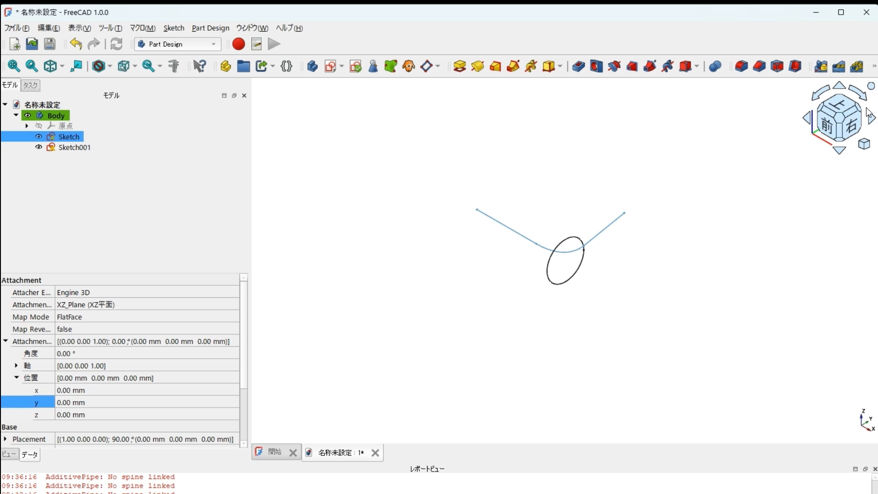
# Step: Move the circle sketch onto the path's straight horizontal part by setting its attachment offset z to about -16 mm
pyautogui.click(871, 120)
pyautogui.click(871, 121)
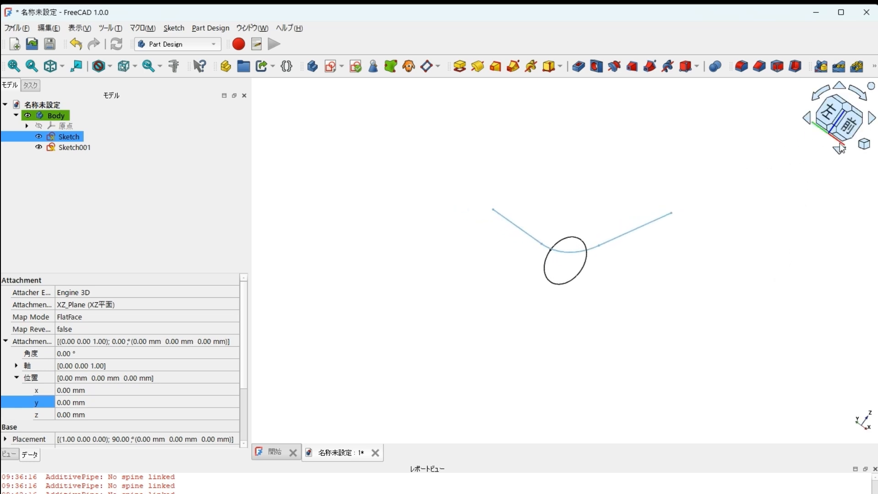
pyautogui.click(849, 127)
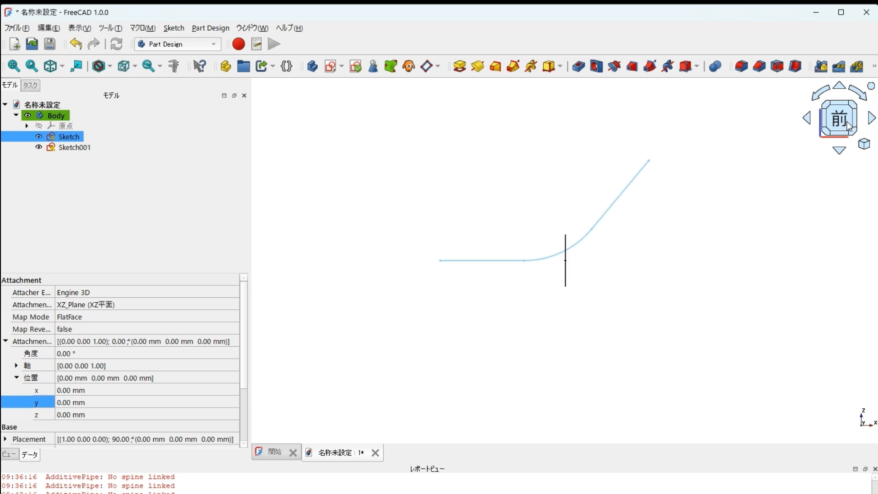
pyautogui.click(566, 277)
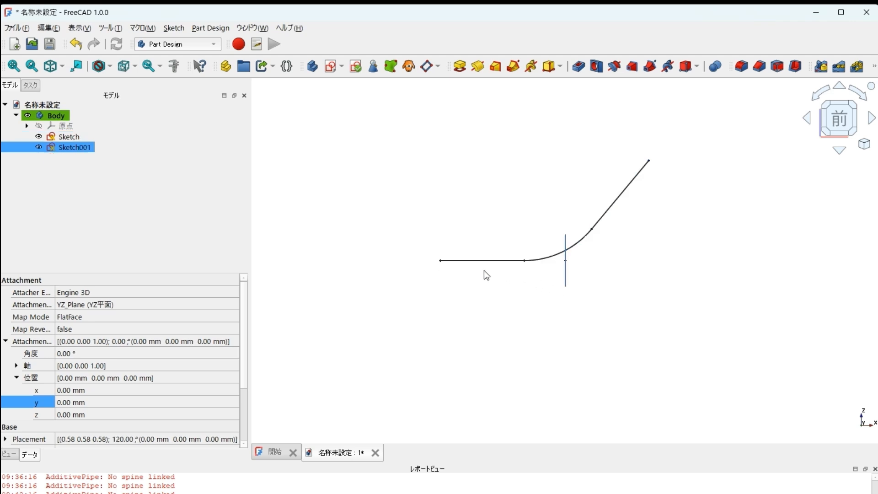
pyautogui.click(228, 414)
pyautogui.click(235, 412)
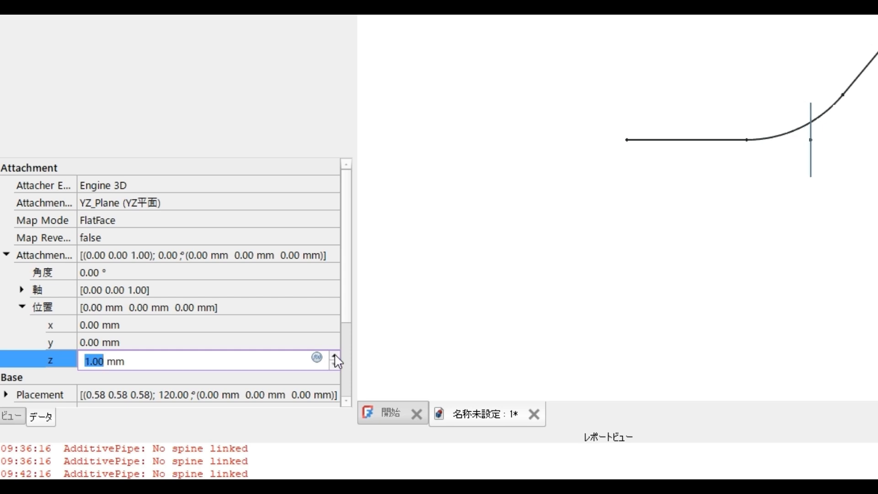
pyautogui.click(335, 365)
pyautogui.click(335, 365)
pyautogui.click(336, 365)
pyautogui.click(335, 366)
pyautogui.click(335, 366)
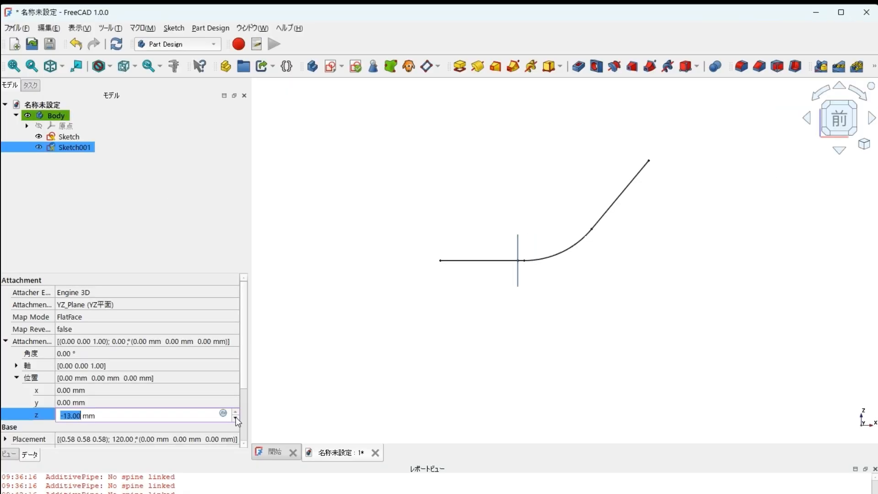
pyautogui.click(235, 418)
pyautogui.click(235, 418)
pyautogui.click(235, 418)
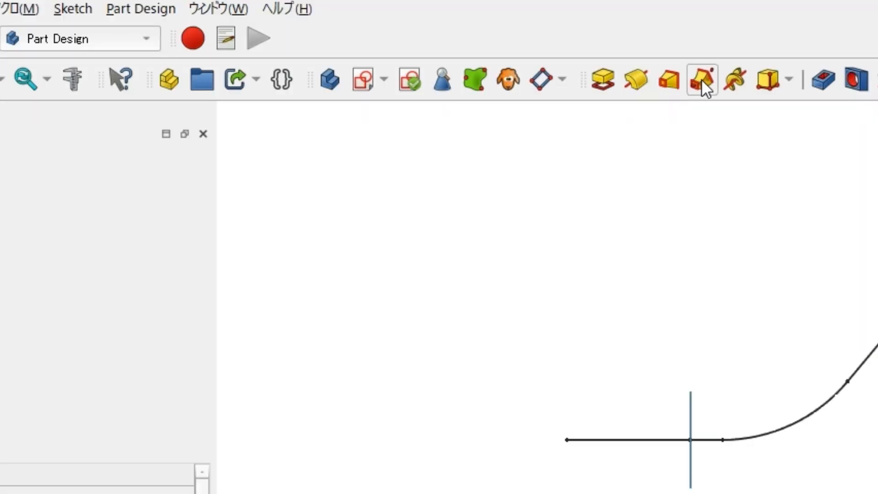
# Step: Create an additive pipe with the circle sketch as profile and the filleted line sketch as sweep path
pyautogui.click(701, 78)
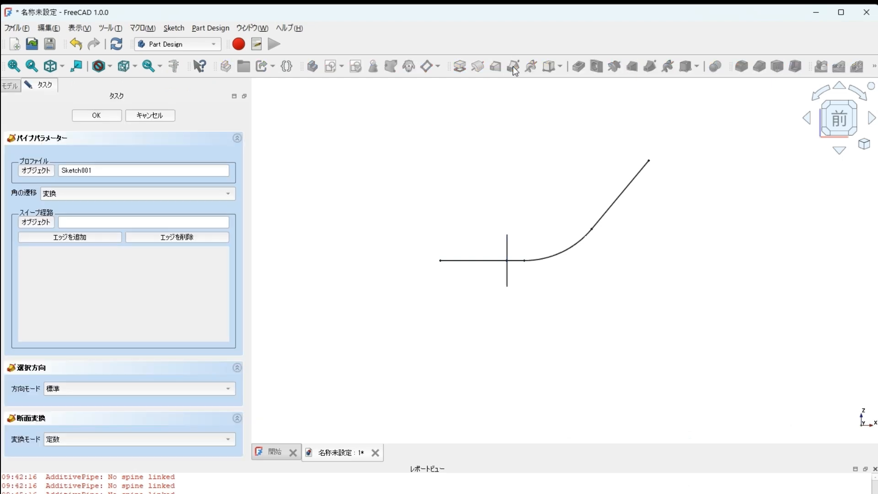
pyautogui.click(37, 223)
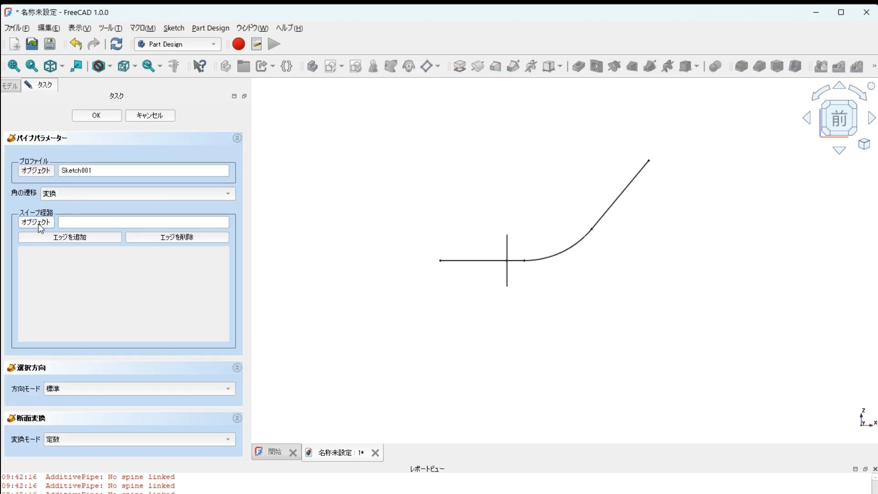
pyautogui.click(486, 261)
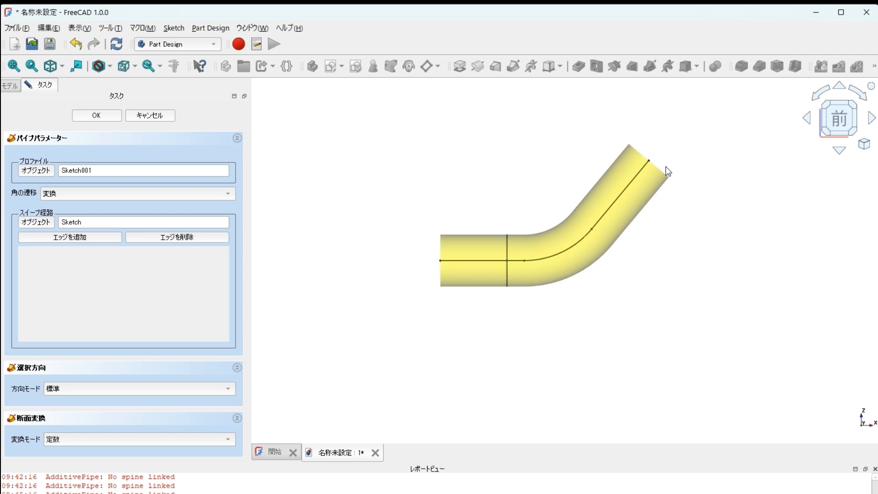
pyautogui.click(871, 119)
pyautogui.click(872, 120)
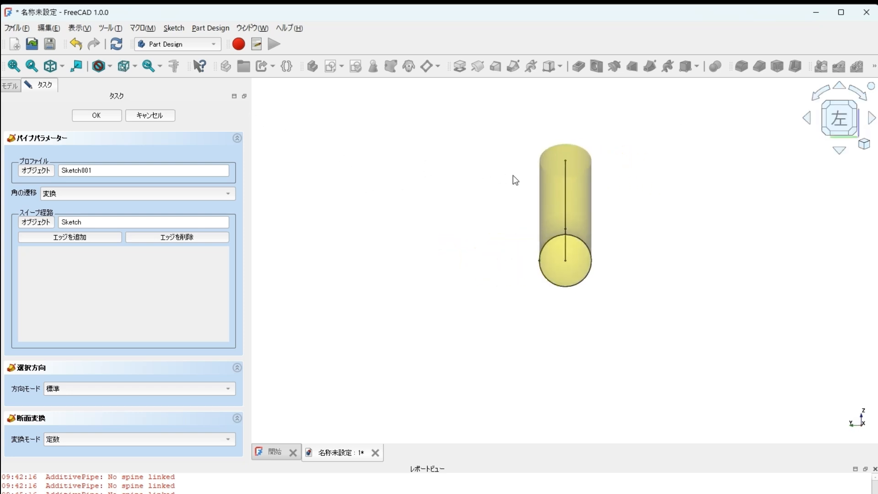
pyautogui.click(50, 66)
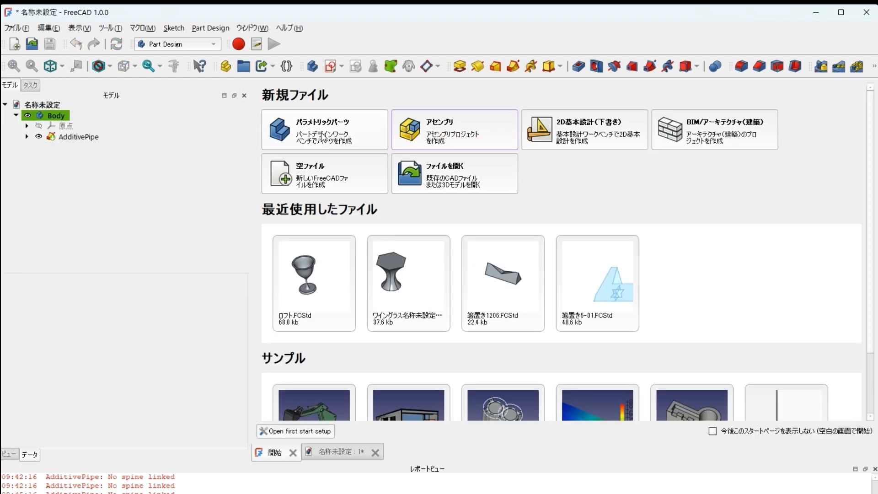
# Step: Create another new parametric part, start a sketch on the XZ plane, and show the sketch grid
pyautogui.click(321, 133)
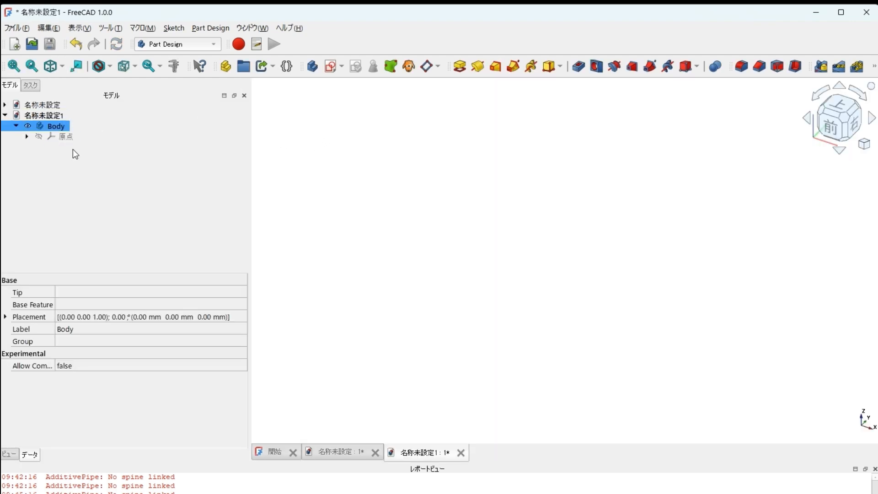
pyautogui.click(330, 66)
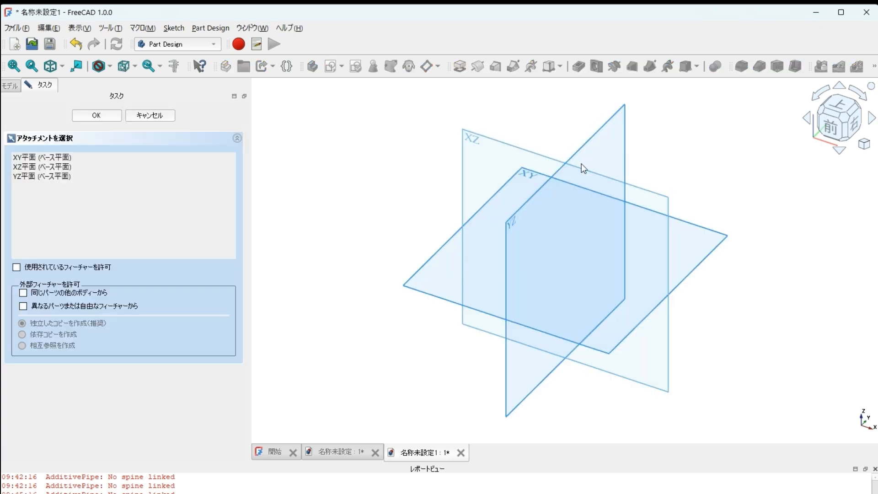
pyautogui.click(475, 142)
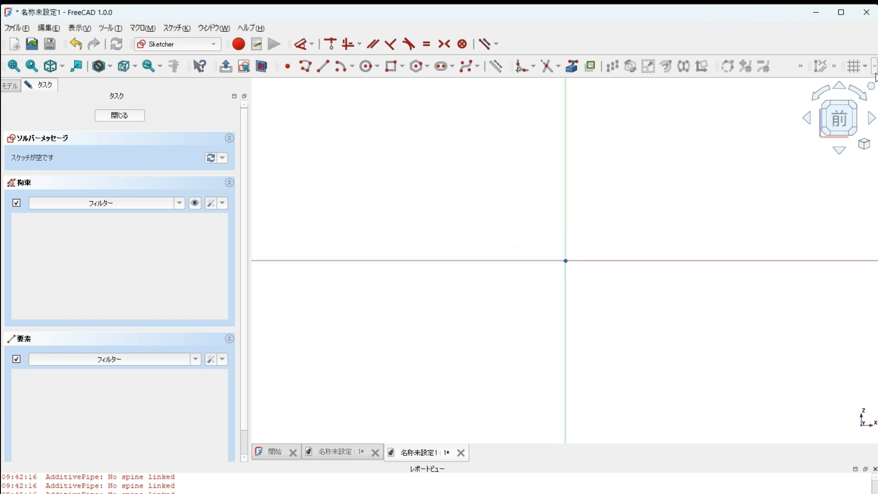
pyautogui.click(854, 66)
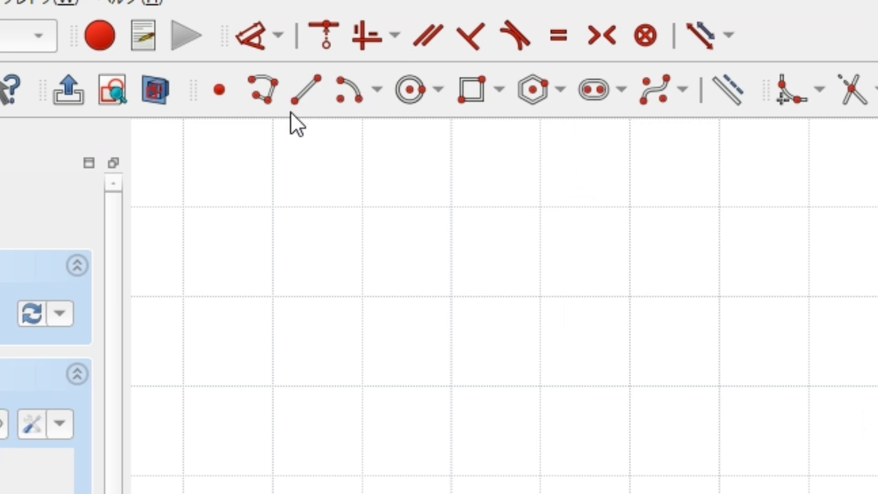
# Step: Draw a polyline from about -30 mm along the horizontal axis, about 20 mm long, and continue it with a tangent arc of about 16.5 mm radius
pyautogui.click(270, 89)
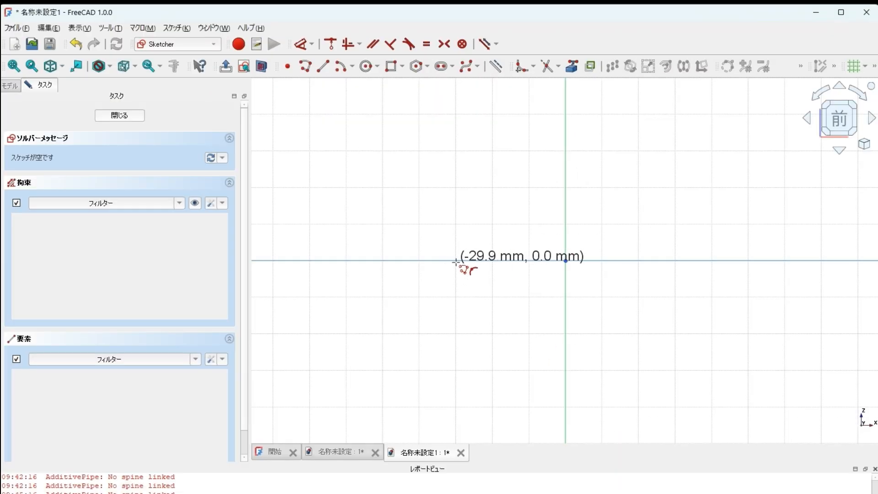
pyautogui.click(456, 261)
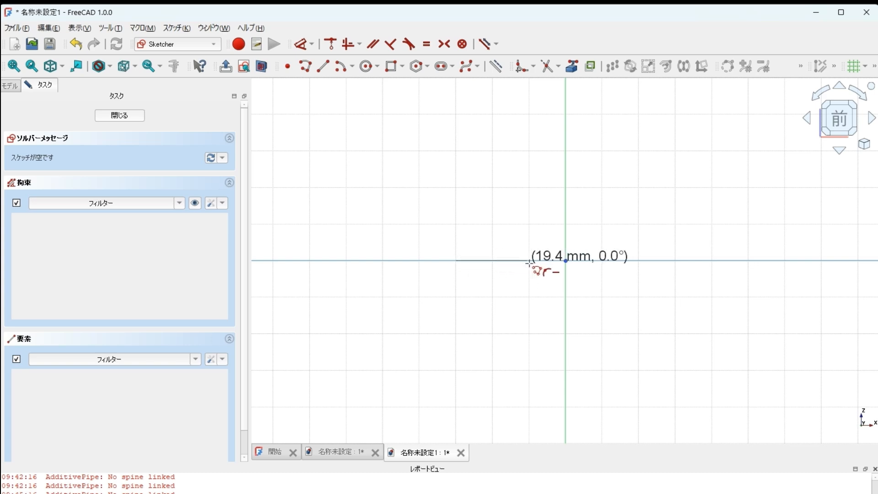
pyautogui.click(529, 260)
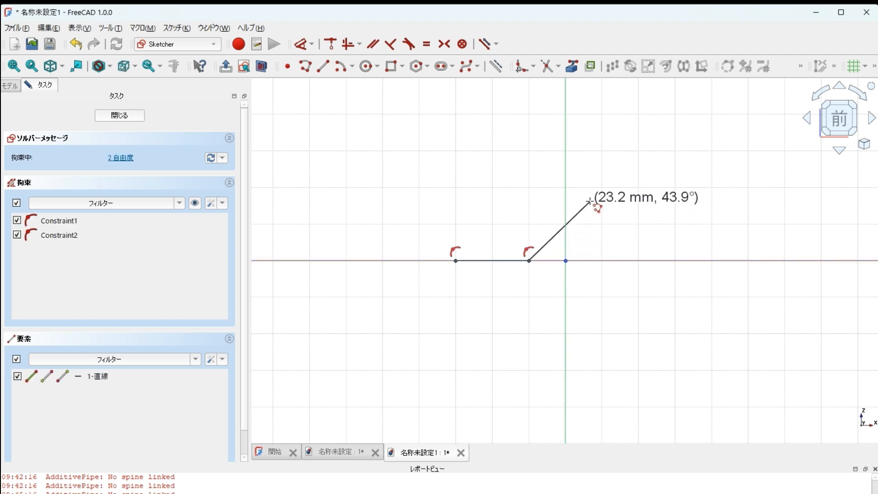
pyautogui.press('m')
pyautogui.press('m')
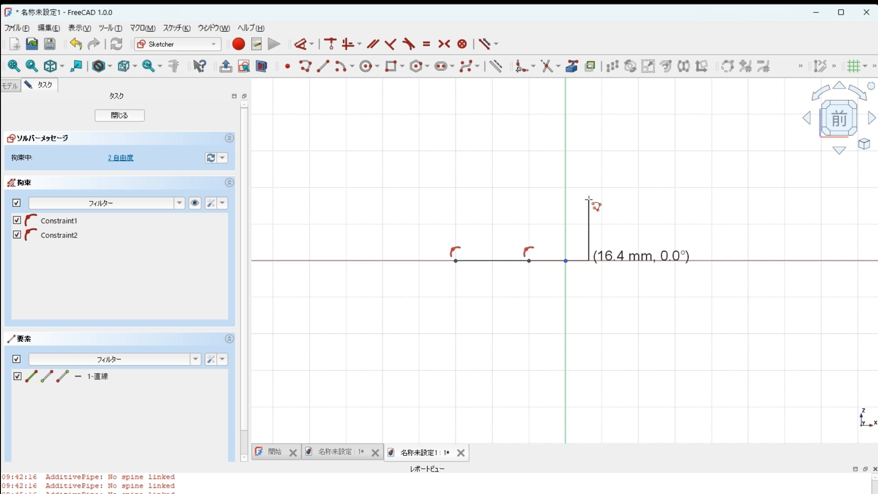
pyautogui.press('m')
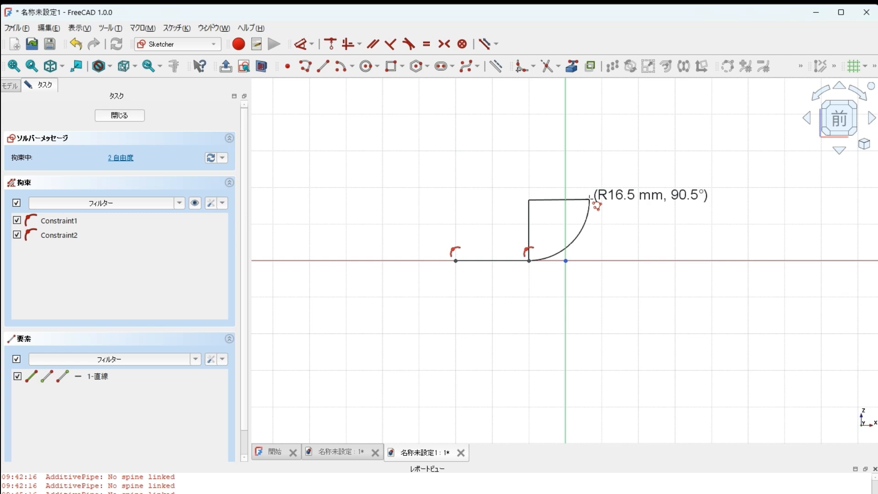
pyautogui.click(589, 200)
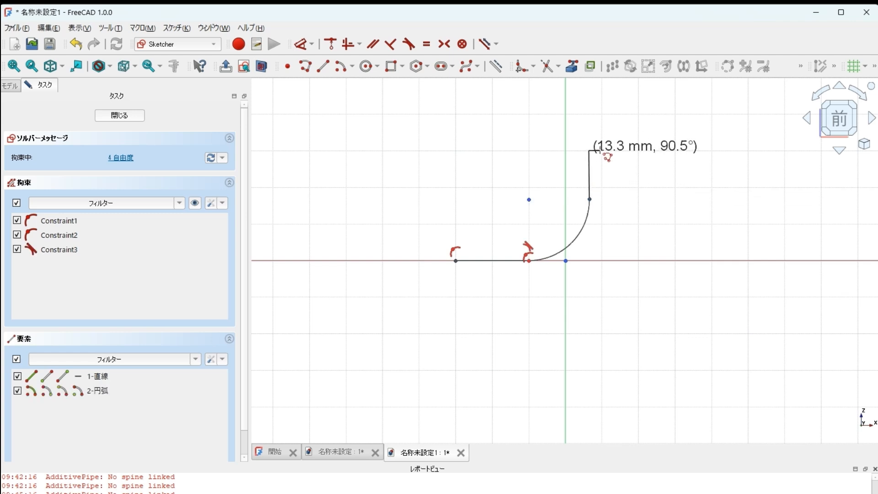
# Step: Continue the path with a vertical line about 13.3 mm long, a tangent arc and a slightly descending end line, and close the sketch
pyautogui.click(589, 151)
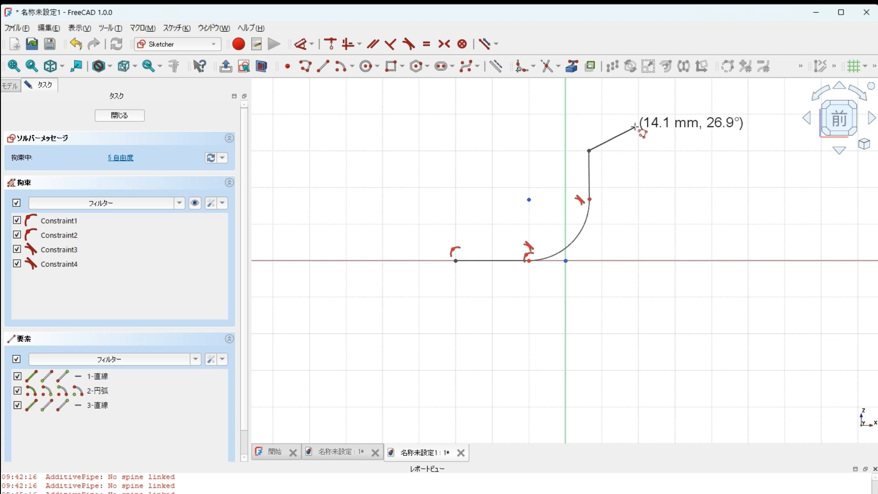
pyautogui.press('m')
pyautogui.press('m')
pyautogui.press('m')
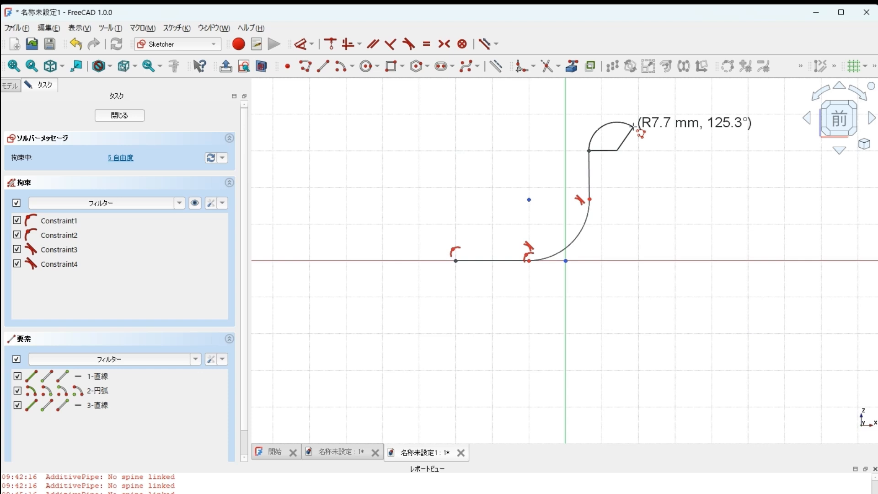
pyautogui.click(627, 116)
pyautogui.doubleClick(699, 124)
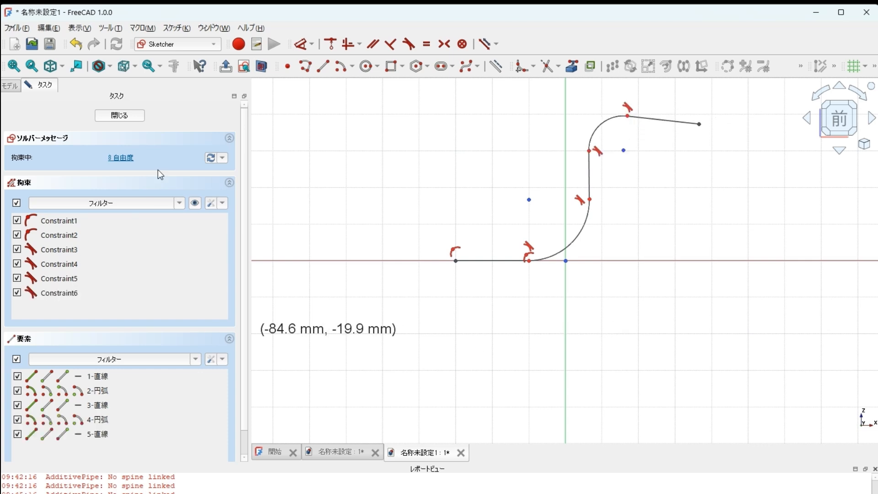
pyautogui.click(118, 114)
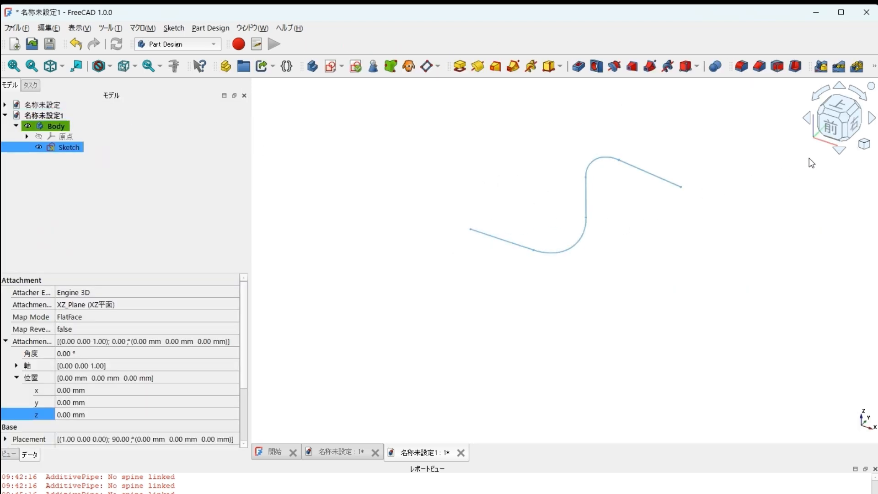
# Step: Create a sketch on the YZ plane with a circle about 14.3 mm in diameter centred on the origin, and close it
pyautogui.click(833, 133)
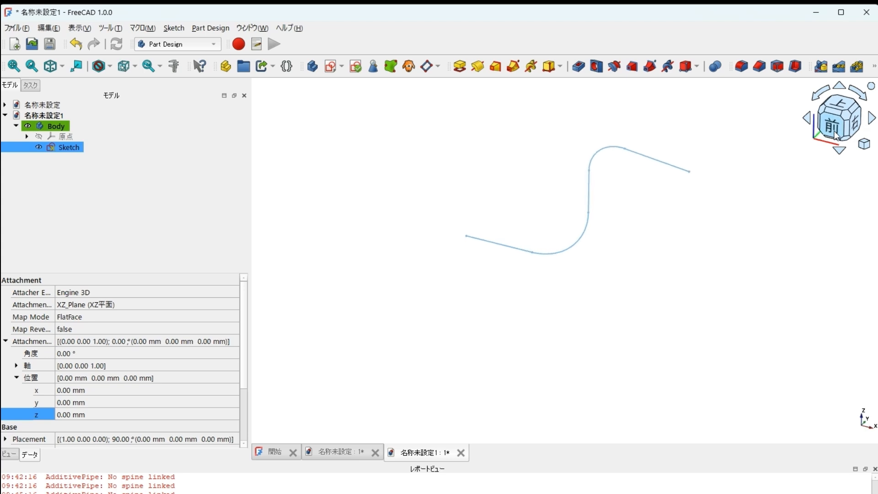
pyautogui.click(870, 114)
pyautogui.click(871, 118)
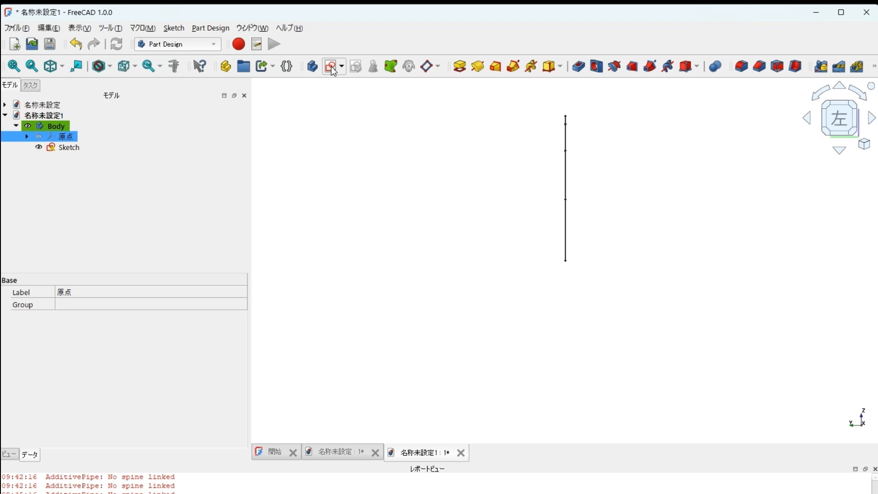
pyautogui.click(331, 67)
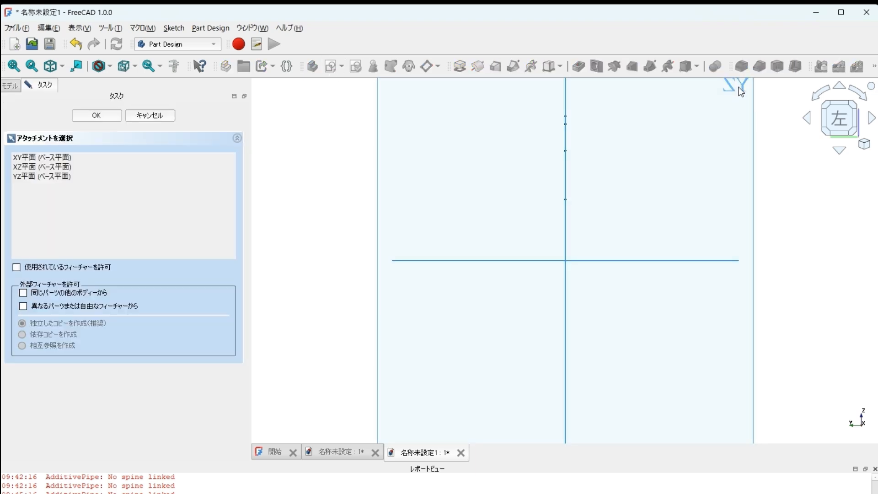
pyautogui.click(738, 90)
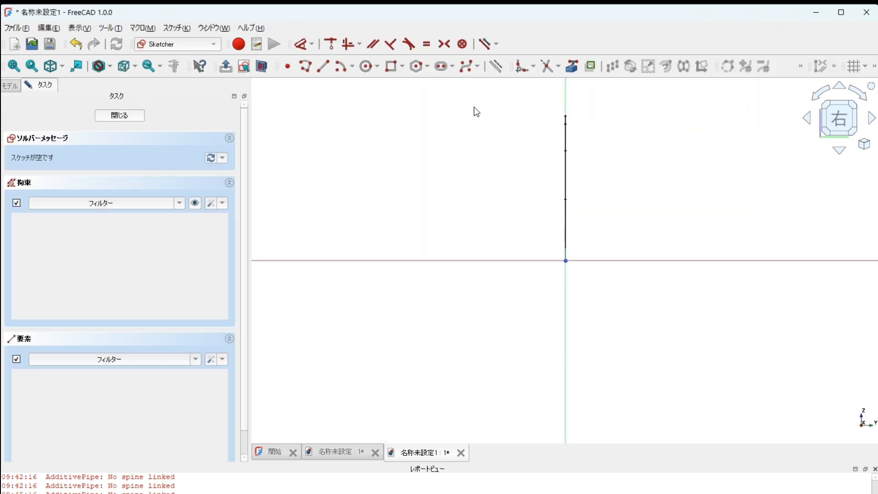
pyautogui.click(367, 67)
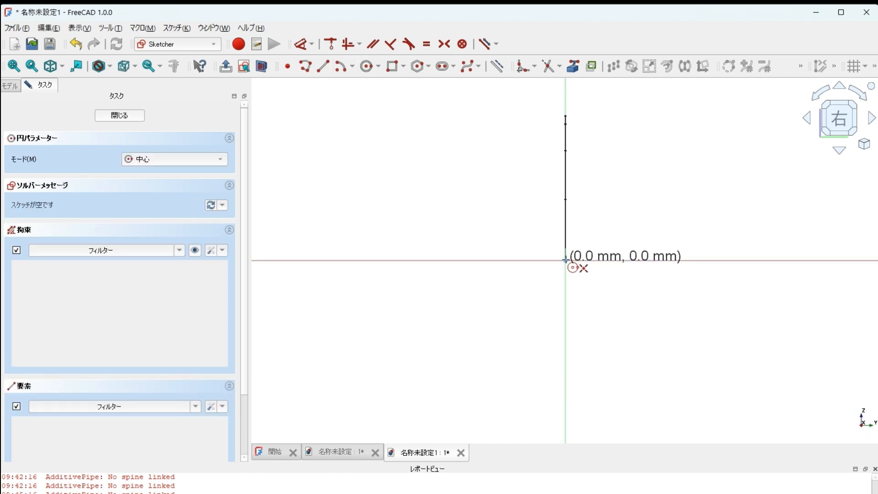
pyautogui.click(566, 261)
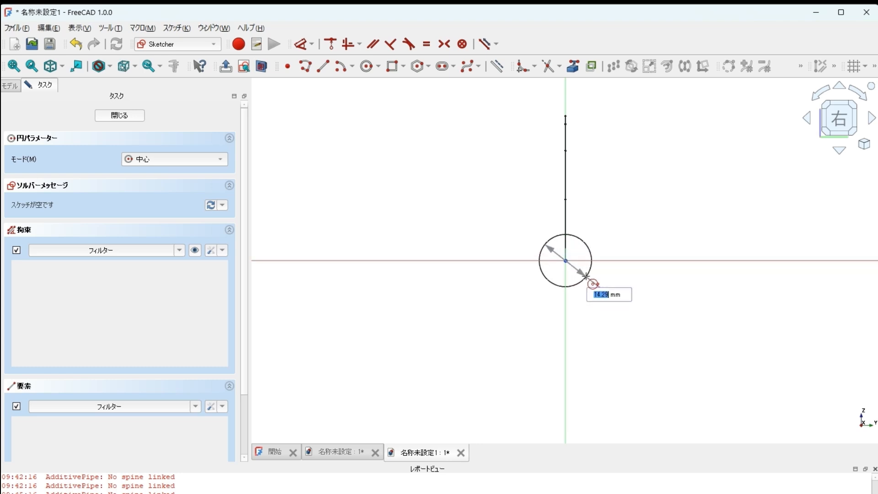
pyautogui.click(586, 277)
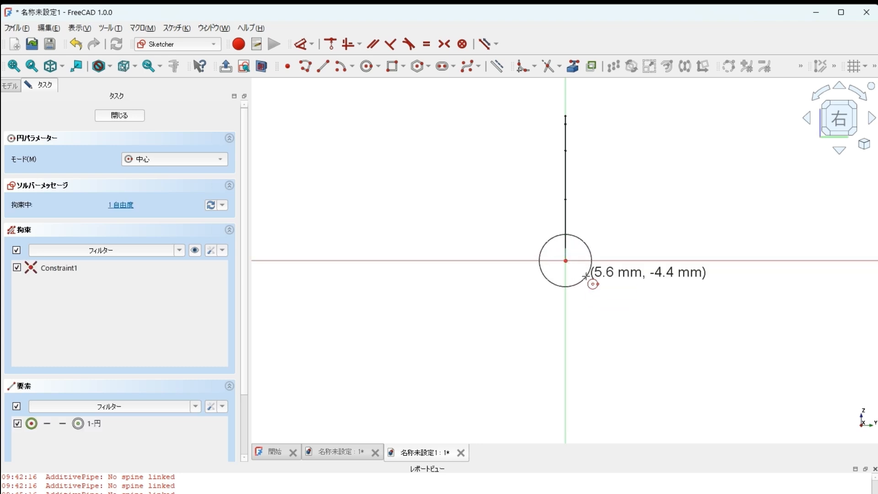
pyautogui.click(134, 118)
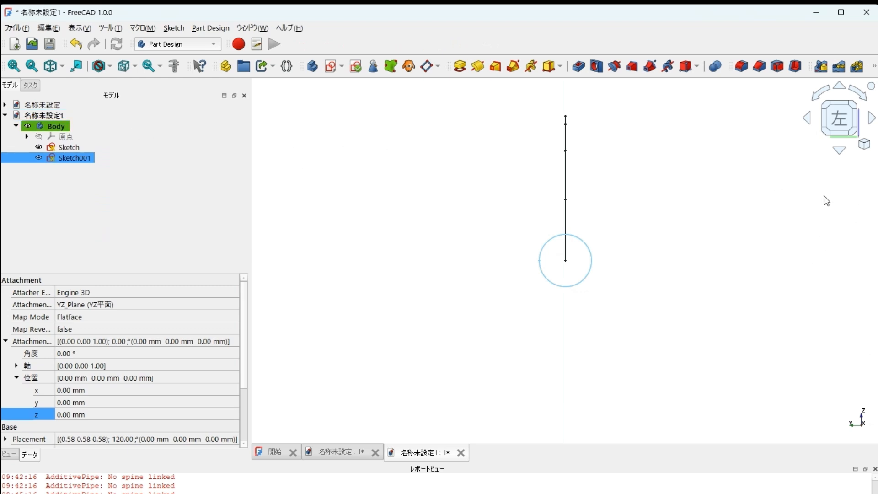
# Step: Move the circle sketch onto the path's straight horizontal segment by stepping its attachment offset z down into negative values
pyautogui.click(51, 66)
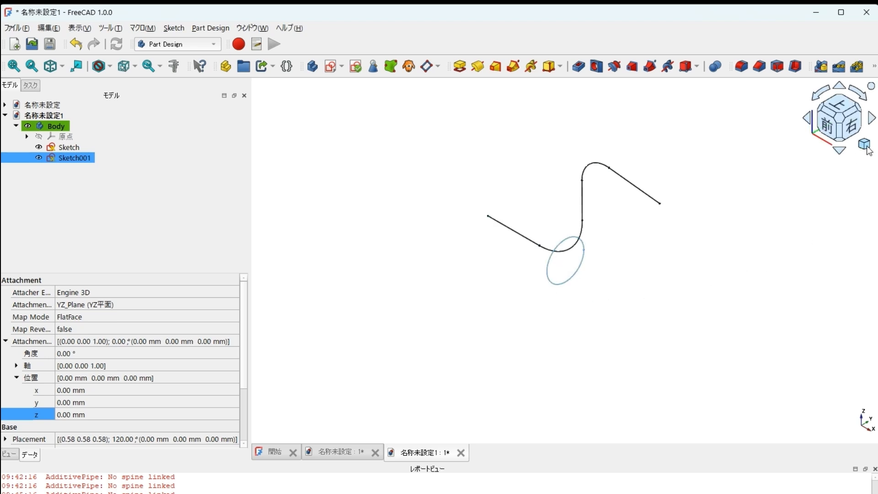
pyautogui.click(827, 128)
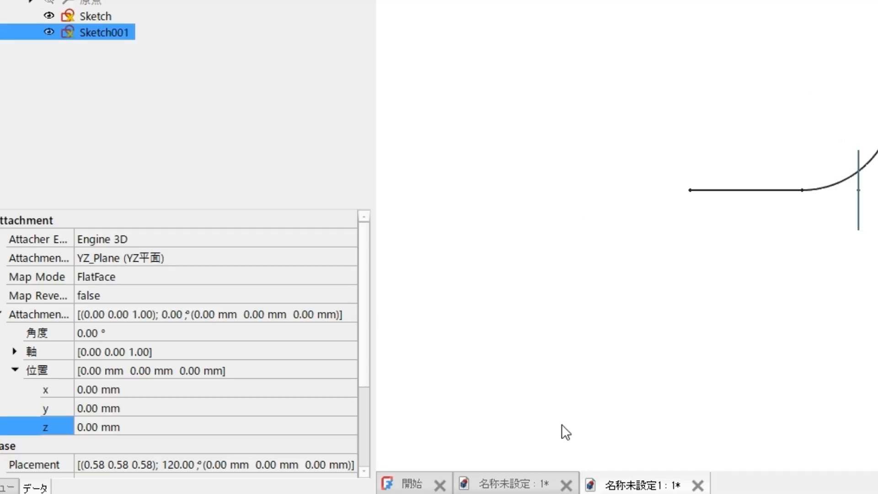
pyautogui.keyDown('ctrl'); pyautogui.click(79, 147); pyautogui.keyUp('ctrl')
pyautogui.click(112, 33)
pyautogui.click(161, 422)
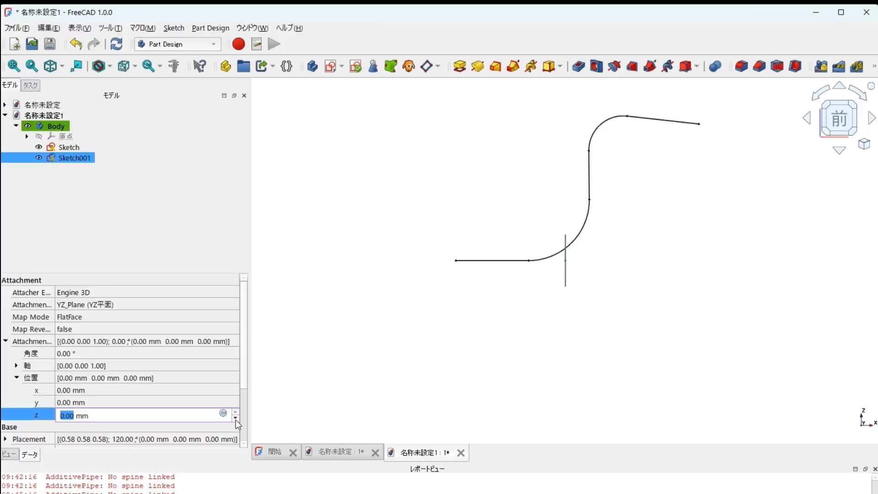
pyautogui.click(235, 419)
pyautogui.click(235, 419)
pyautogui.click(235, 419)
pyautogui.click(235, 419)
pyautogui.click(235, 419)
pyautogui.click(236, 419)
pyautogui.click(236, 419)
pyautogui.click(236, 419)
pyautogui.click(236, 419)
pyautogui.click(236, 419)
pyautogui.click(236, 419)
pyautogui.click(236, 418)
pyautogui.click(236, 419)
pyautogui.click(236, 419)
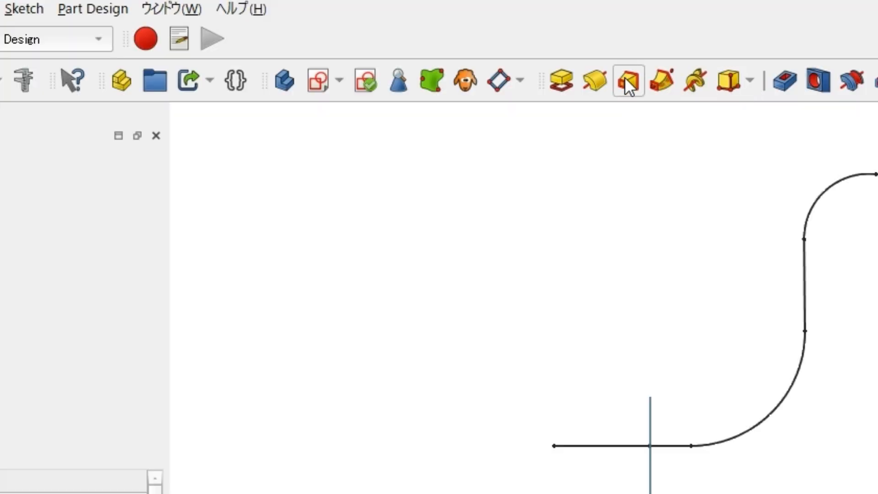
# Step: Create an additive pipe with the circle sketch as profile and the curved path sketch as sweep path
pyautogui.click(655, 78)
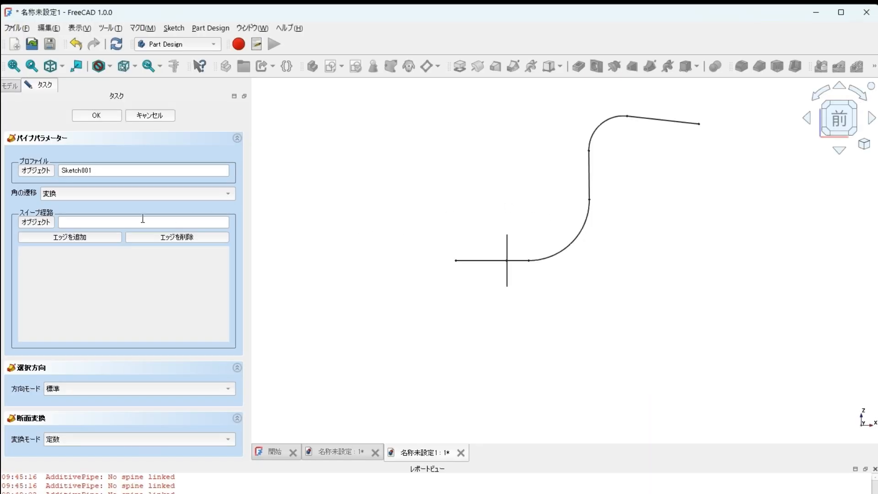
pyautogui.click(42, 222)
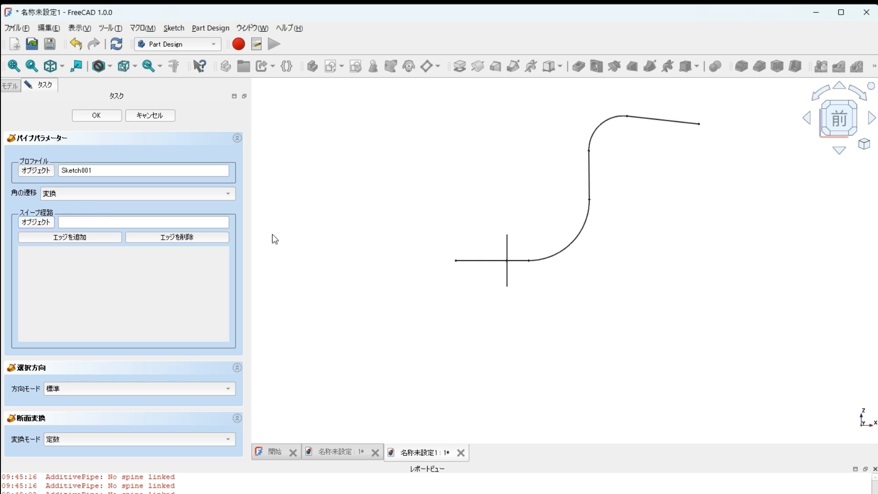
pyautogui.click(476, 260)
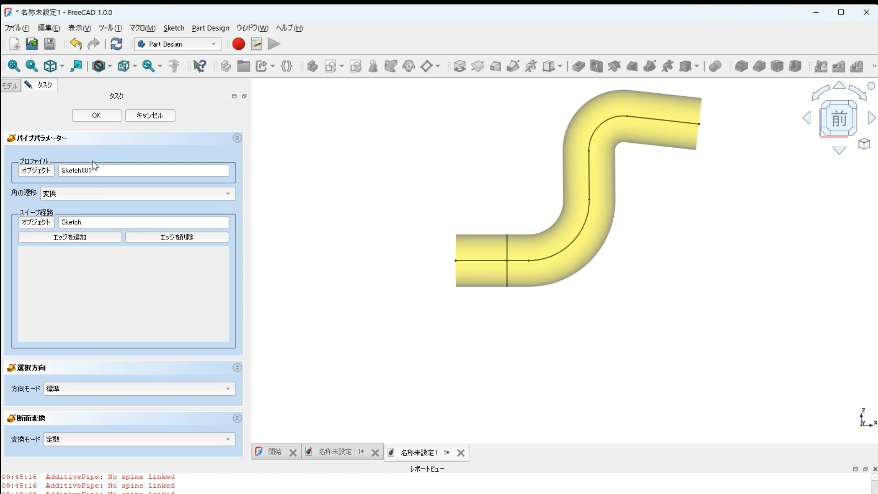
pyautogui.click(109, 117)
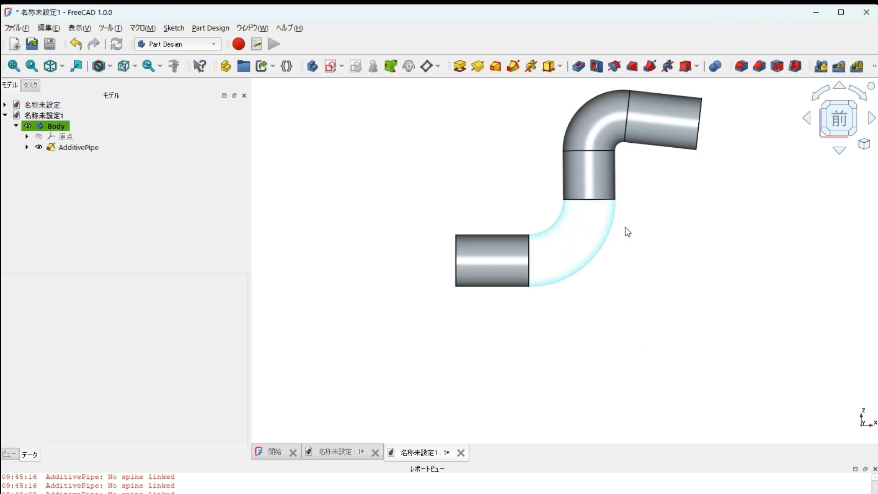
# Step: Hollow the pipe by applying a 1 mm inward Thickness that opens the end face of its upper section
pyautogui.press('0')
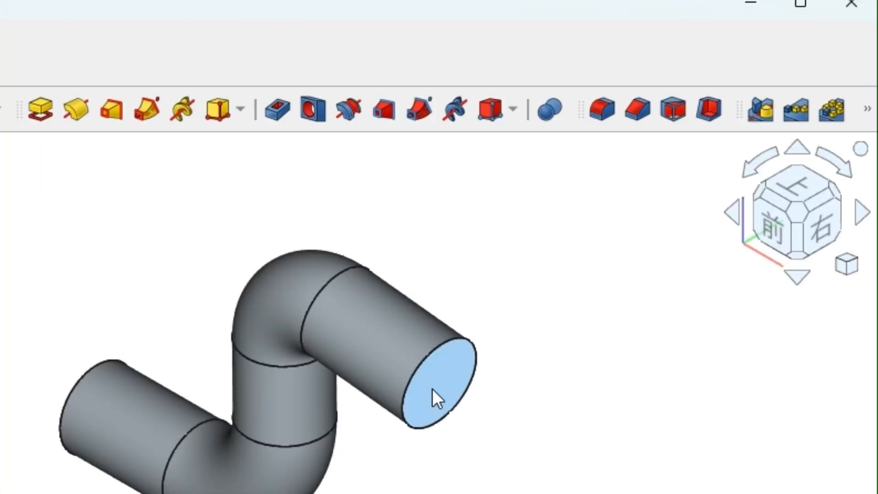
pyautogui.click(434, 388)
pyautogui.click(707, 118)
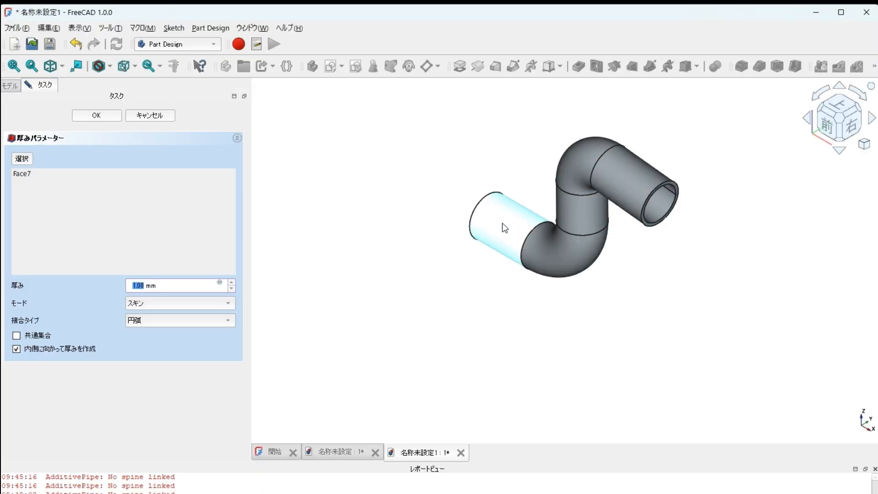
pyautogui.click(97, 117)
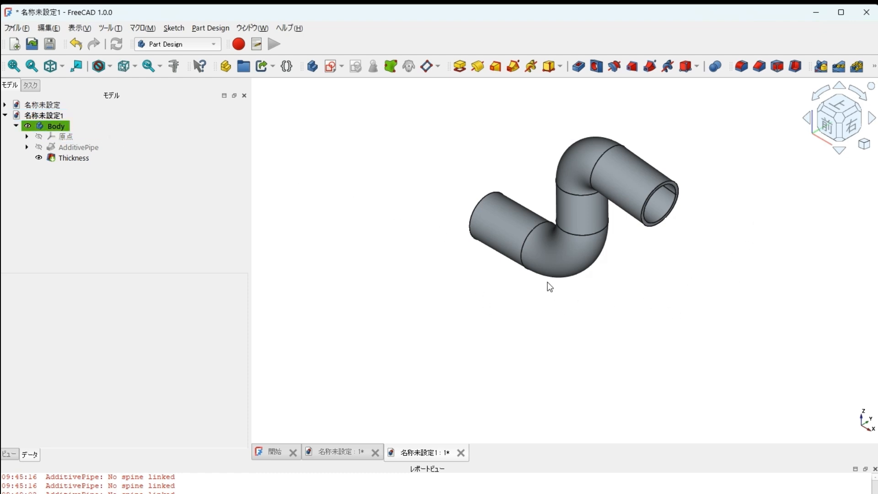
# Step: Inspect the closed lower end of the pipe and start a new sketch on the YZ plane
pyautogui.moveTo(489, 317); pyautogui.dragTo(688, 294)
pyautogui.click(382, 270)
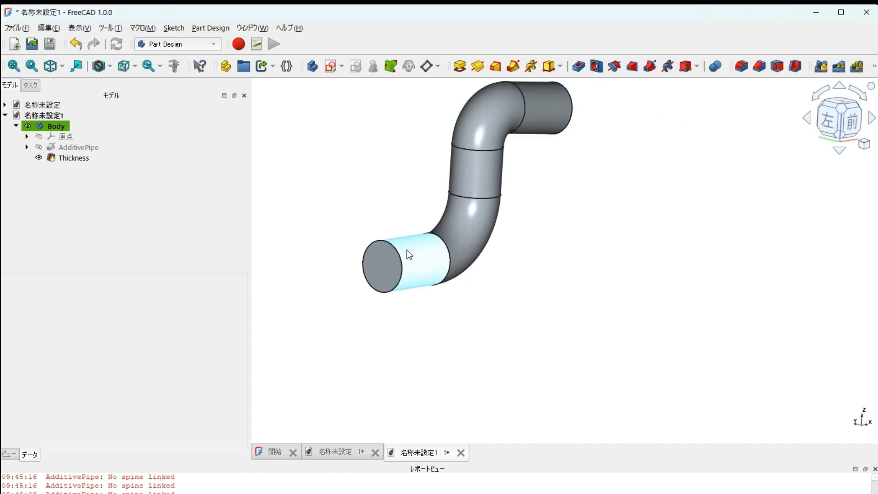
pyautogui.click(388, 263)
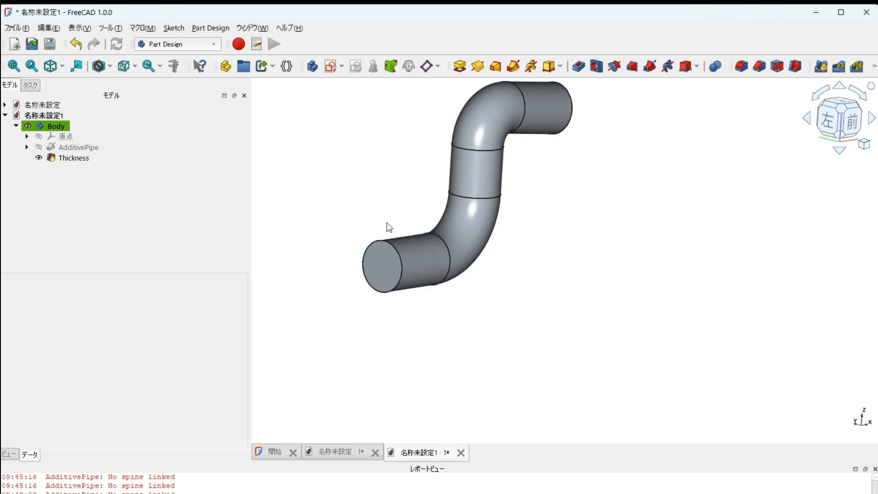
pyautogui.click(872, 120)
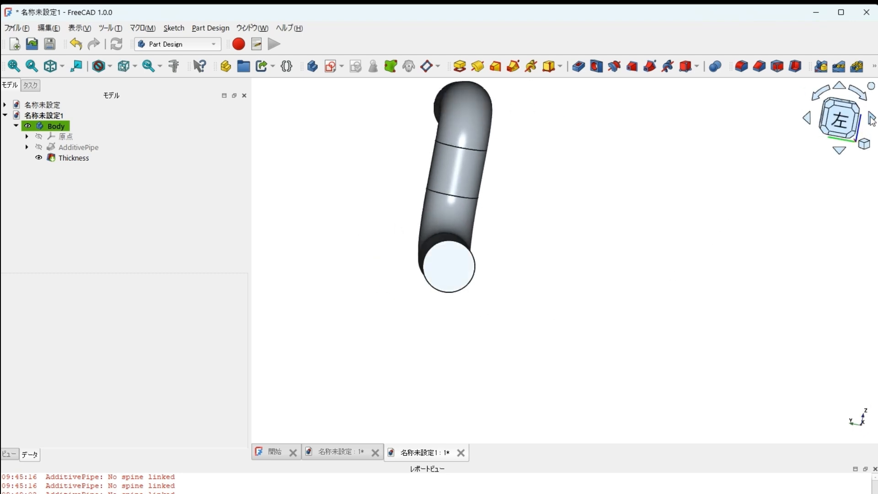
pyautogui.click(871, 120)
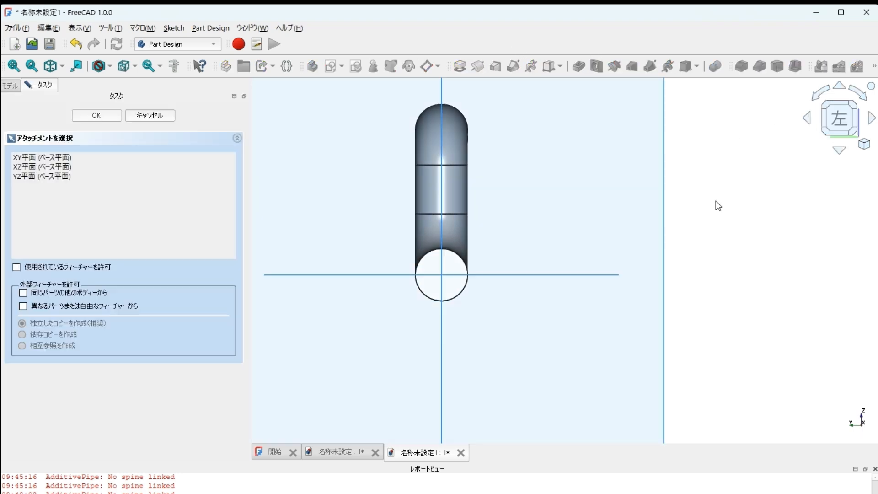
pyautogui.scroll(-2, 715, 202)
pyautogui.click(669, 112)
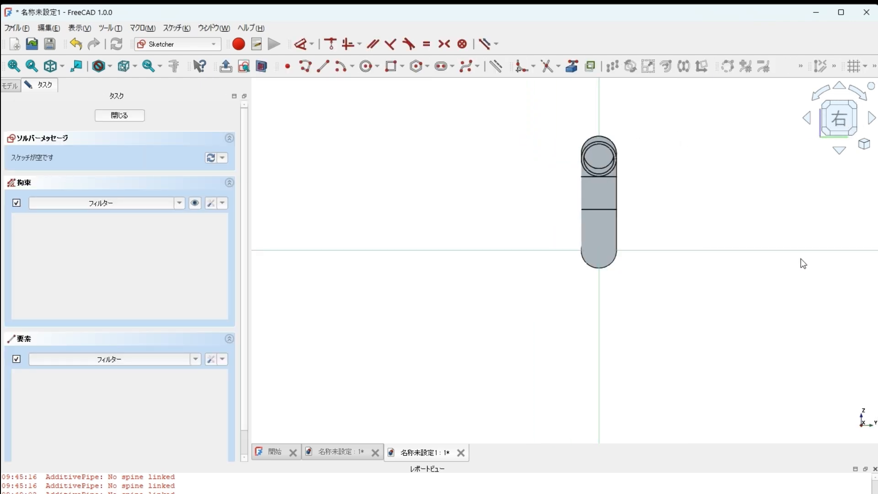
# Step: Draw a circle about 25.2 mm in diameter centred on the origin, larger than the pipe's cross-section, and close the sketch
pyautogui.click(871, 118)
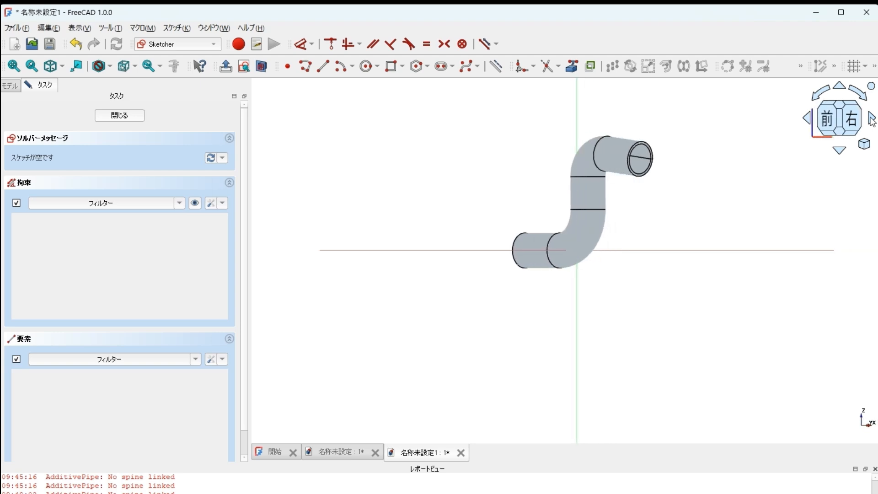
pyautogui.click(871, 118)
pyautogui.click(870, 117)
pyautogui.click(870, 118)
pyautogui.click(870, 118)
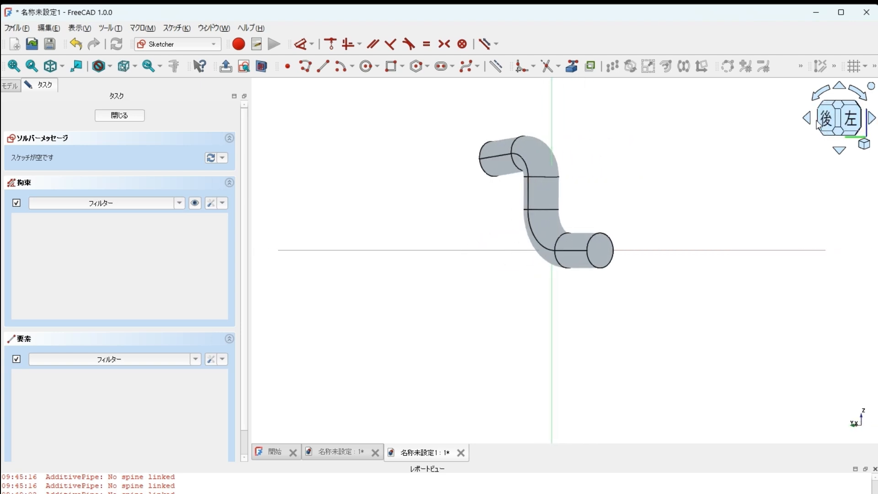
pyautogui.click(850, 119)
pyautogui.click(365, 67)
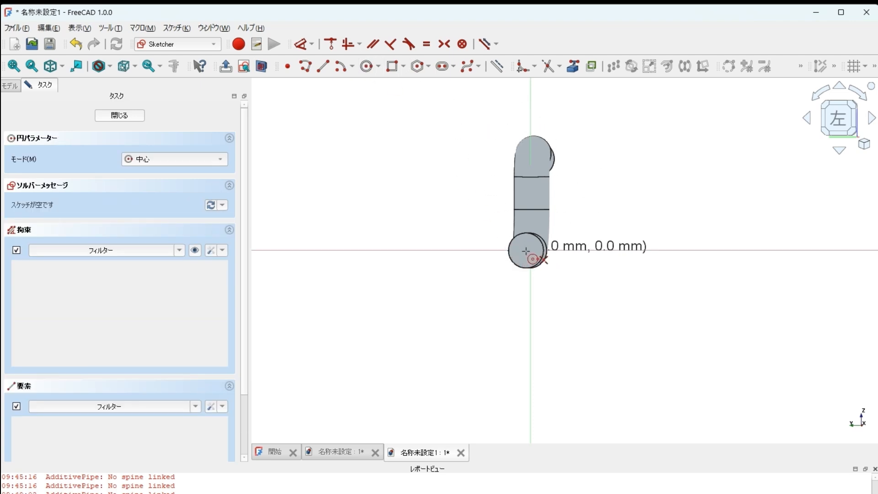
pyautogui.click(530, 250)
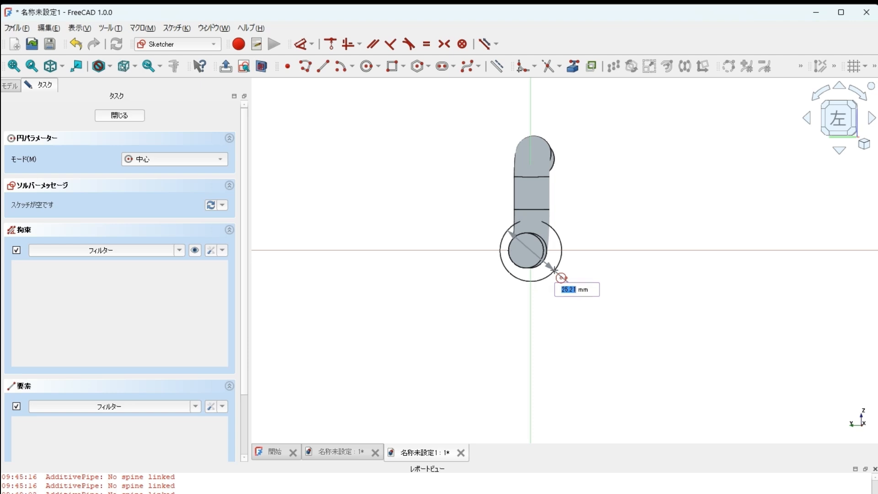
pyautogui.click(554, 270)
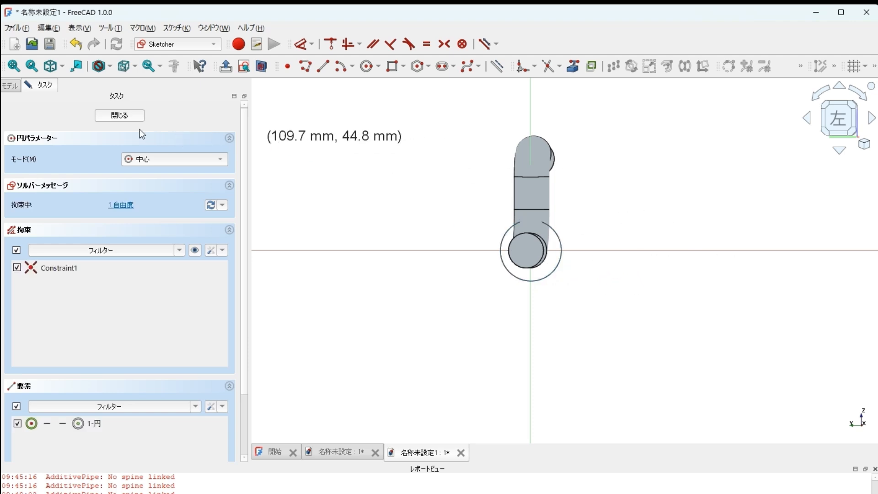
pyautogui.click(124, 117)
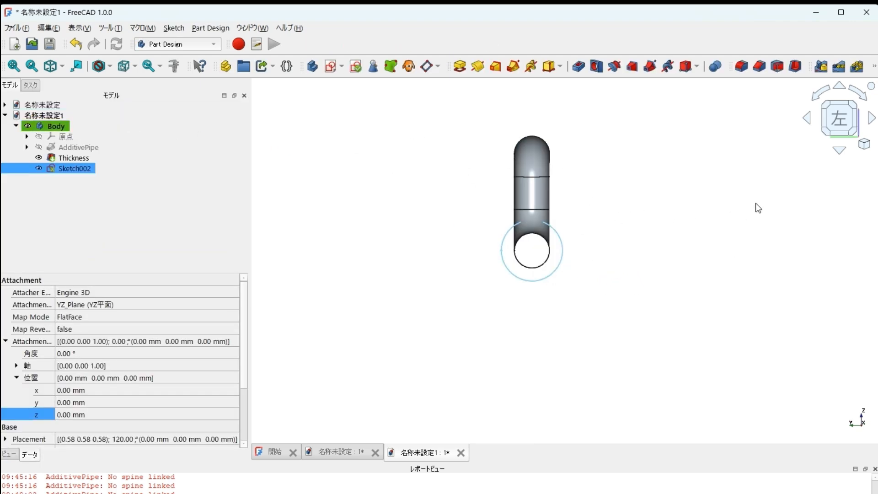
pyautogui.click(871, 119)
pyautogui.click(872, 119)
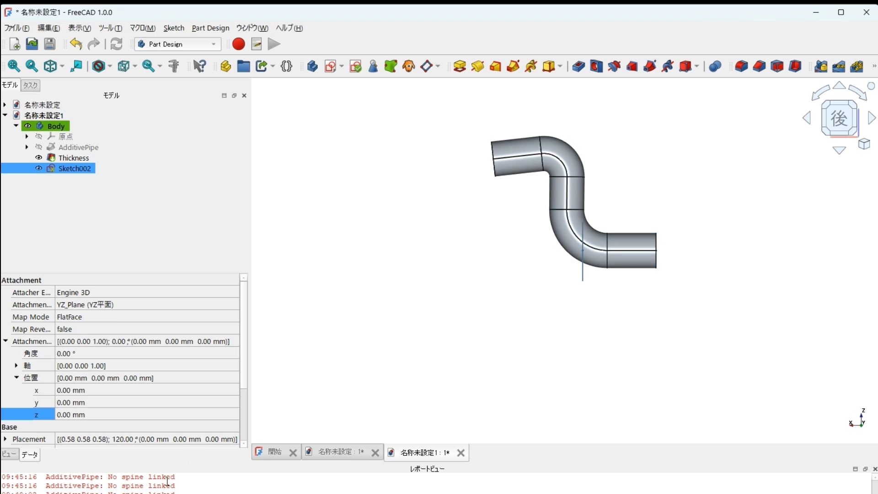
# Step: Offset the circle sketch along its attachment Z in the negative direction, to just before the closed end of the pipe's lower section
pyautogui.click(136, 415)
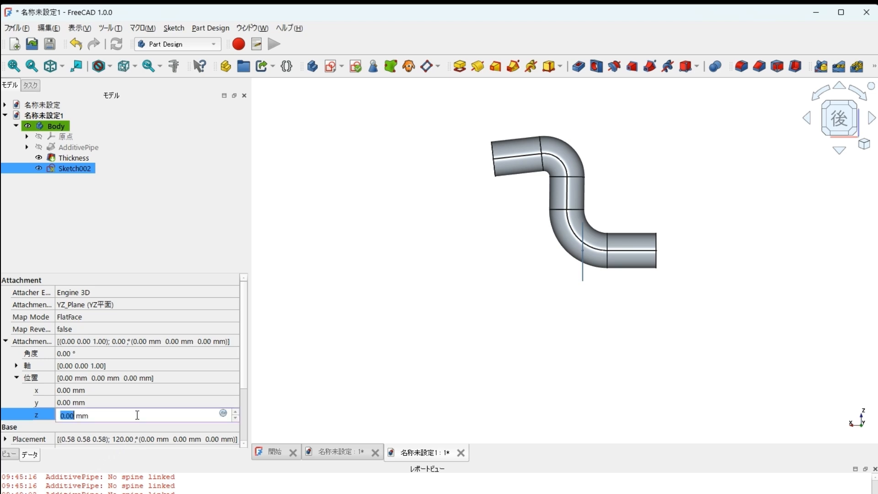
pyautogui.click(235, 412)
pyautogui.click(235, 419)
pyautogui.click(235, 418)
pyautogui.click(235, 419)
pyautogui.click(235, 419)
pyautogui.click(235, 419)
pyautogui.click(235, 419)
pyautogui.click(235, 418)
pyautogui.click(235, 419)
pyautogui.scroll(2, 235, 419)
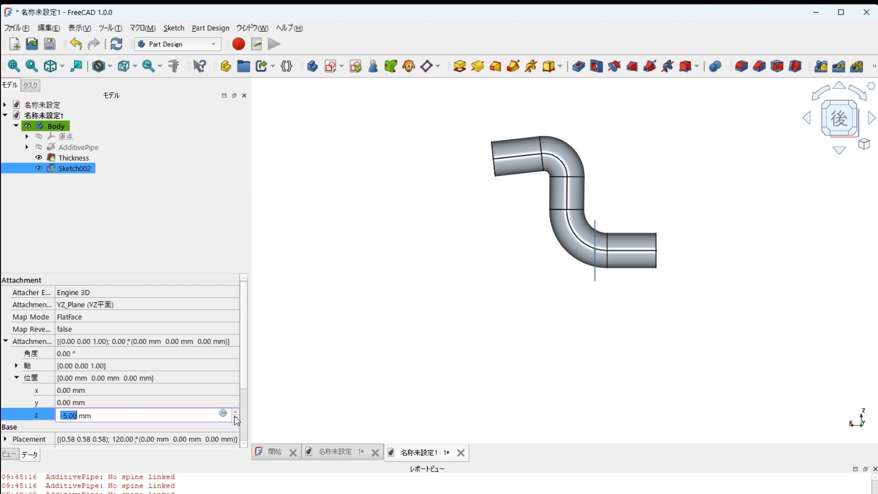
pyautogui.click(235, 418)
pyautogui.click(235, 418)
pyautogui.click(235, 418)
pyautogui.click(235, 418)
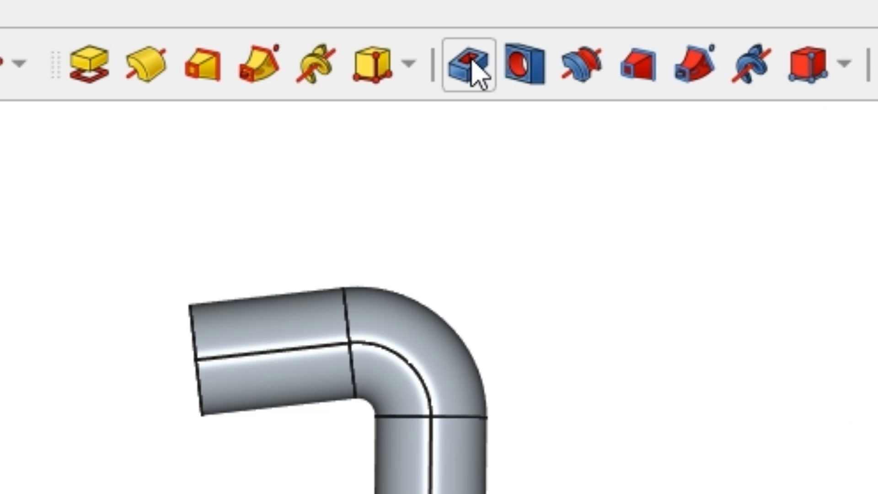
# Step: Pocket the circle sketch 5 mm deep to cut off the pipe's closed lower end, and check both pipe ends
pyautogui.click(471, 63)
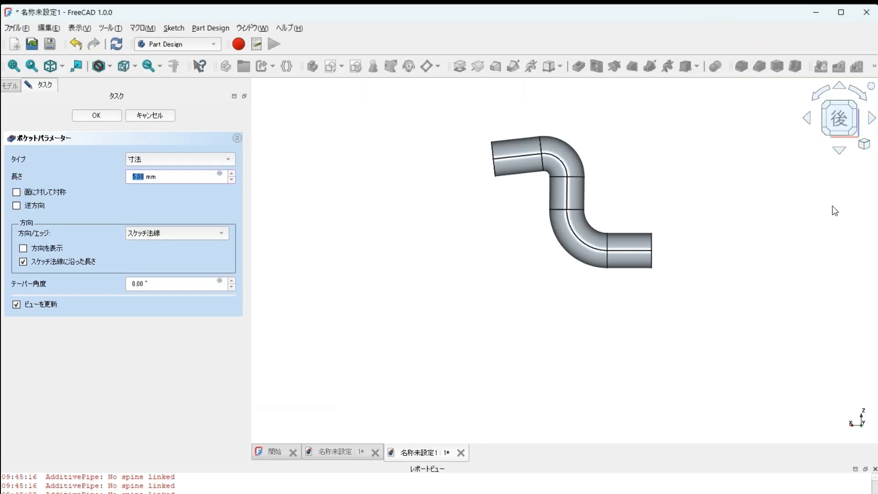
pyautogui.click(872, 118)
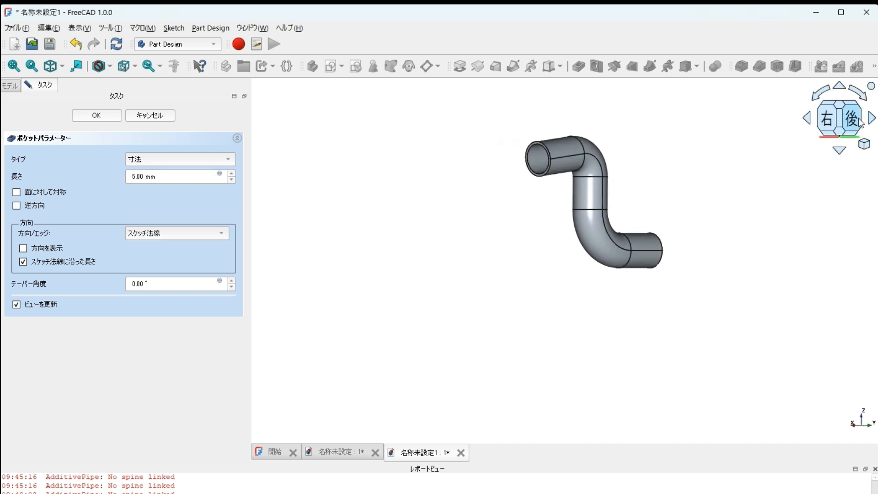
pyautogui.click(807, 121)
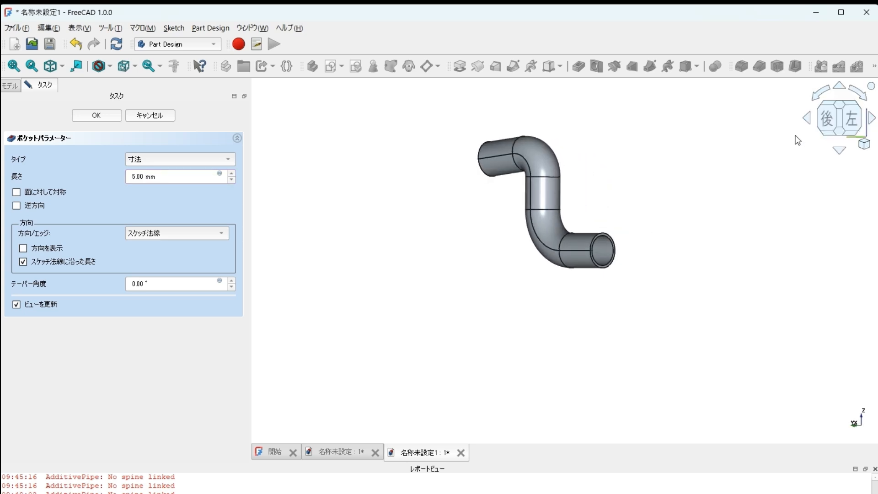
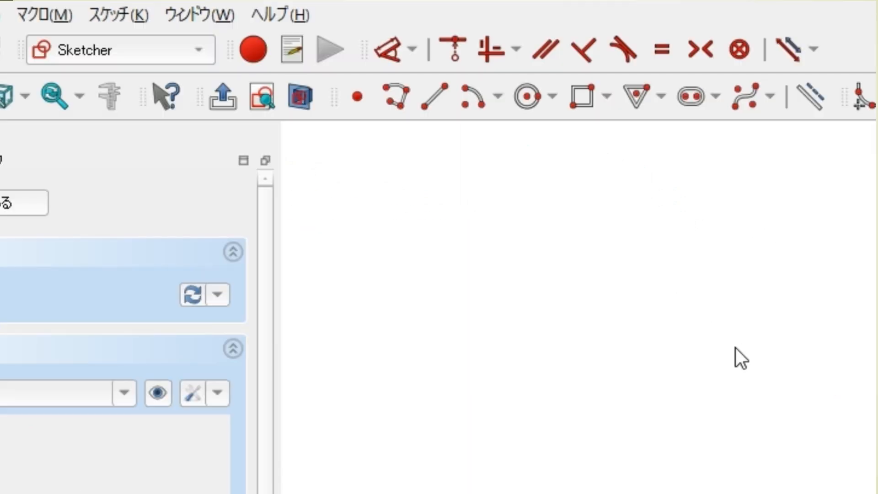
# Step: Draw a three-sided regular polygon in the upper positive quadrant of the XZ-plane sketch, clear of both axes
pyautogui.click(632, 95)
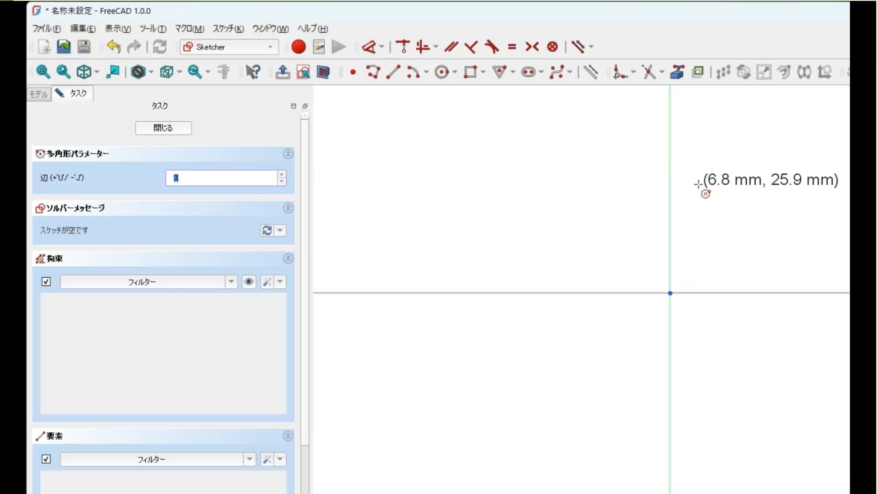
pyautogui.click(713, 217)
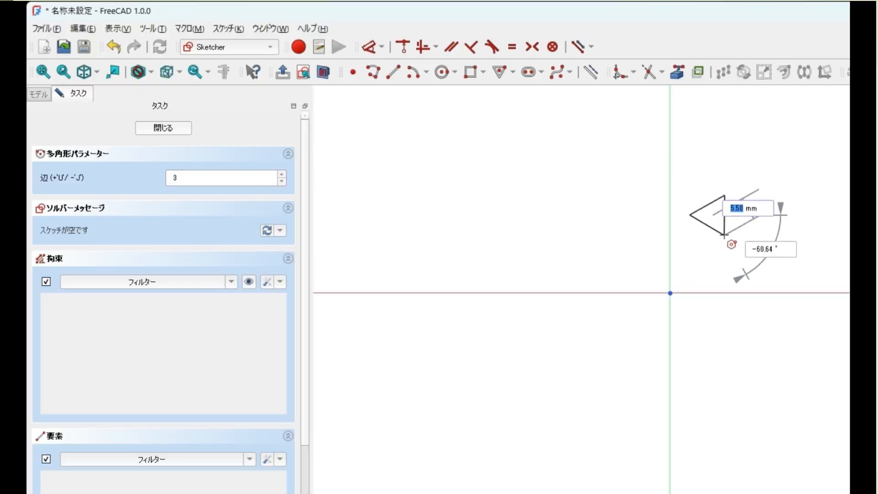
pyautogui.click(724, 235)
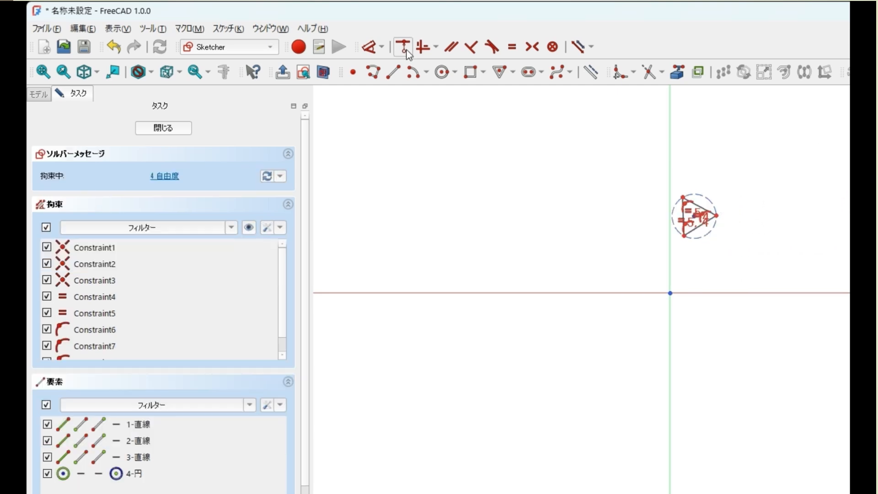
# Step: Make the triangle's lower-left vertex coincident with the sketch origin and close the sketch
pyautogui.click(403, 47)
pyautogui.click(684, 236)
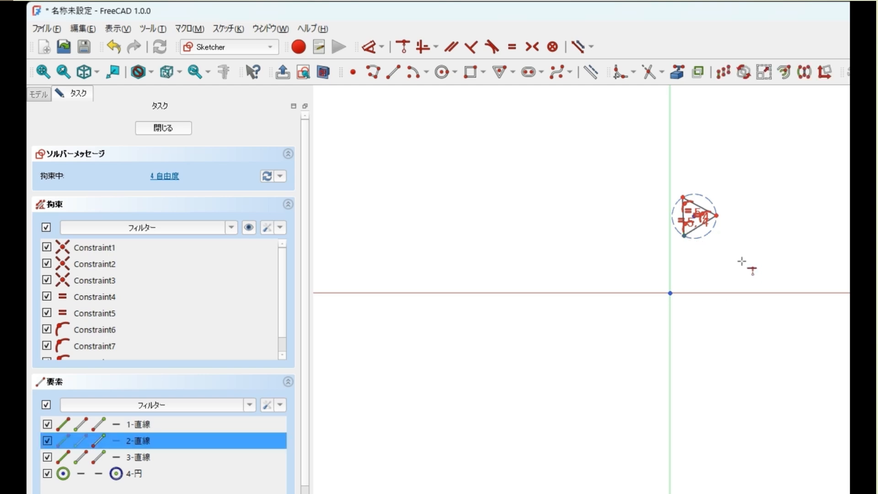
pyautogui.click(670, 296)
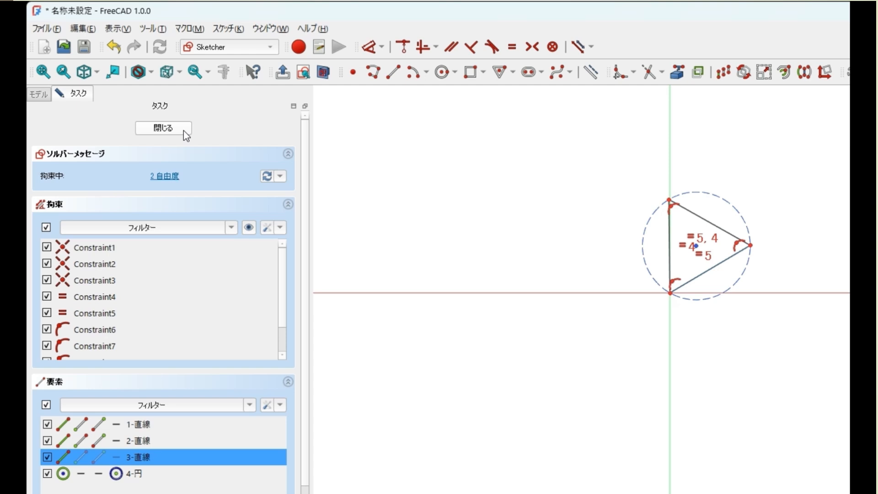
pyautogui.click(184, 132)
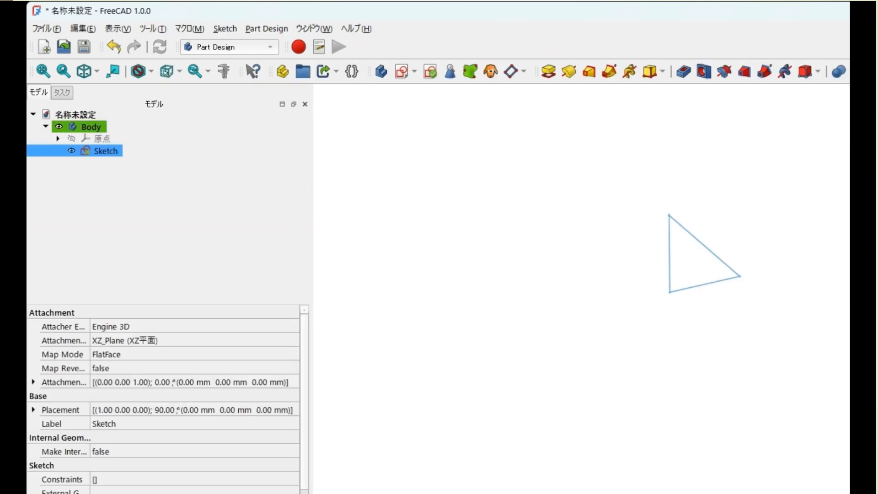
# Step: Show the body's origin planes and axes, and start an additive helix from the triangle sketch
pyautogui.keyDown('ctrl'); pyautogui.click(109, 138); pyautogui.keyUp('ctrl')
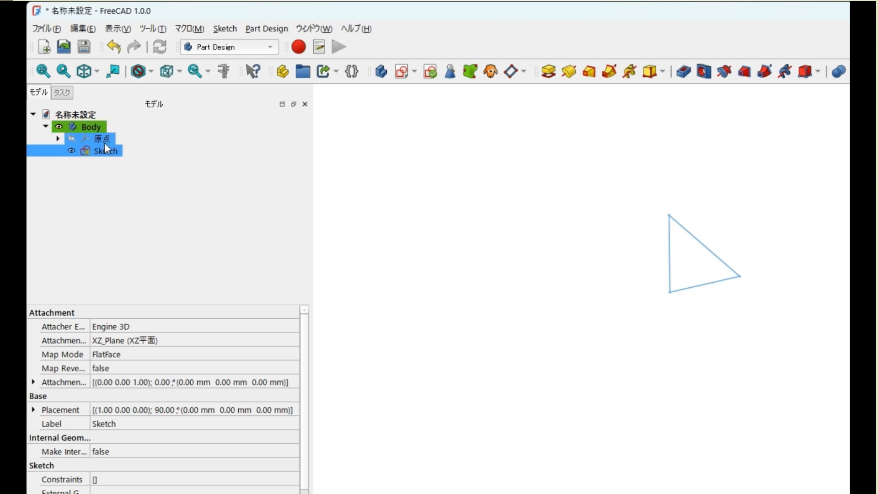
pyautogui.click(104, 142)
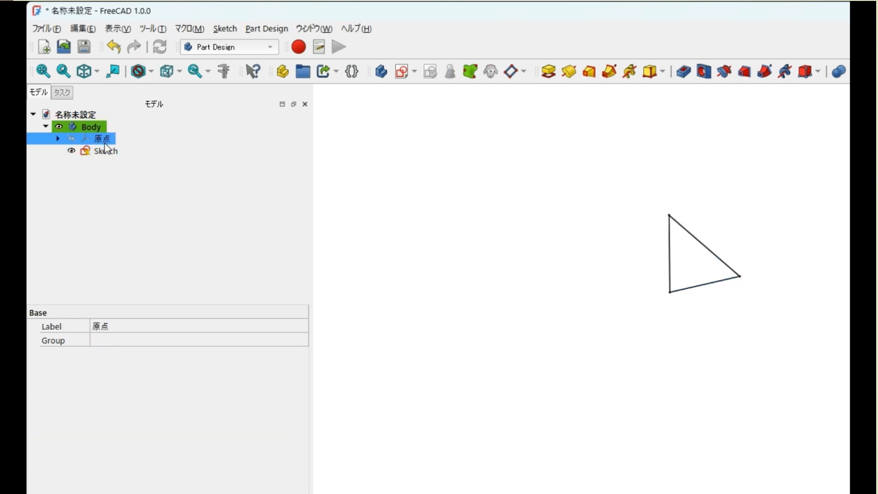
pyautogui.click(72, 139)
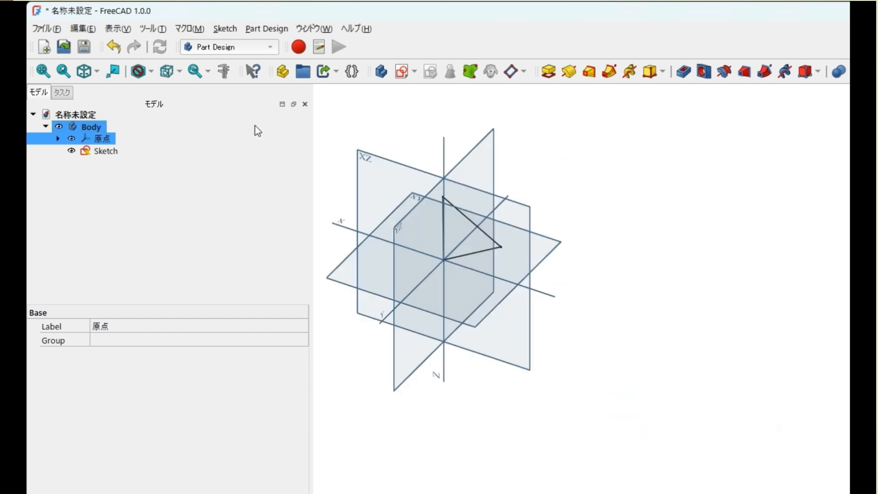
pyautogui.click(114, 151)
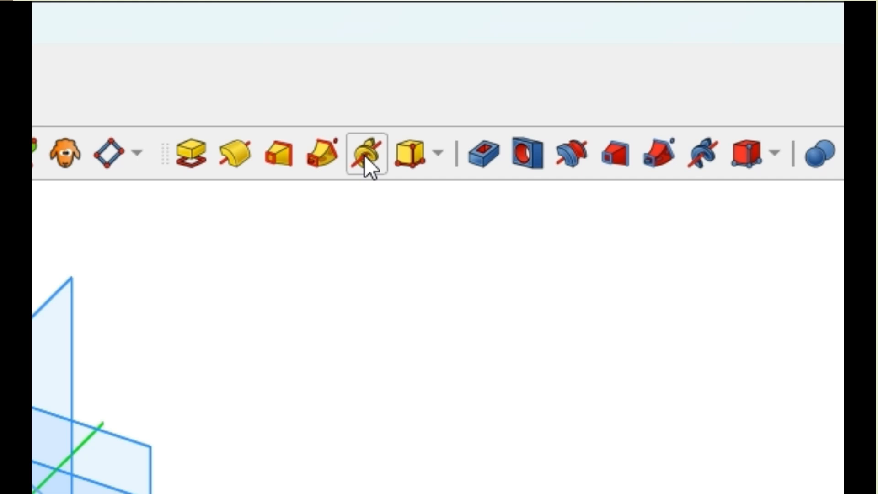
pyautogui.click(367, 155)
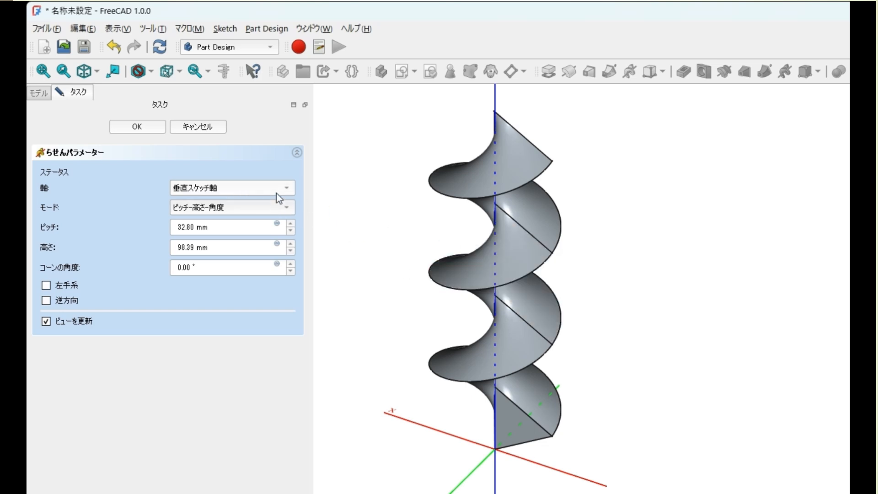
# Step: Try the horizontal sketch axis as the helix axis and inspect the resulting shape
pyautogui.click(224, 202)
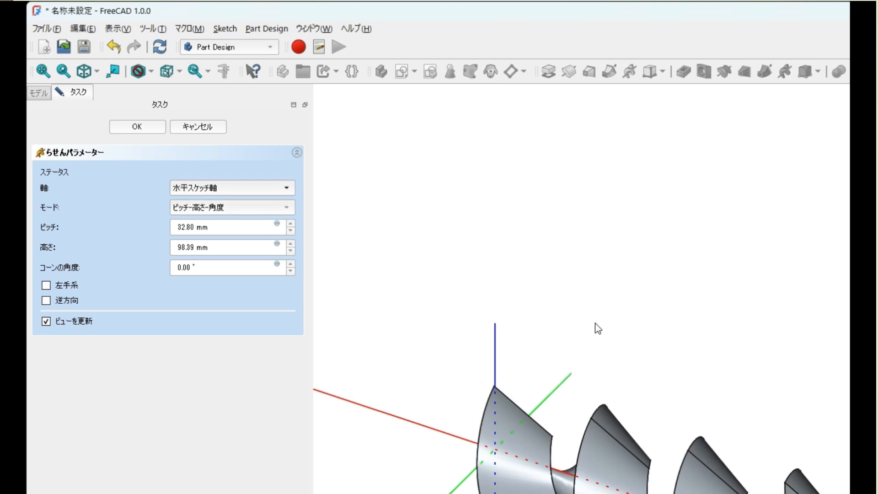
pyautogui.moveTo(659, 343); pyautogui.dragTo(627, 183, button='middle')
pyautogui.scroll(1, 627, 183)
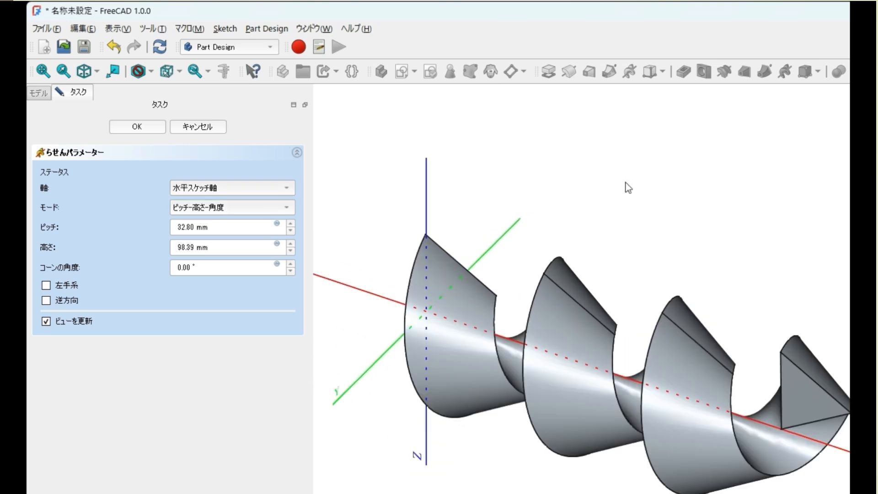
pyautogui.scroll(-3, 623, 185)
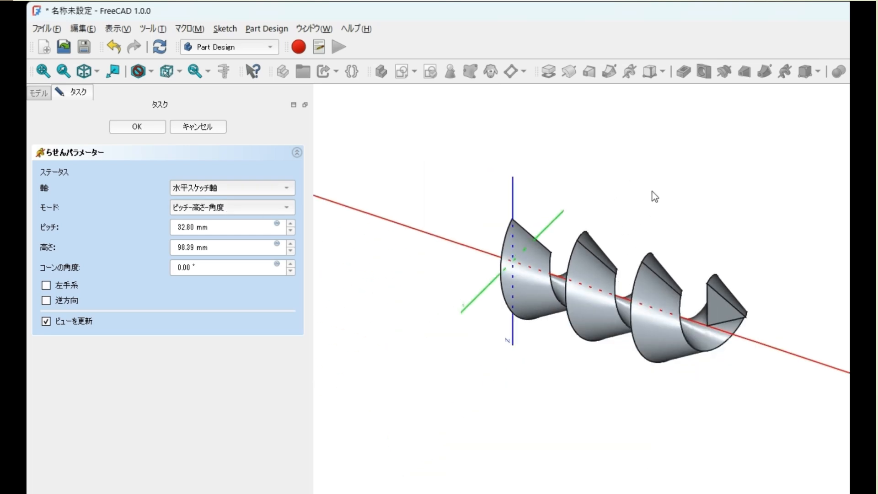
pyautogui.moveTo(652, 191); pyautogui.dragTo(604, 228, button='middle')
# Step: Preview the helix around the base Y axis and set its axis to the base Z axis
pyautogui.click(288, 190)
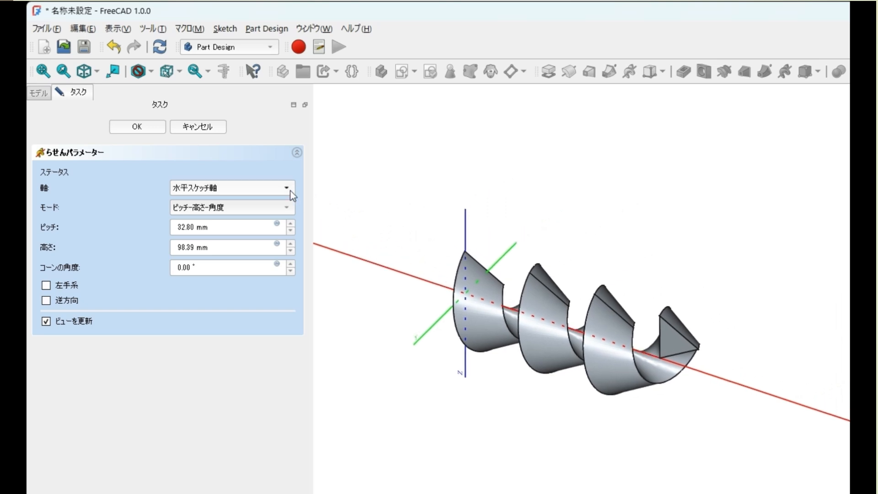
pyautogui.click(253, 206)
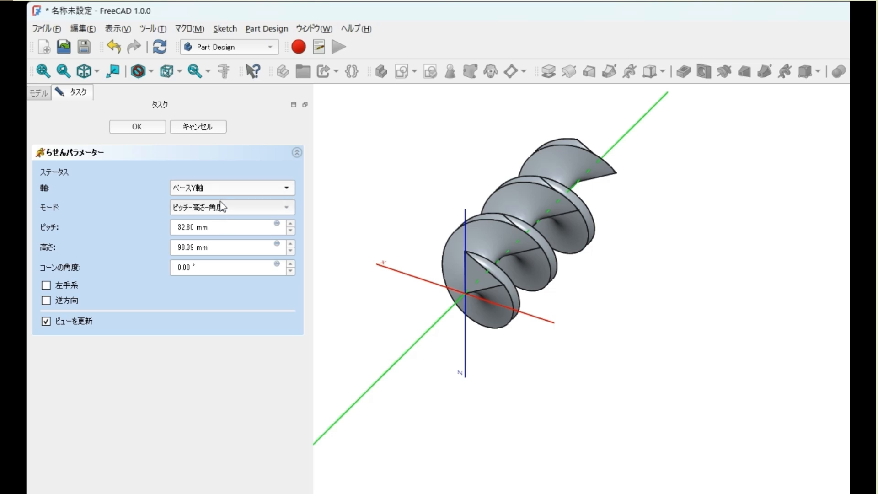
pyautogui.press('Down')
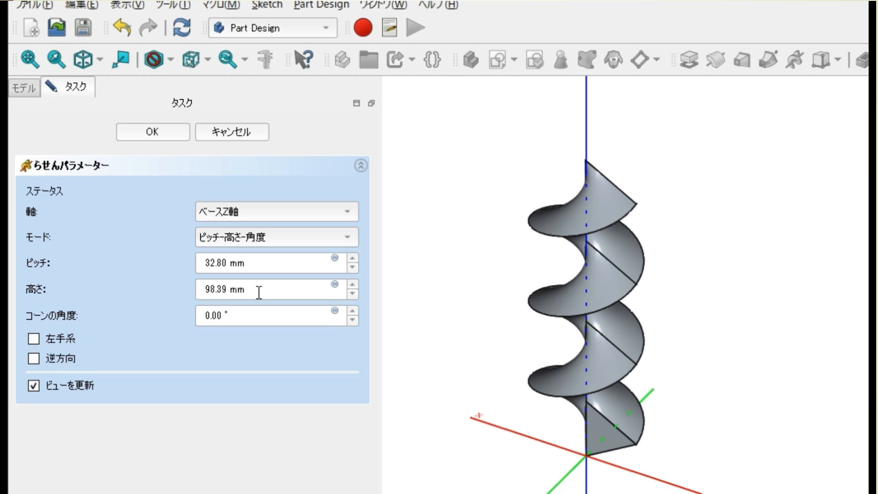
# Step: Try a helix height of 50 mm
pyautogui.moveTo(259, 293); pyautogui.dragTo(199, 286)
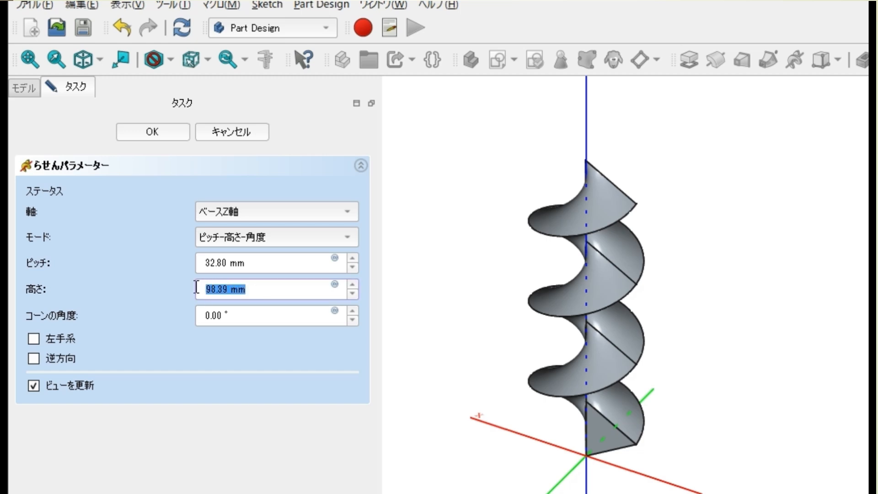
pyautogui.write('50')
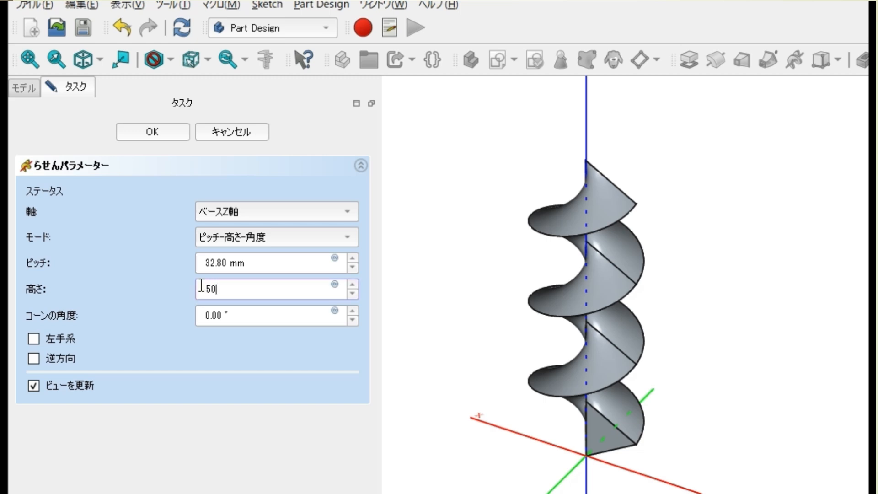
pyautogui.press('Tab')
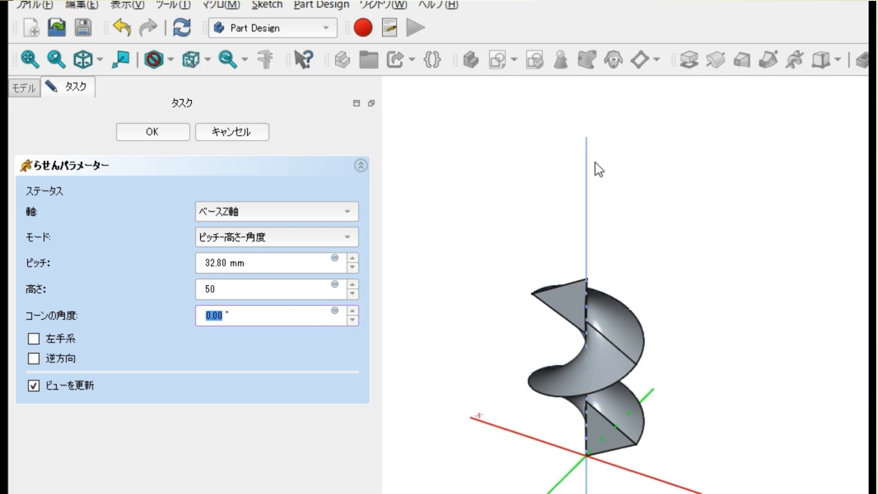
# Step: Set the helix height to 100 mm
pyautogui.click(258, 288)
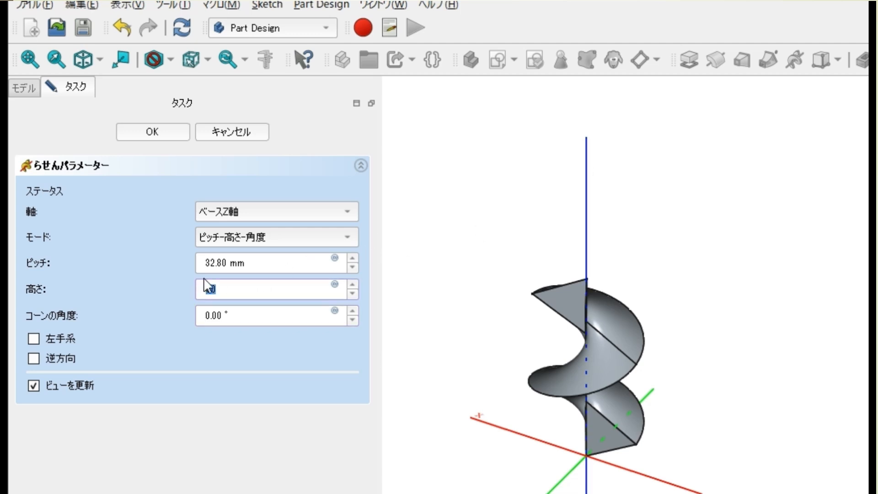
pyautogui.press('BackSpace')
pyautogui.press('Tab')
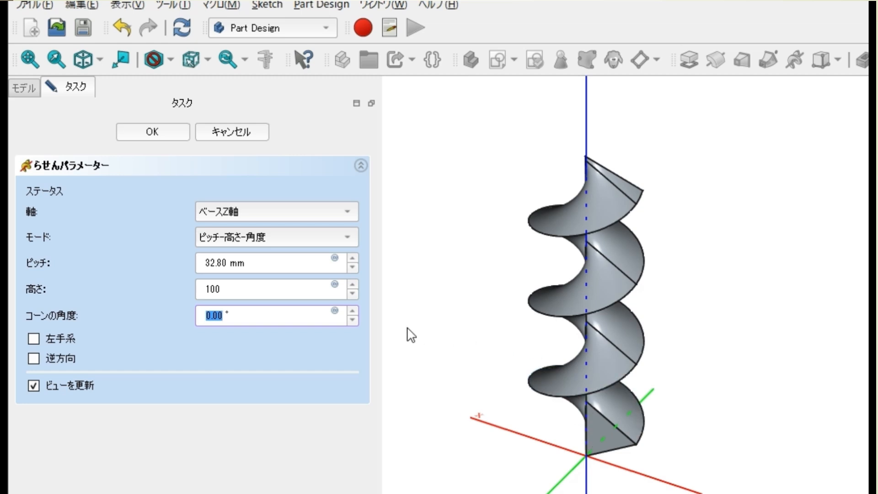
# Step: Reduce the helix pitch in 1 mm steps to 13.80 mm and switch the helix mode to Pitch-Turns-Angle
pyautogui.click(272, 270)
pyautogui.moveTo(272, 270); pyautogui.dragTo(199, 264)
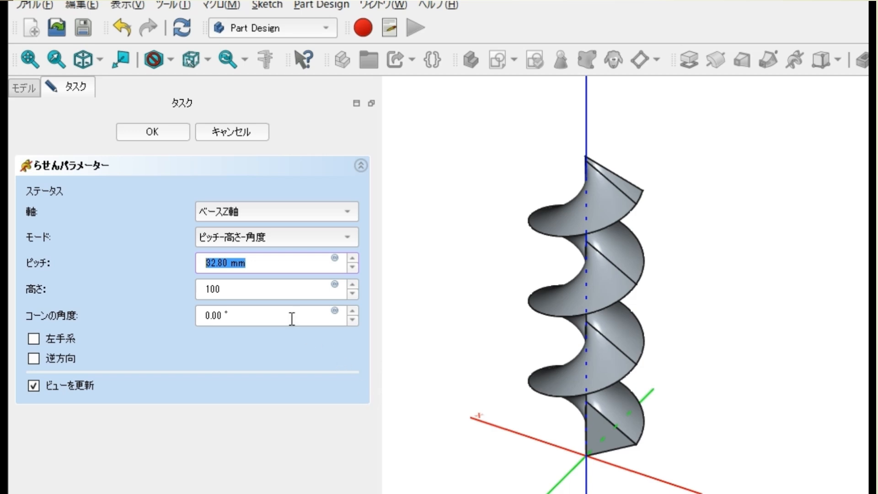
pyautogui.click(353, 267)
pyautogui.click(352, 267)
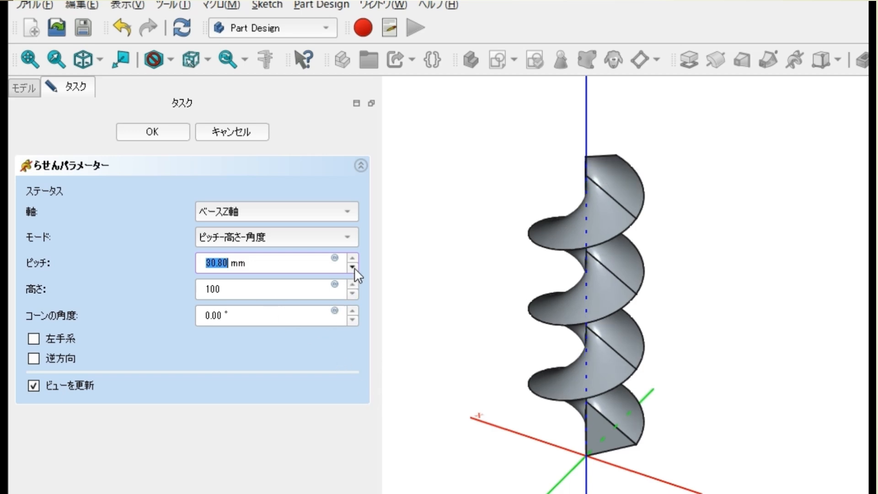
pyautogui.click(353, 267)
pyautogui.click(353, 268)
pyautogui.click(355, 267)
pyautogui.click(355, 268)
pyautogui.click(355, 268)
pyautogui.click(355, 267)
pyautogui.click(355, 268)
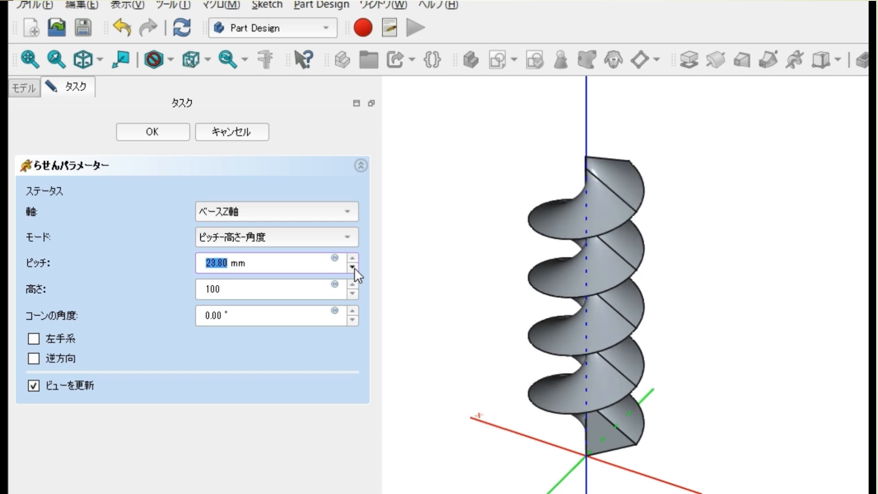
pyautogui.click(355, 267)
pyautogui.click(353, 267)
pyautogui.click(353, 267)
pyautogui.click(353, 267)
pyautogui.click(353, 267)
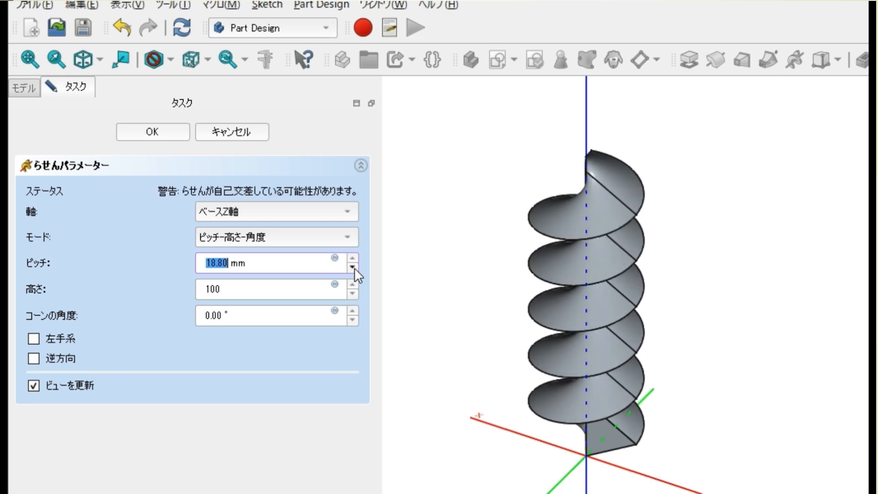
pyautogui.click(353, 267)
pyautogui.click(353, 267)
pyautogui.click(353, 267)
pyautogui.click(353, 267)
pyautogui.click(353, 267)
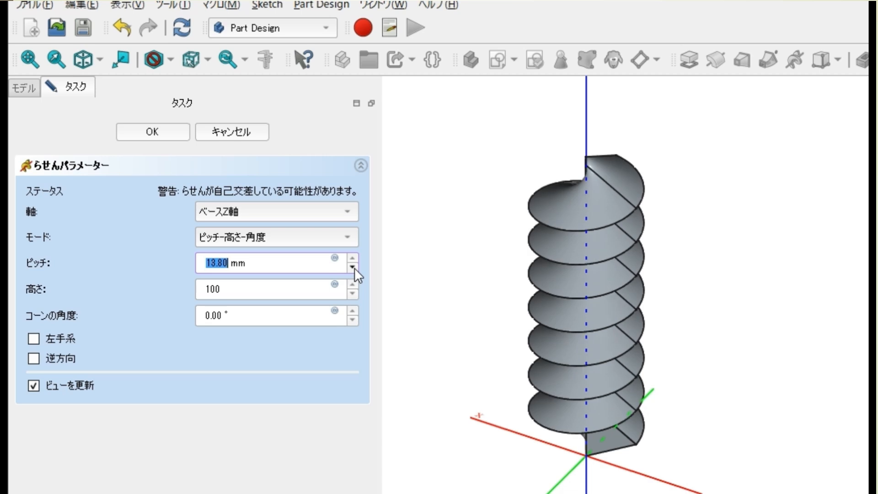
pyautogui.click(298, 257)
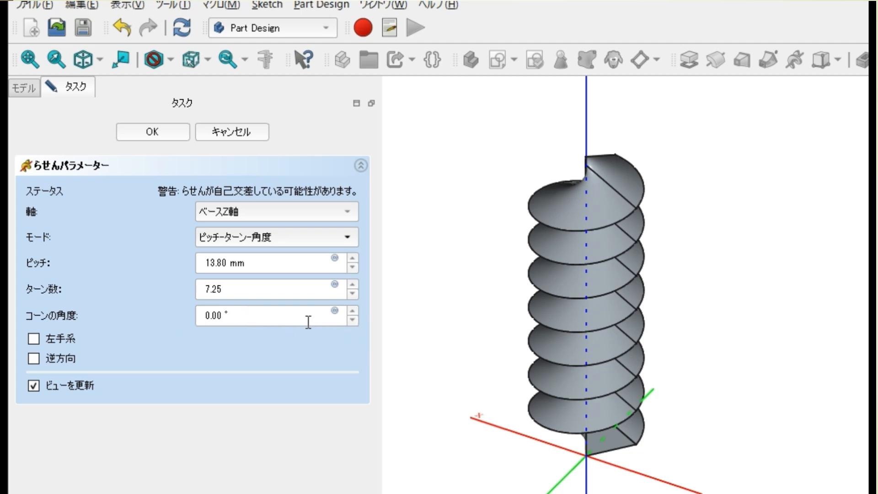
# Step: Set the helix cone angle to 5°
pyautogui.moveTo(308, 315); pyautogui.dragTo(188, 317)
pyautogui.write('5')
pyautogui.click(254, 336)
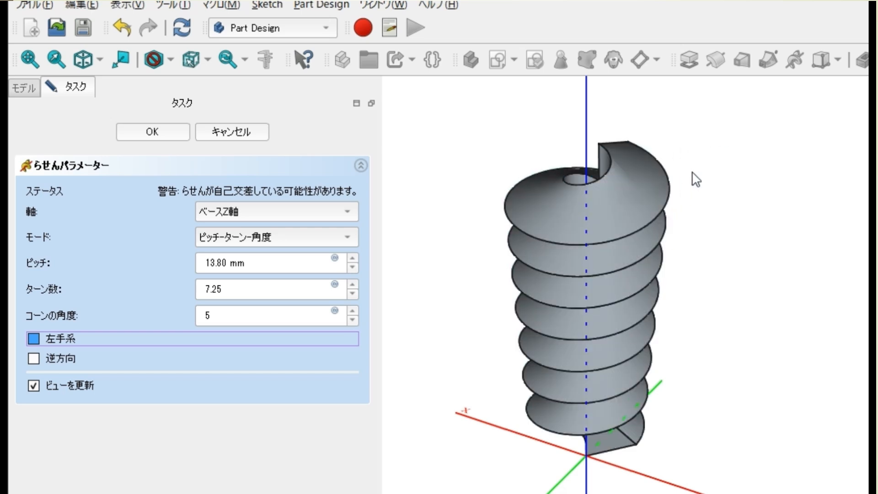
# Step: Increase the helix cone angle in 1° steps to 16°
pyautogui.click(353, 311)
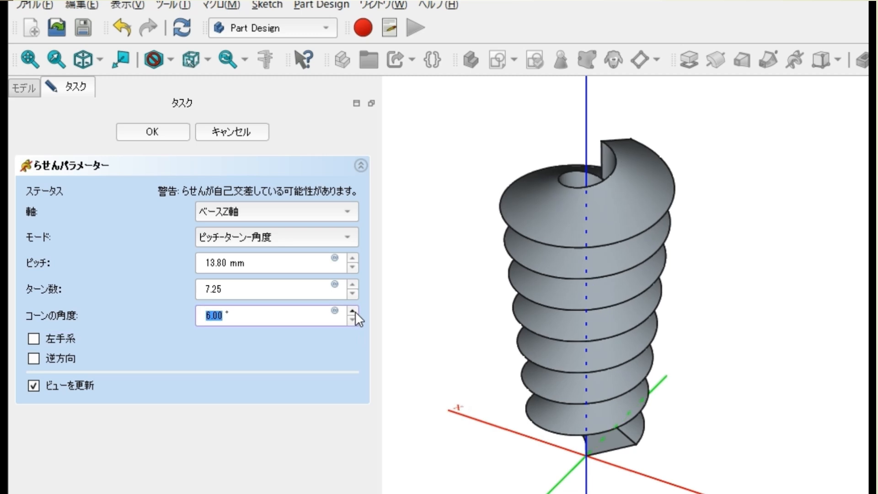
pyautogui.click(355, 311)
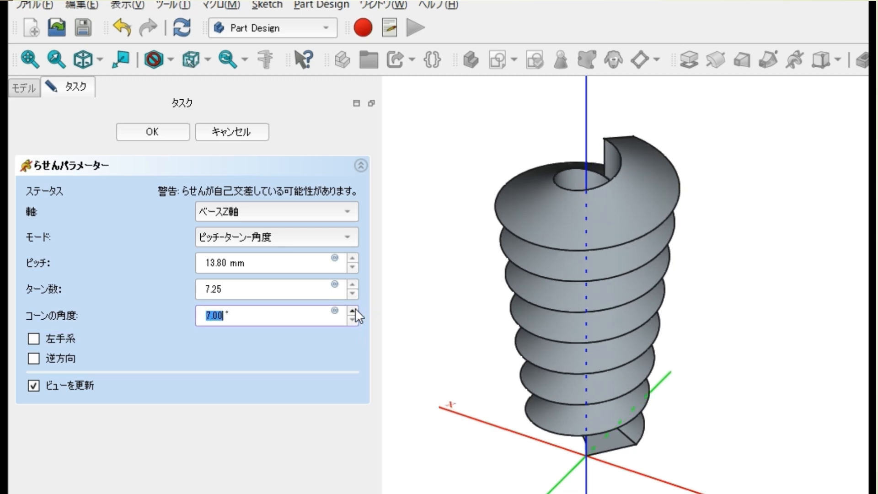
pyautogui.click(355, 310)
pyautogui.click(355, 310)
pyautogui.click(355, 310)
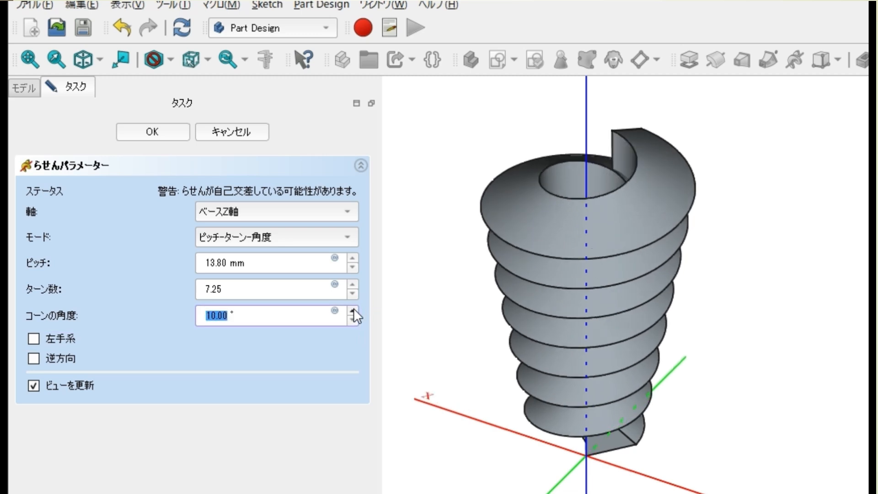
pyautogui.click(355, 310)
pyautogui.click(354, 310)
pyautogui.click(355, 310)
pyautogui.click(355, 310)
pyautogui.click(355, 310)
pyautogui.click(355, 310)
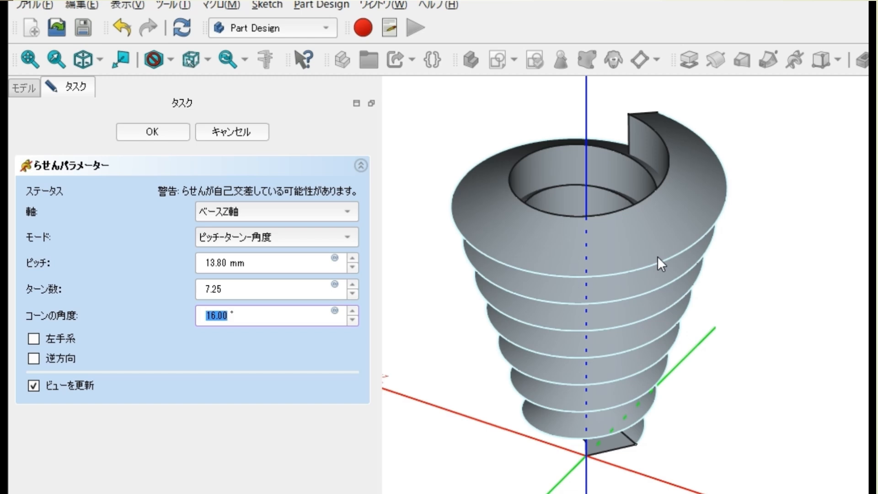
# Step: Try the left-handed and reversed options on the helix, then turn both off again
pyautogui.click(56, 338)
pyautogui.click(56, 338)
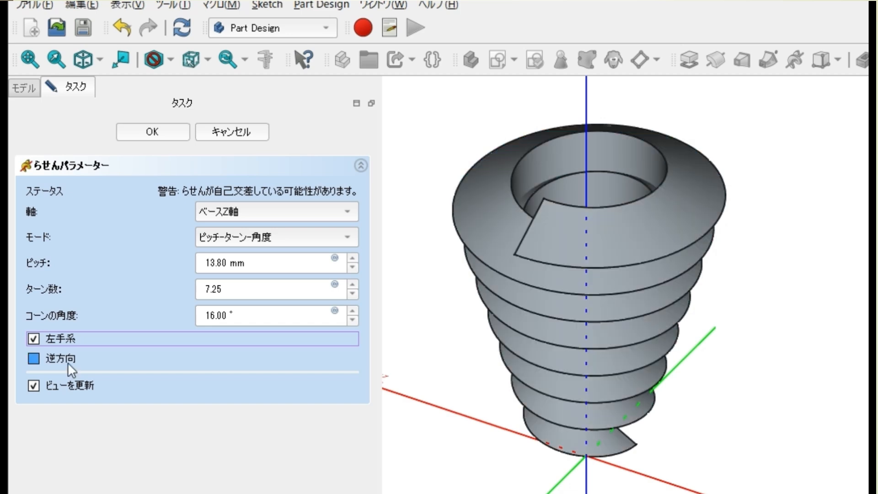
pyautogui.click(67, 362)
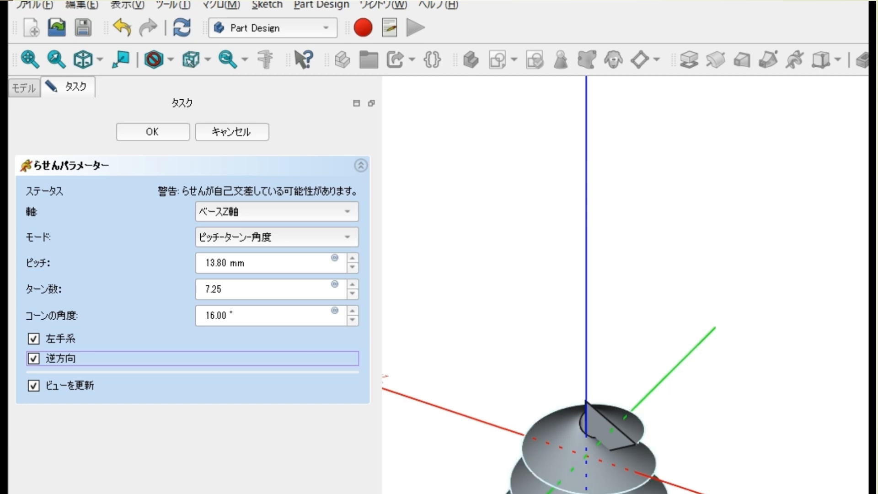
pyautogui.moveTo(819, 455); pyautogui.dragTo(829, 344, button='middle')
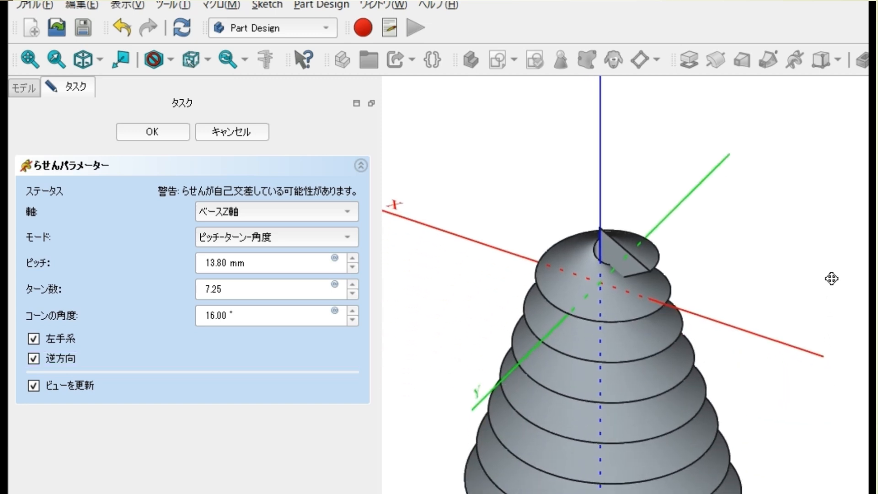
pyautogui.click(34, 358)
pyautogui.press('space')
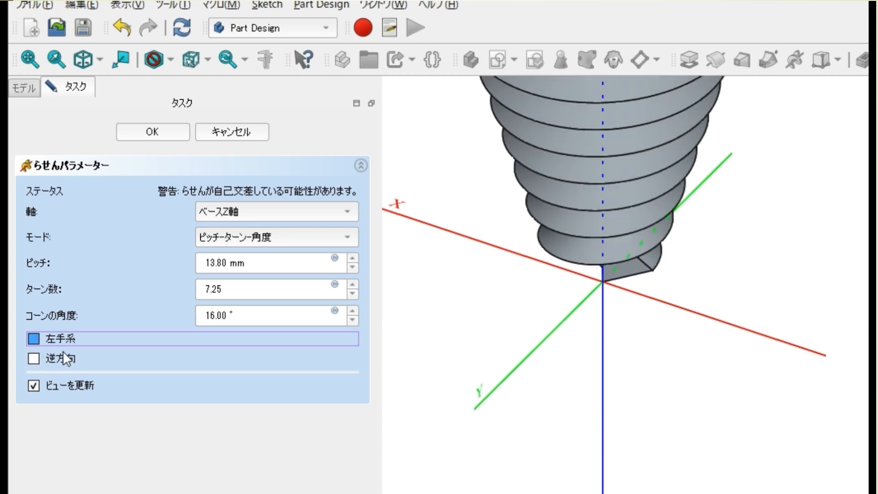
pyautogui.moveTo(866, 405); pyautogui.dragTo(877, 493, button='middle')
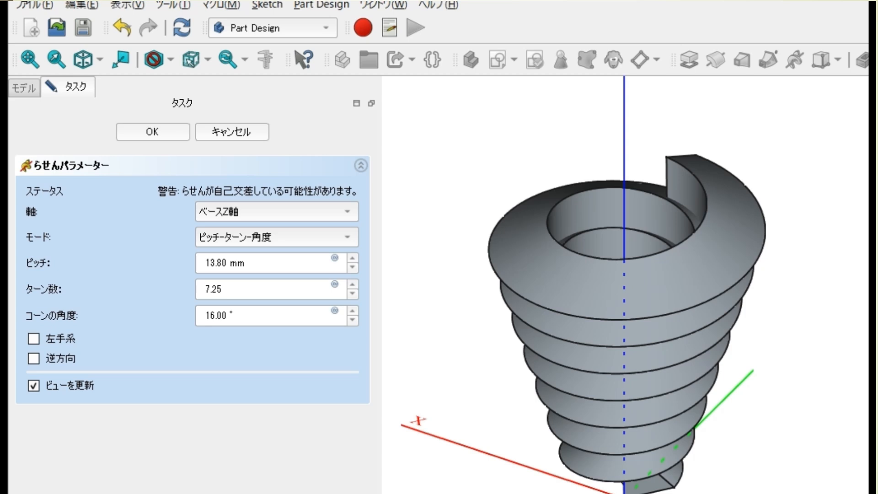
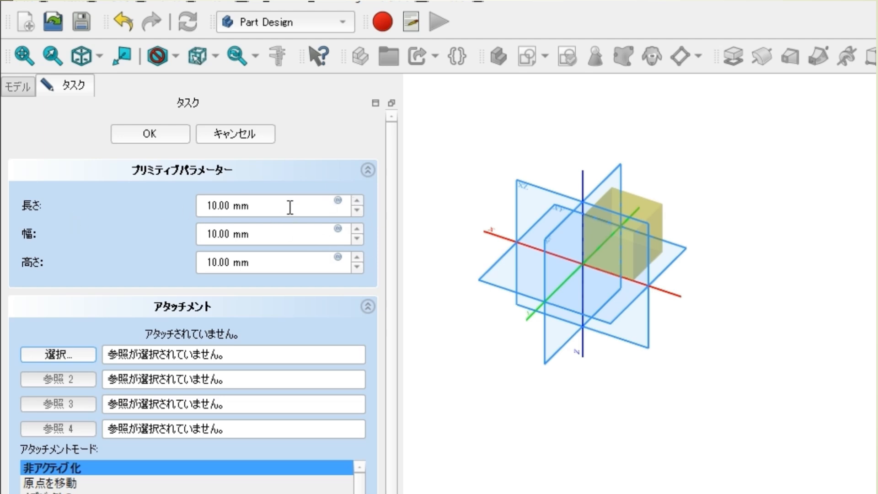
# Step: Set the additive box's length to 15 mm and its width to 11 mm
pyautogui.click(295, 204)
pyautogui.scroll(5, 298, 203)
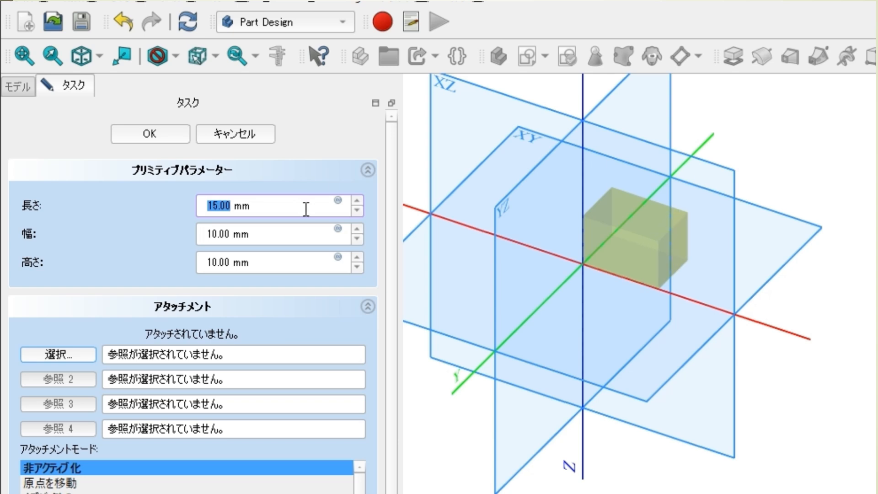
pyautogui.scroll(2, 307, 208)
pyautogui.scroll(-2, 308, 211)
pyautogui.click(298, 233)
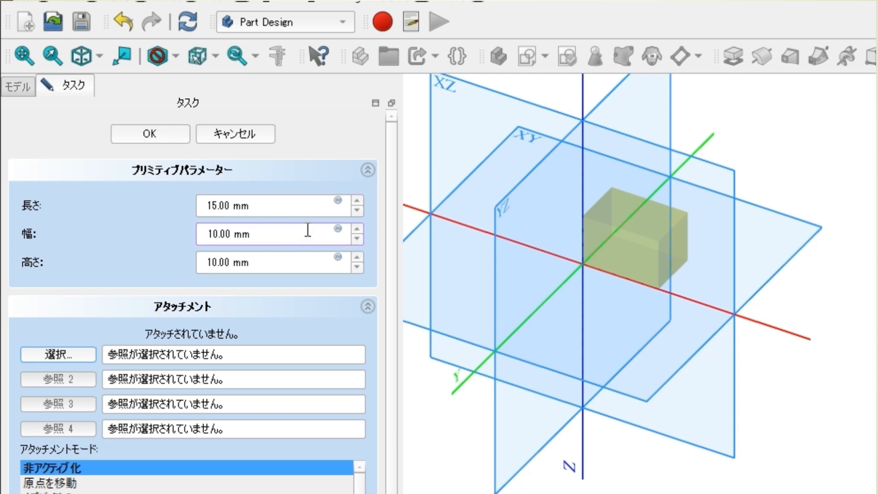
pyautogui.scroll(-2, 308, 234)
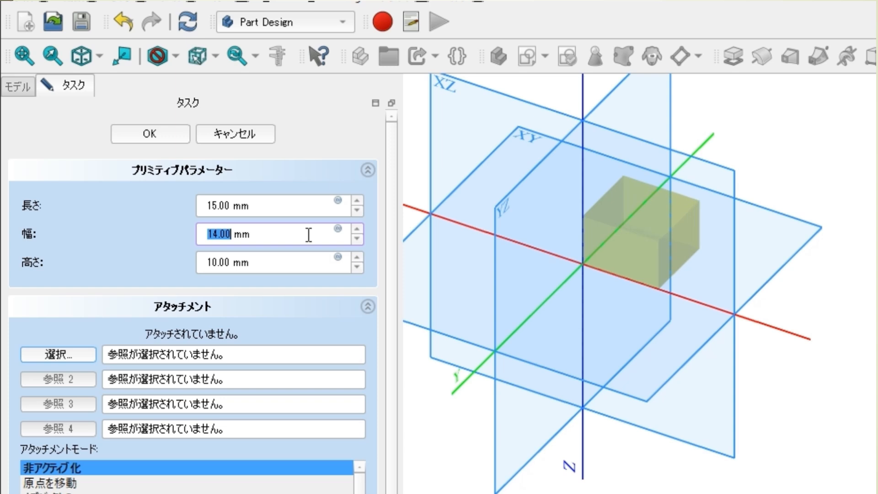
pyautogui.scroll(3, 309, 238)
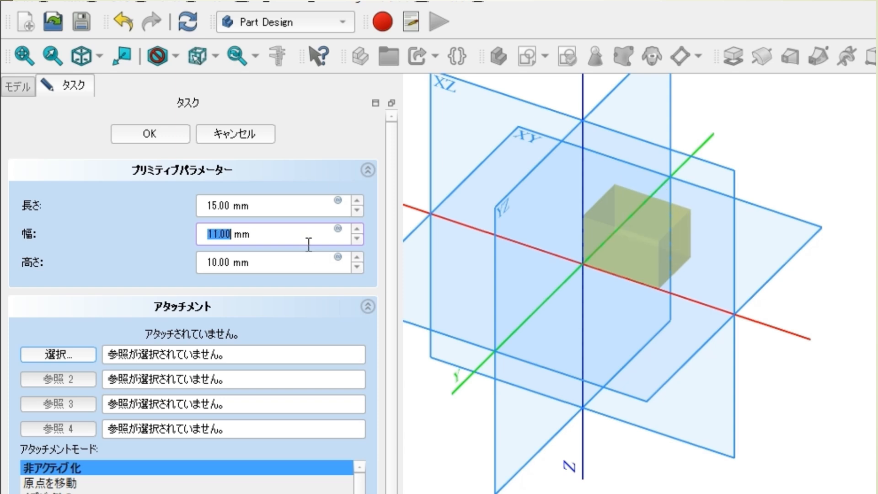
# Step: Set the additive box's height to 12 mm and create the box
pyautogui.click(302, 264)
pyautogui.scroll(1, 305, 263)
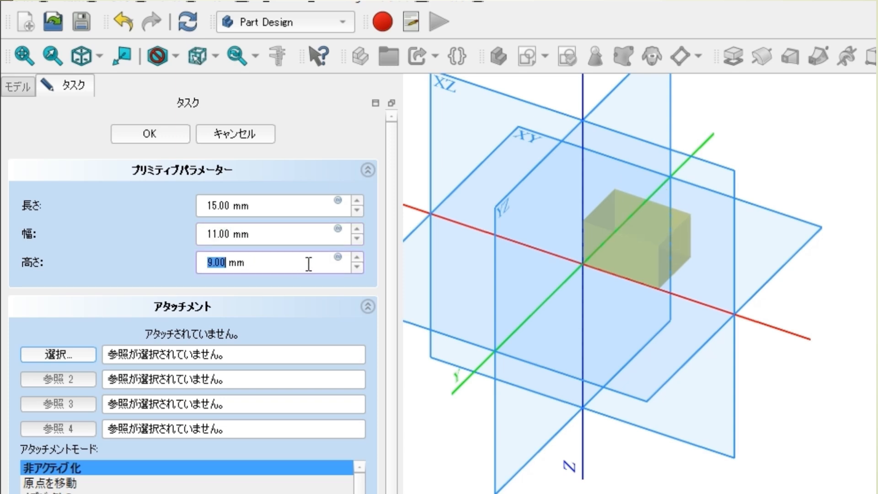
pyautogui.scroll(1, 307, 261)
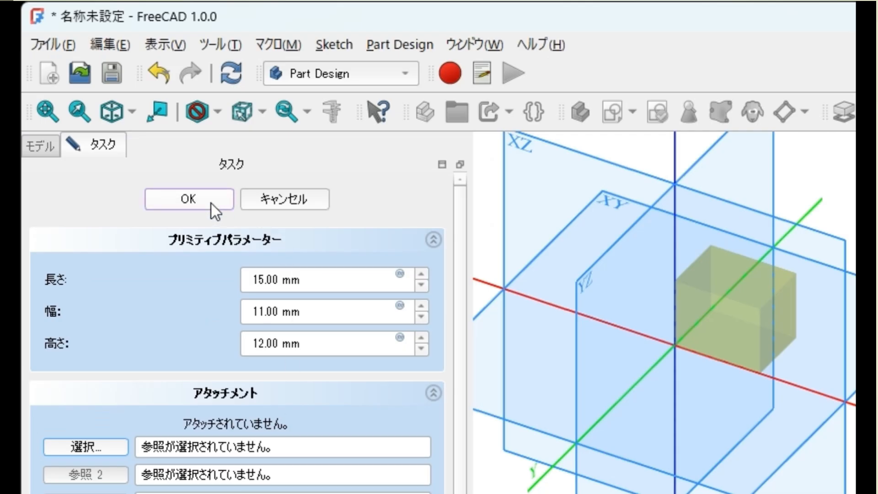
pyautogui.click(130, 109)
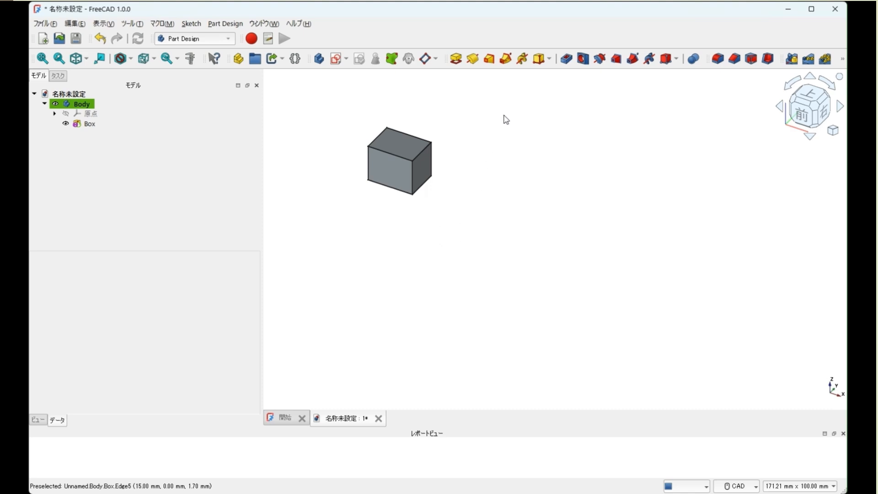
# Step: Start an additive cylinder in the same body and set its radius to 7 mm
pyautogui.click(549, 59)
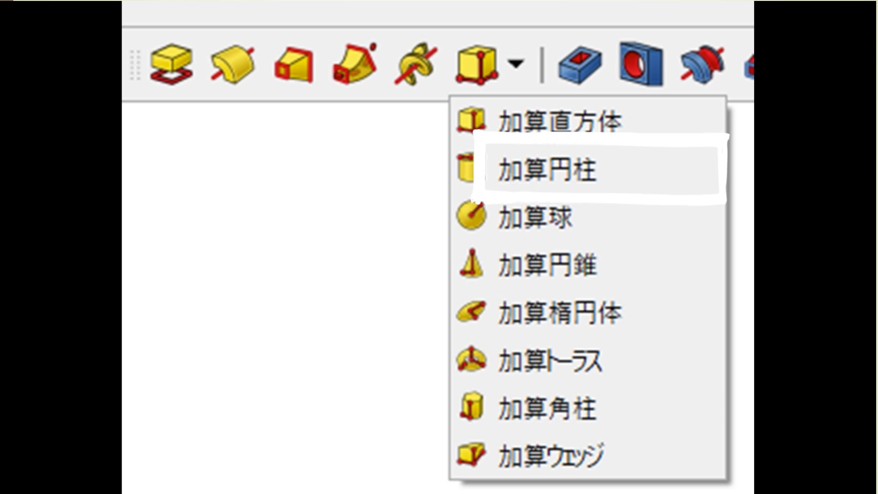
pyautogui.click(548, 170)
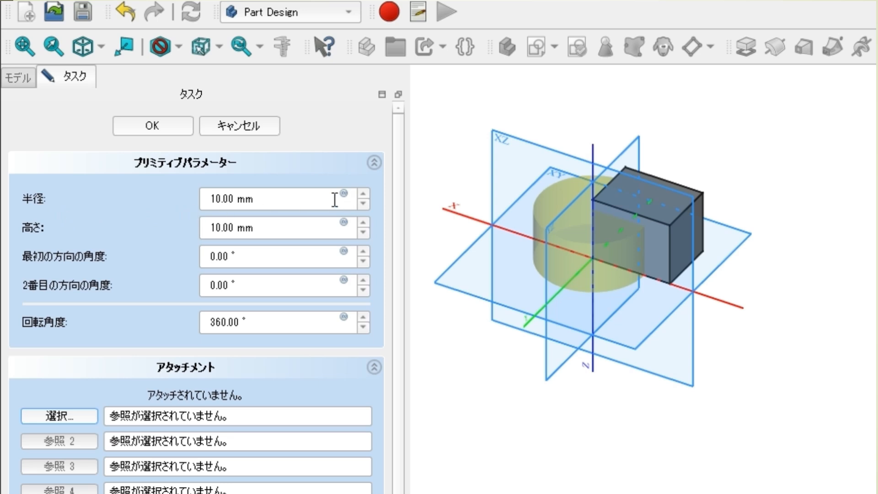
pyautogui.click(307, 198)
pyautogui.scroll(-1, 305, 200)
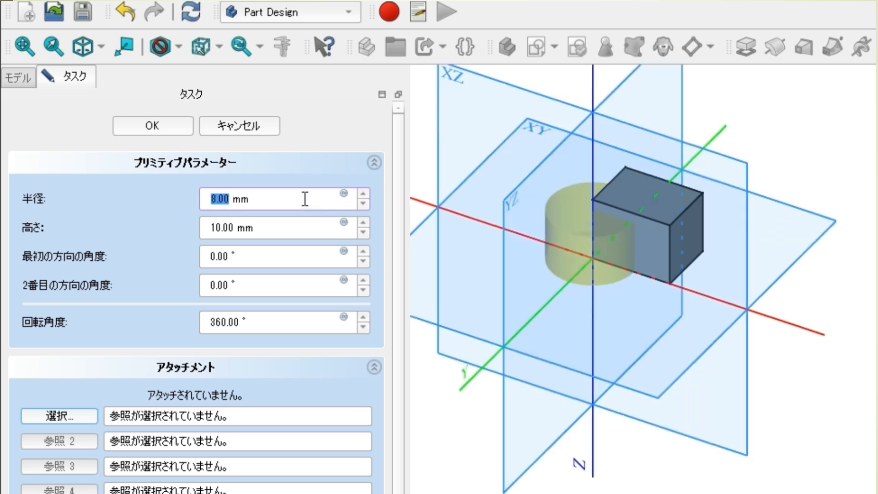
pyautogui.scroll(-1, 305, 202)
pyautogui.scroll(-1, 304, 207)
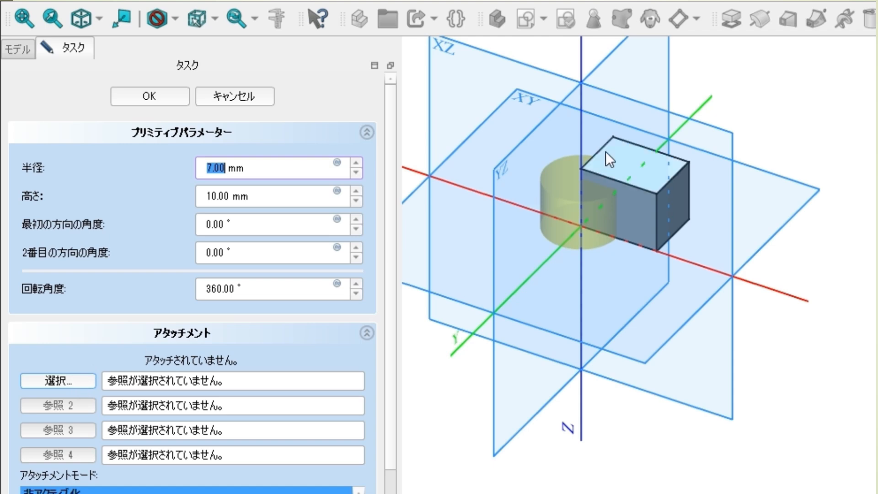
# Step: Attach the cylinder to the box's top face and set its X attachment offset to 9 mm
pyautogui.click(625, 159)
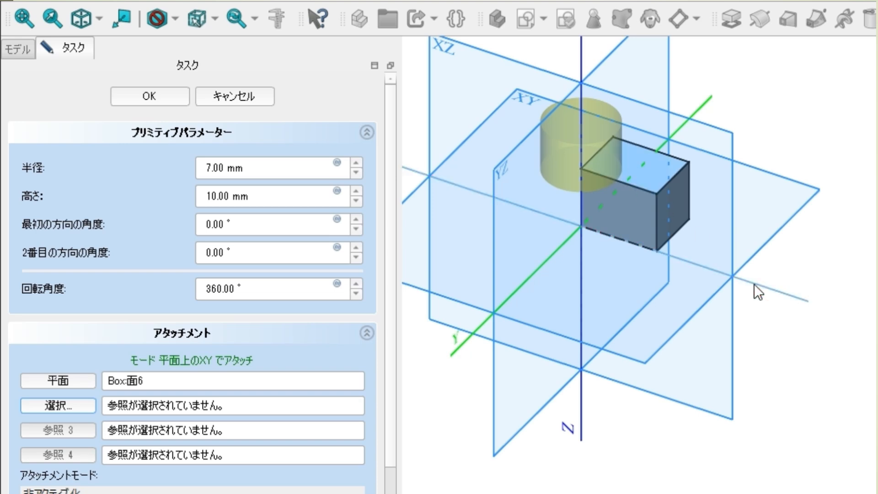
pyautogui.moveTo(806, 314); pyautogui.dragTo(819, 425, button='middle')
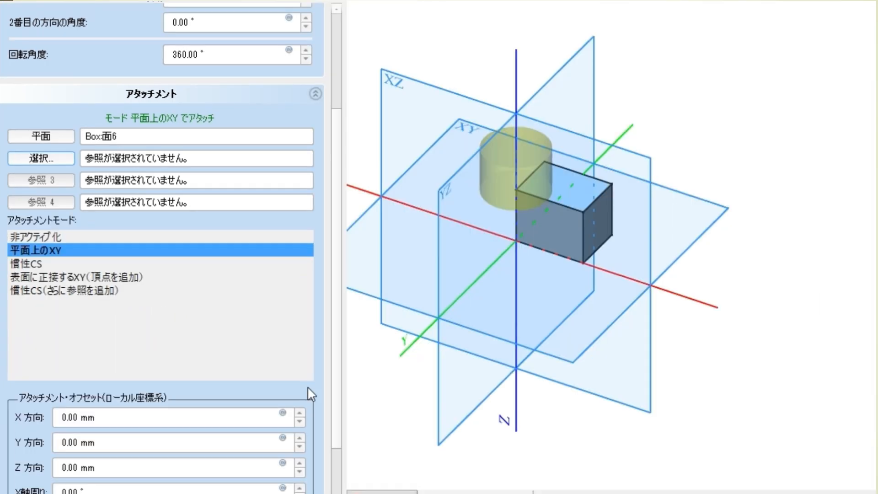
pyautogui.scroll(-4, 312, 389)
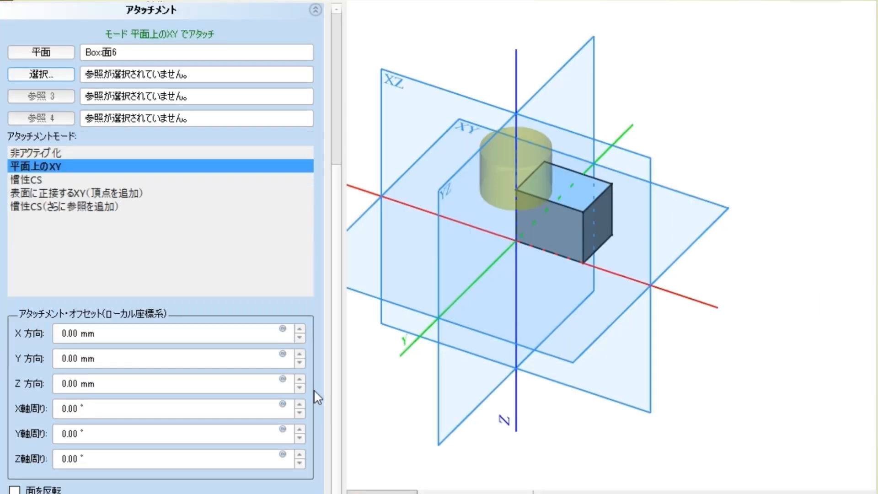
pyautogui.click(204, 335)
pyautogui.scroll(-1, 238, 333)
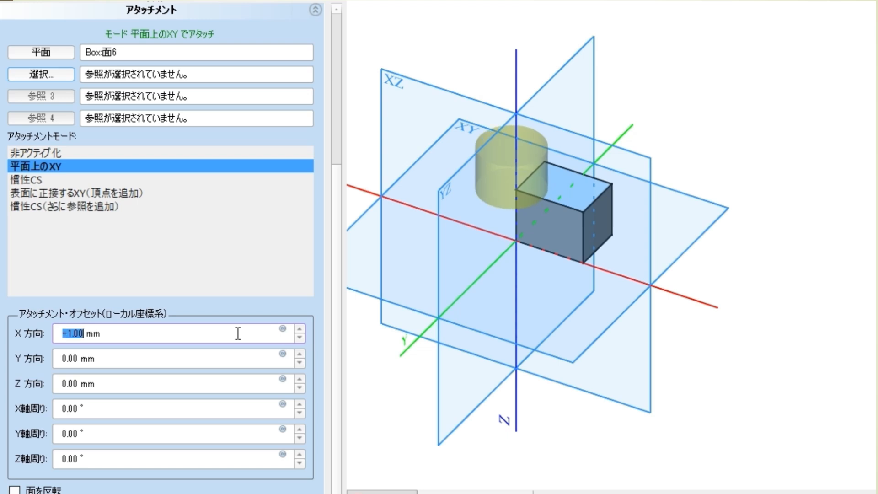
pyautogui.scroll(10, 238, 333)
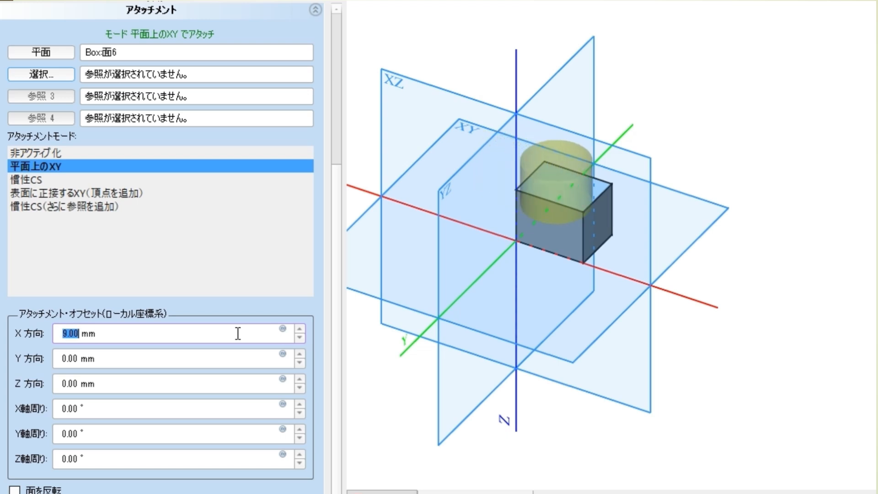
# Step: Lower the cylinder along its Z attachment offset so it sinks partly into the box, and create it
pyautogui.click(218, 383)
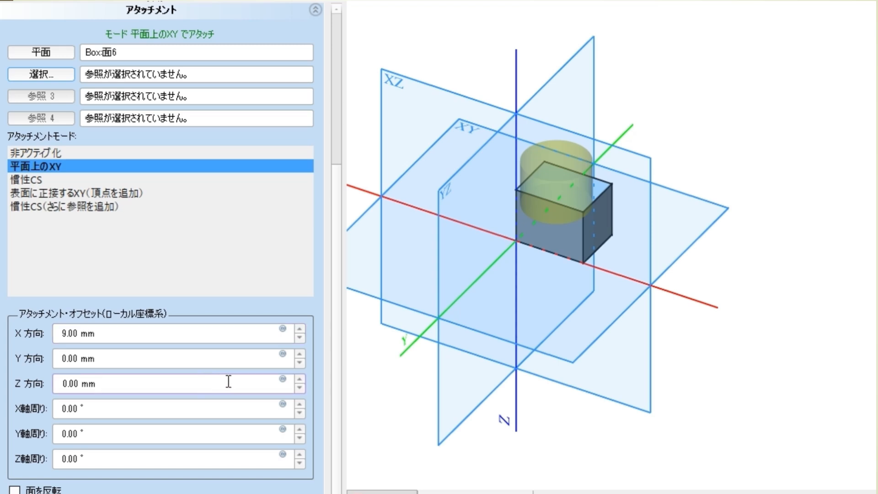
pyautogui.scroll(2, 226, 381)
pyautogui.scroll(6, 225, 380)
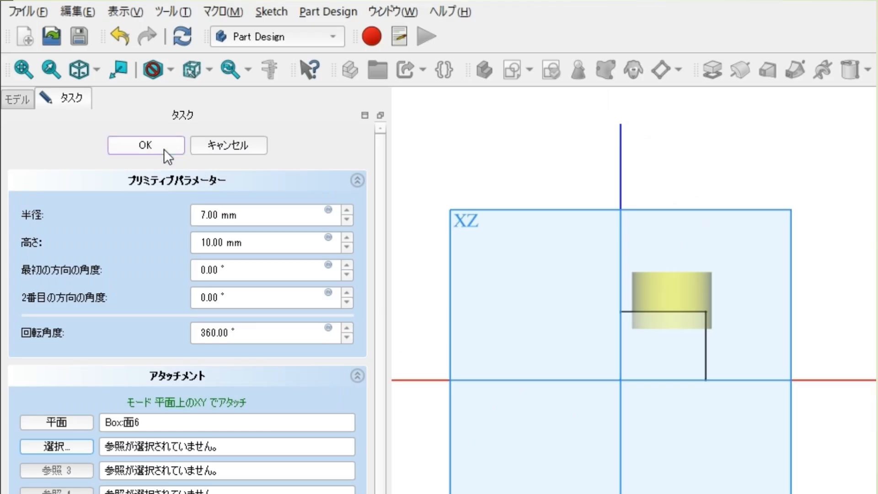
pyautogui.click(164, 149)
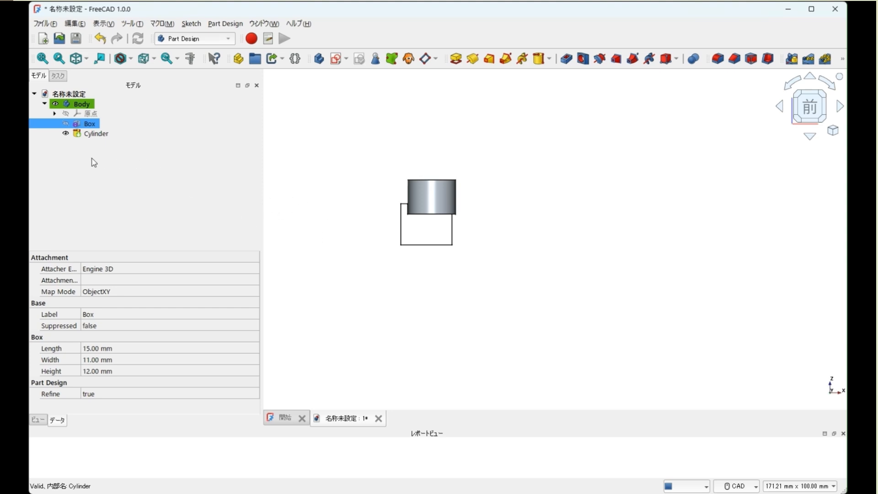
# Step: Set the additive torus's radius 1 to 6 mm and radius 2 to 1 mm
pyautogui.click(75, 59)
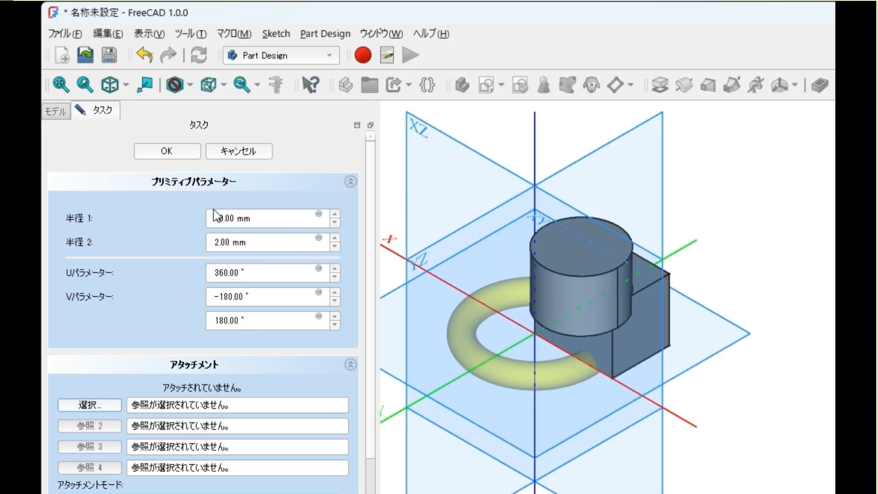
pyautogui.click(277, 218)
pyautogui.scroll(-4, 278, 218)
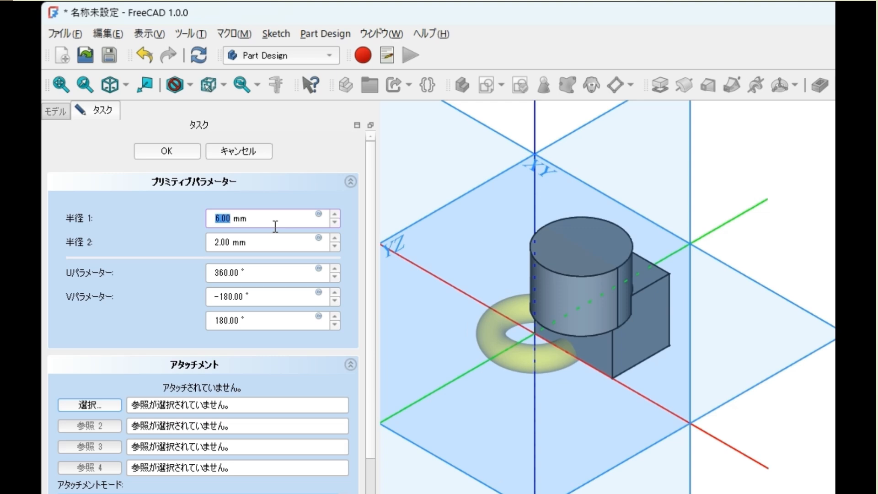
pyautogui.scroll(-1, 265, 242)
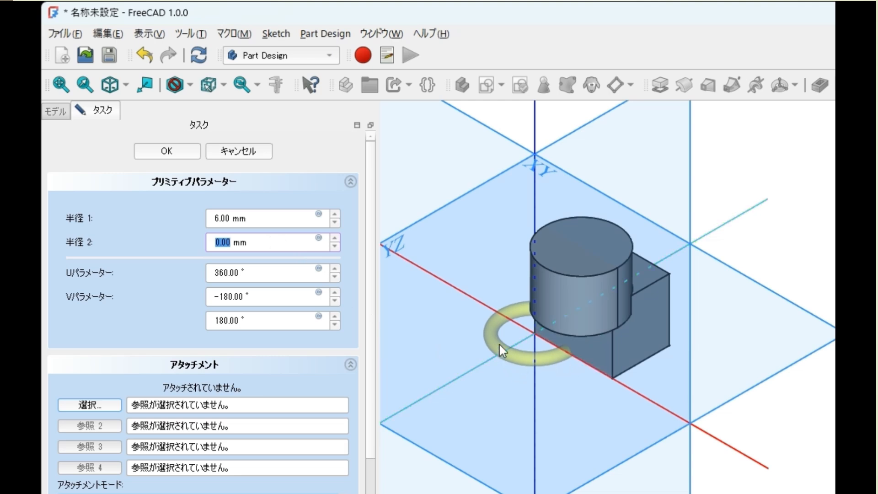
# Step: Set the torus's U parameter to 270°
pyautogui.click(285, 274)
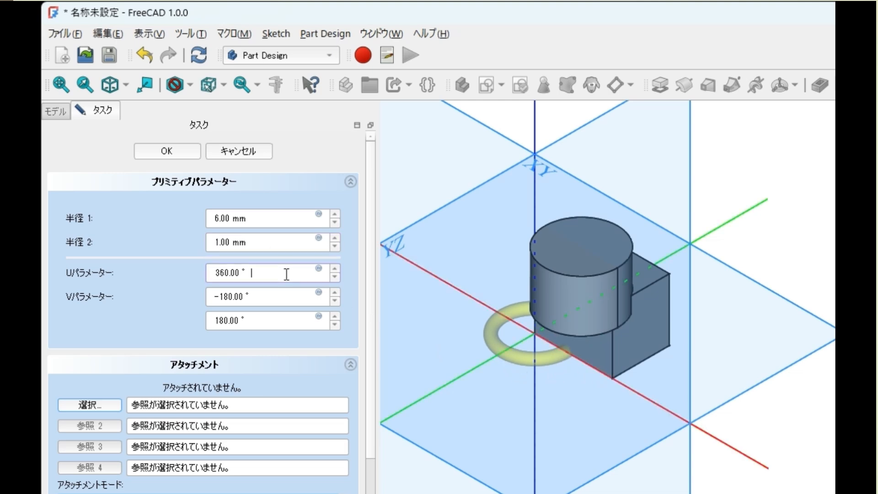
pyautogui.doubleClick(231, 272)
pyautogui.write('270')
pyautogui.press('Tab')
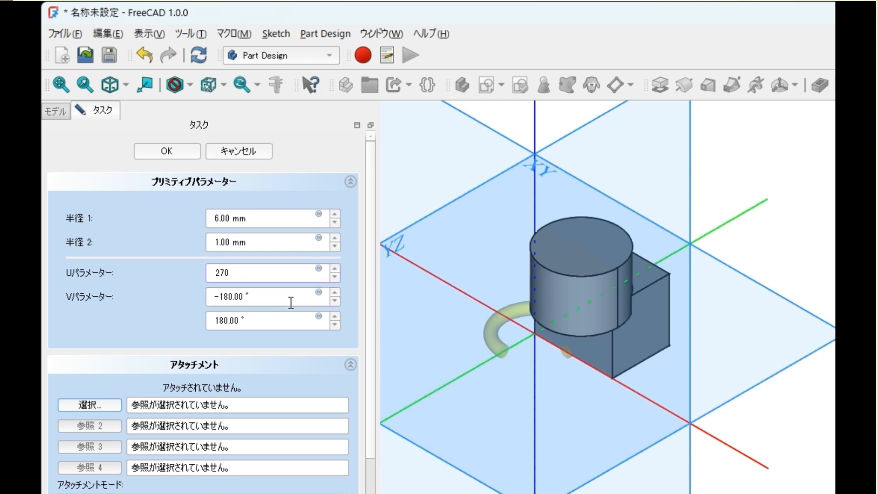
# Step: Set the additive torus's V parameter range to −150° through 150°
pyautogui.moveTo(570, 421); pyautogui.dragTo(645, 364, button='middle')
pyautogui.scroll(5, 643, 367)
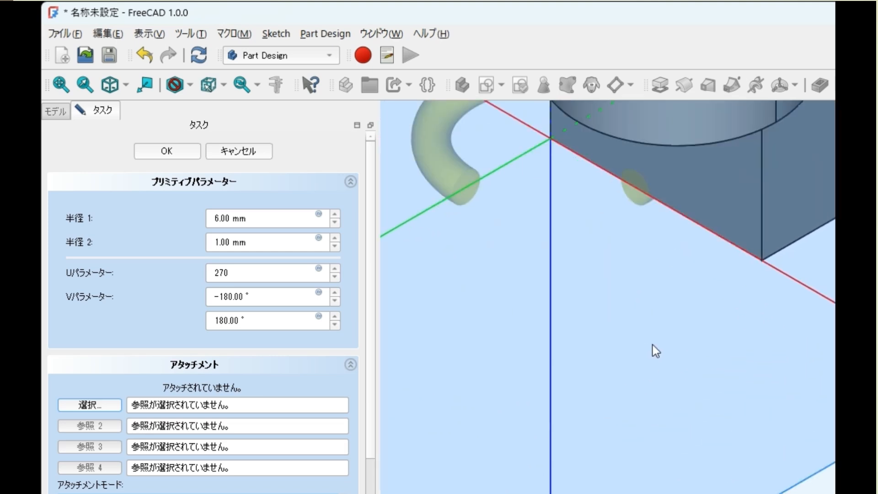
pyautogui.moveTo(670, 435); pyautogui.dragTo(690, 493, button='middle')
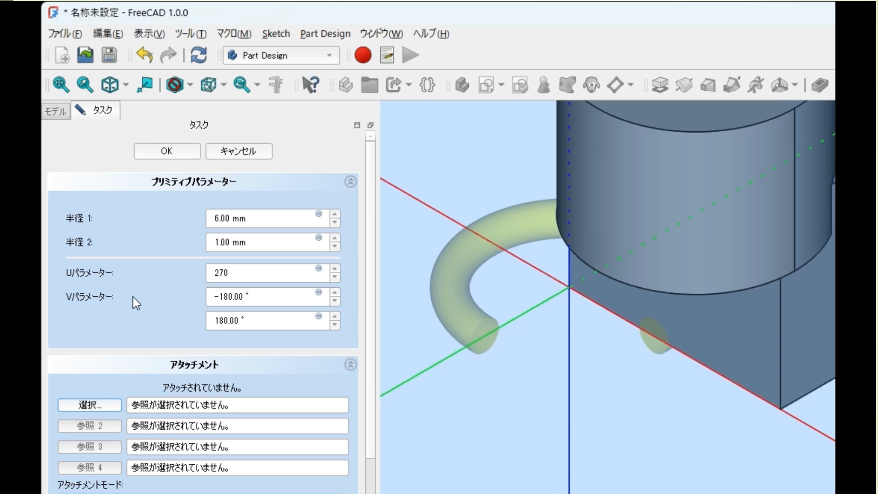
pyautogui.click(277, 300)
pyautogui.moveTo(278, 300); pyautogui.dragTo(204, 297)
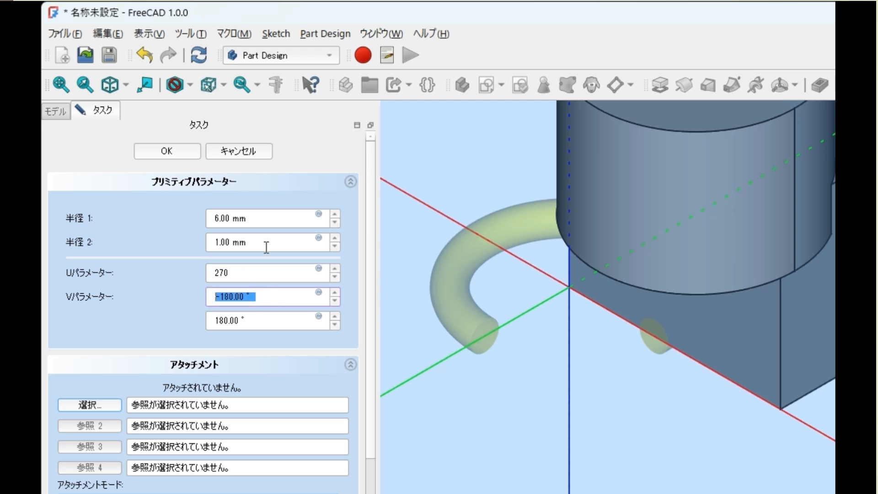
pyautogui.write('-150')
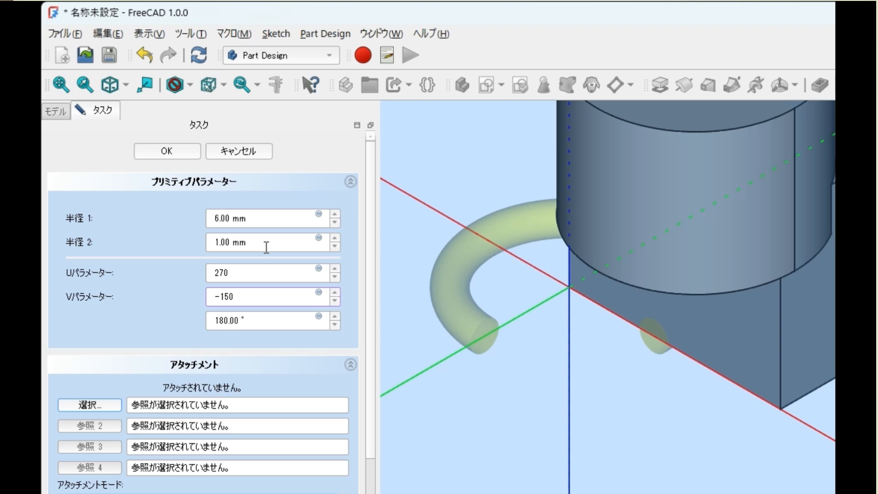
pyautogui.press('Tab')
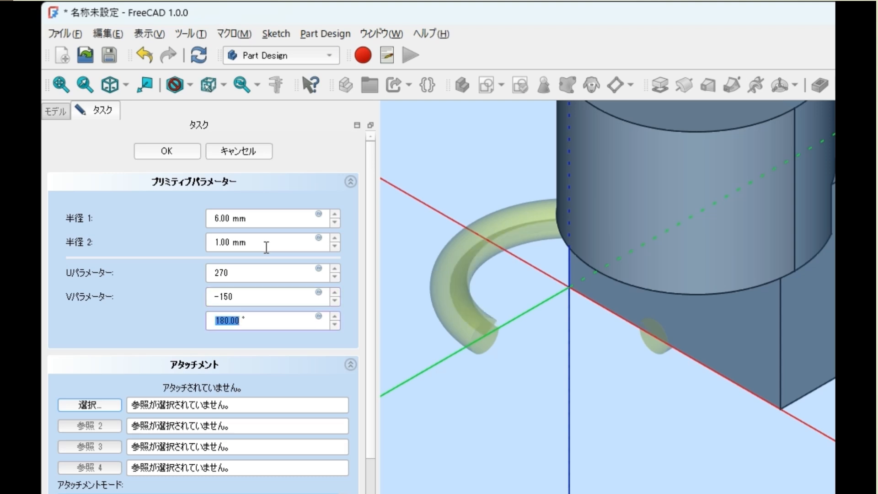
pyautogui.write('150')
pyautogui.click(278, 299)
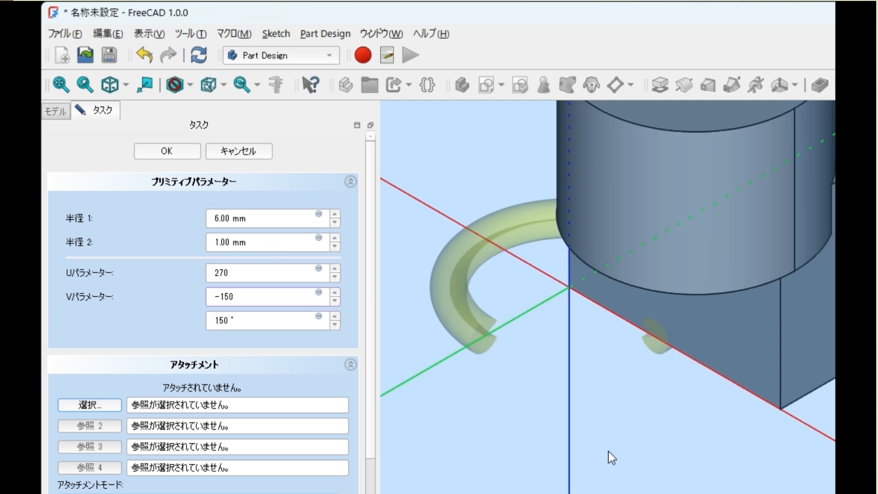
# Step: Attach the torus to the cylinder's top face
pyautogui.moveTo(608, 451); pyautogui.dragTo(634, 465, button='middle')
pyautogui.scroll(4, 635, 465)
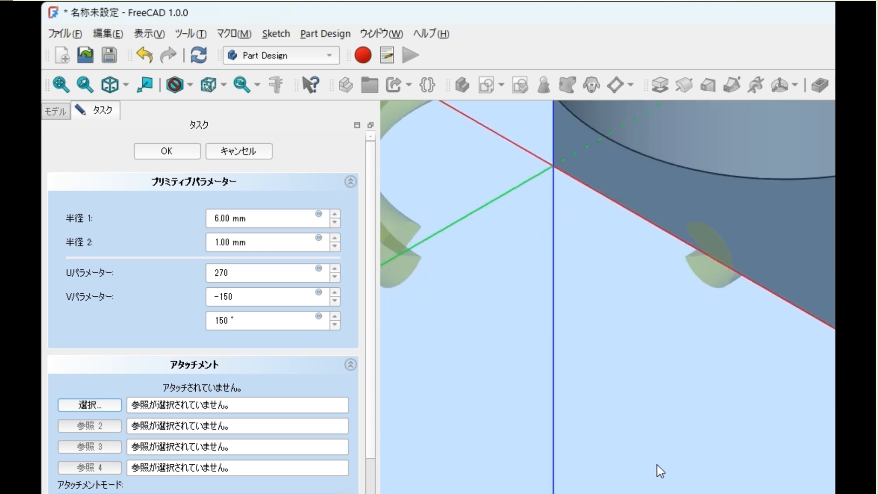
pyautogui.scroll(-5, 723, 457)
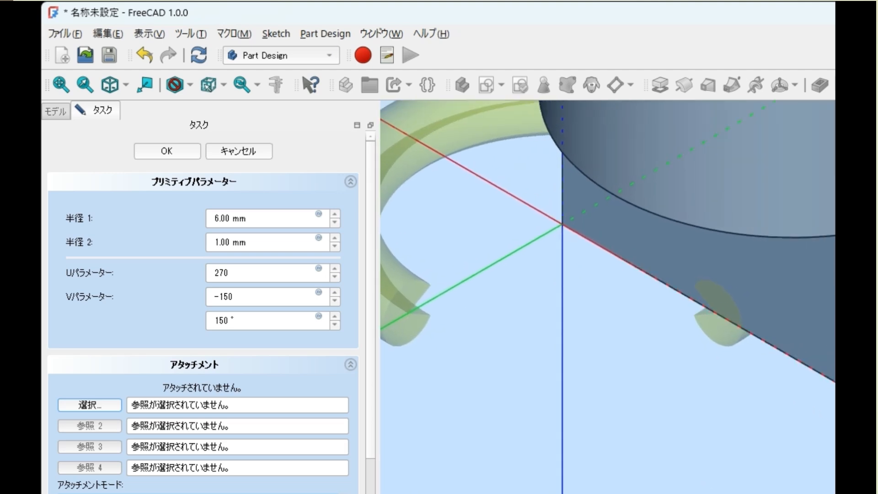
pyautogui.scroll(-4, 789, 457)
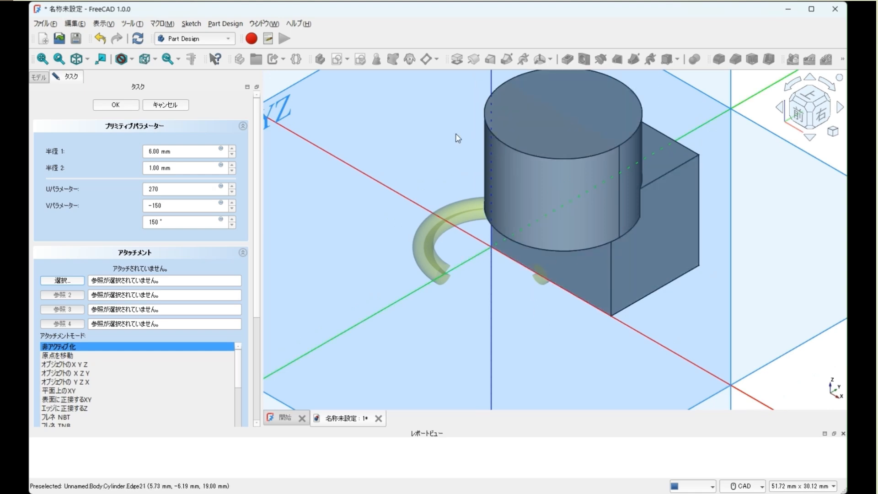
pyautogui.click(539, 136)
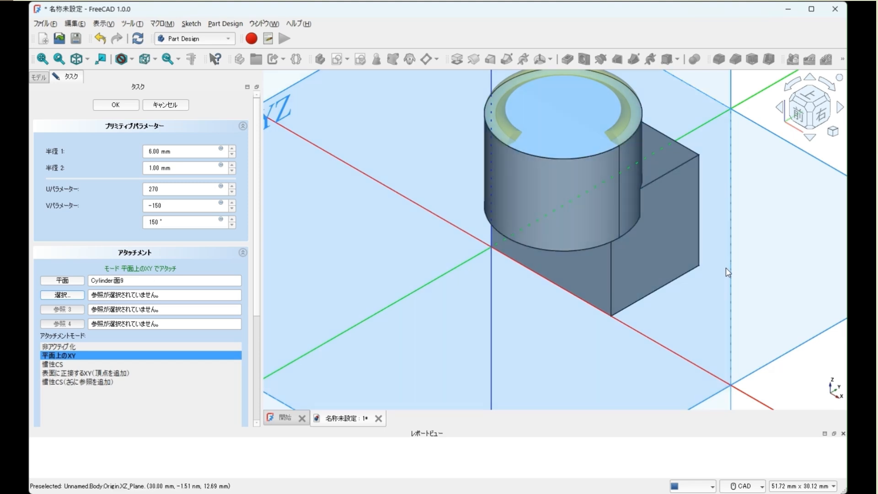
# Step: Raise the torus 1 mm along its Z attachment offset
pyautogui.moveTo(727, 272); pyautogui.dragTo(589, 337, button='middle')
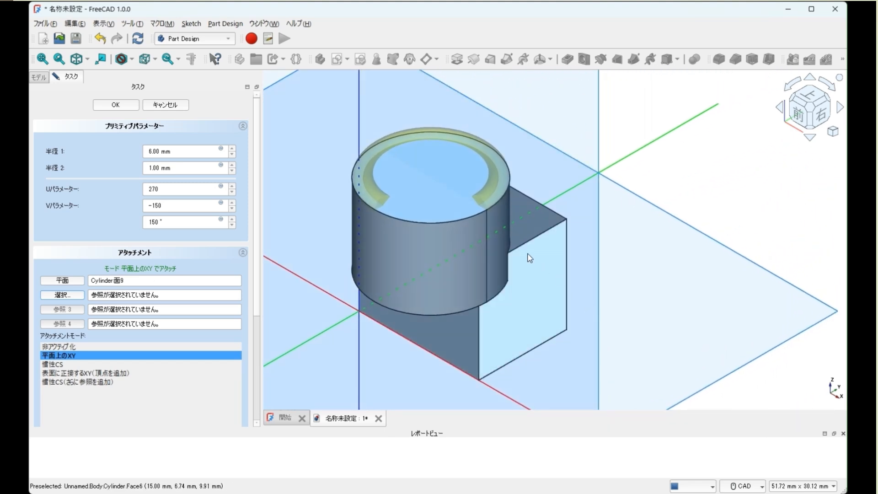
pyautogui.click(795, 118)
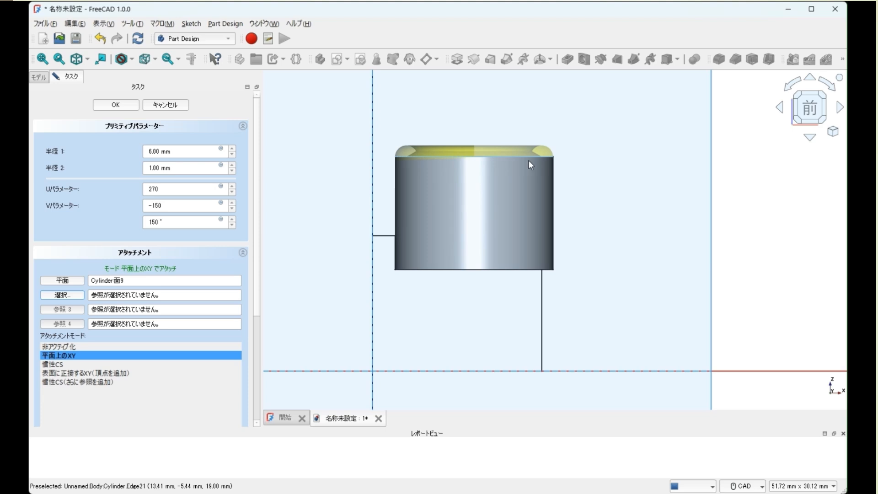
pyautogui.scroll(-5, 306, 356)
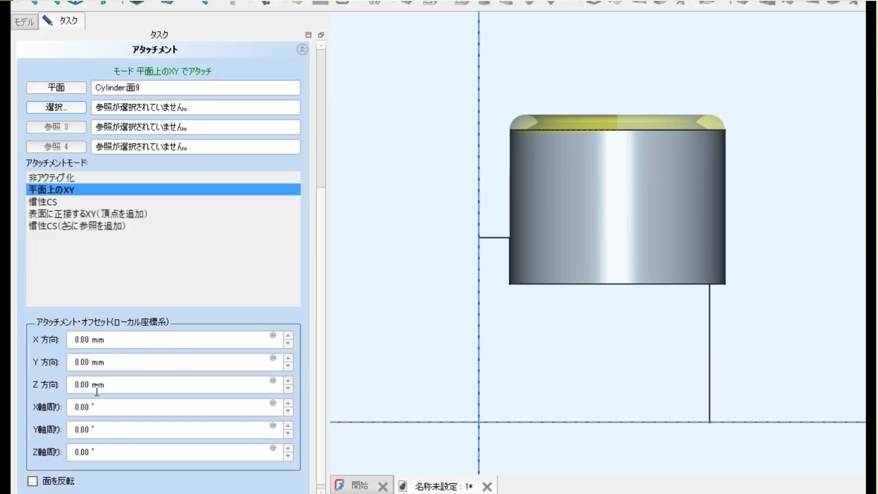
pyautogui.click(128, 390)
pyautogui.scroll(1, 231, 386)
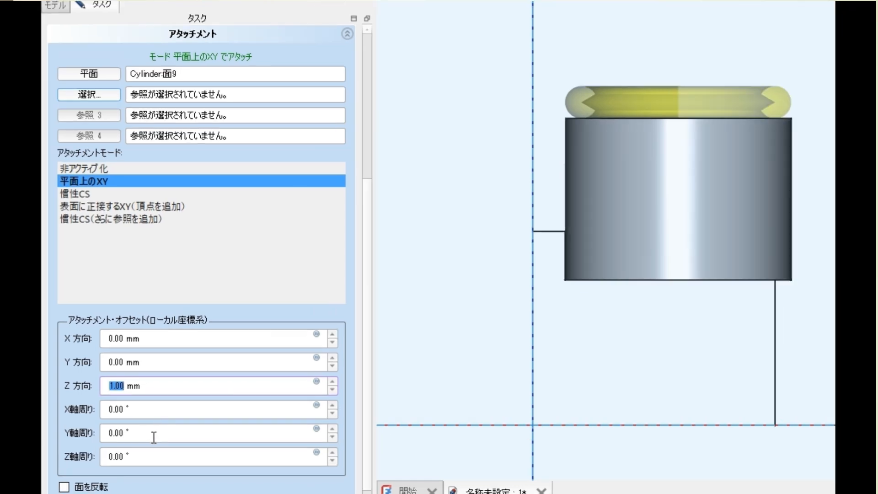
# Step: Tilt the torus about its Y axis so one side lifts off the cylinder, and create it
pyautogui.click(119, 429)
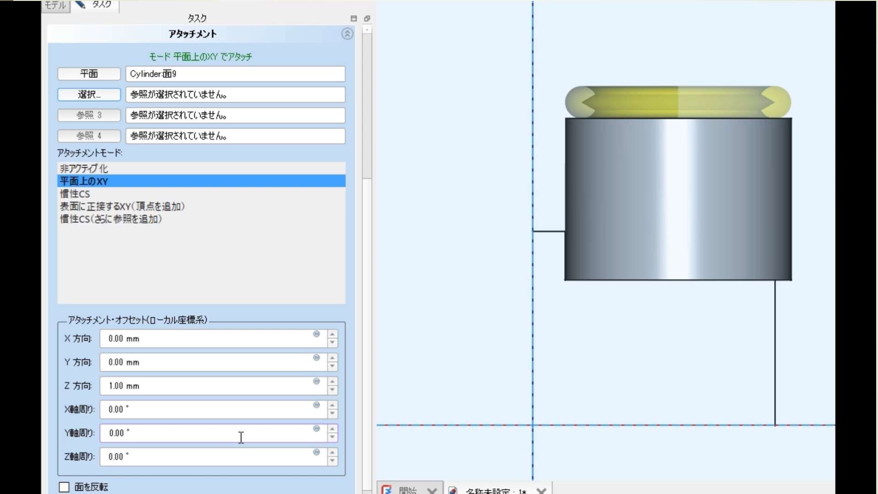
pyautogui.scroll(-9, 241, 437)
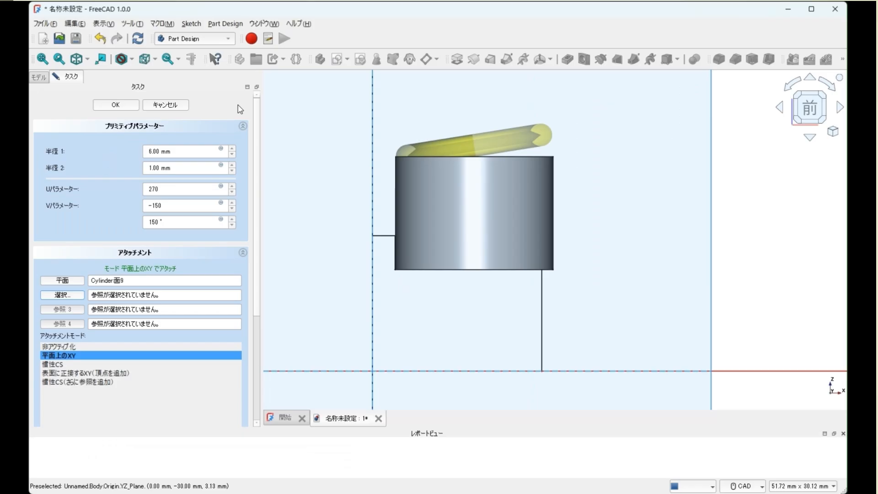
pyautogui.click(116, 106)
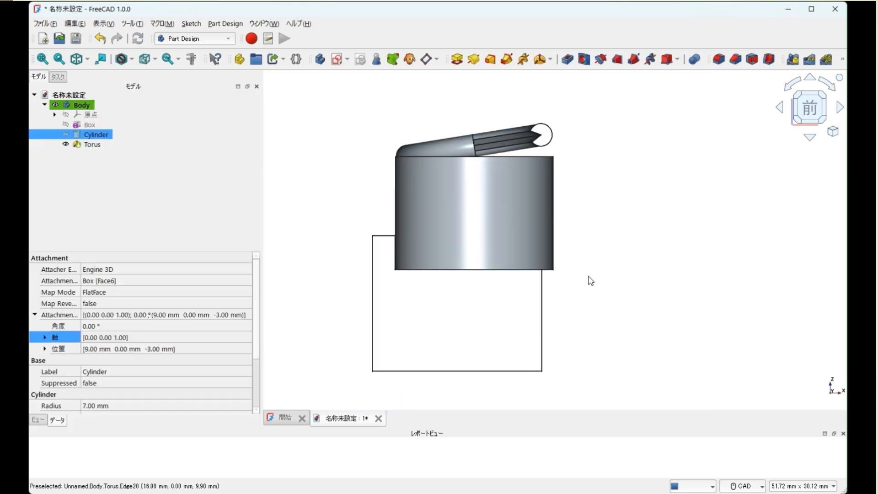
pyautogui.click(76, 59)
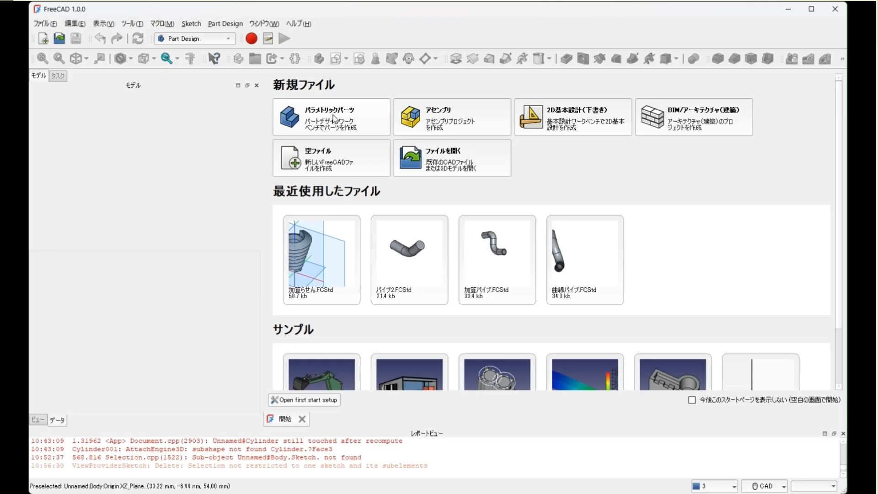
# Step: Start a new parametric part and begin an additive box with a height of 5 mm
pyautogui.click(335, 119)
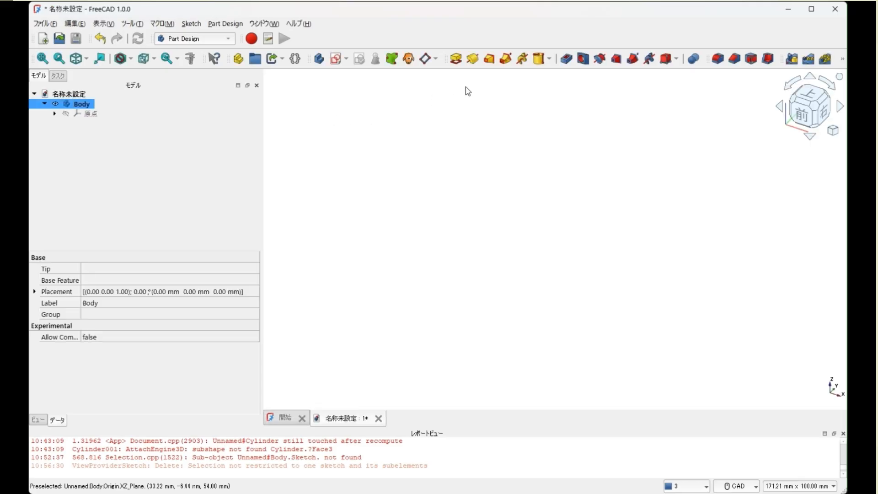
pyautogui.click(550, 59)
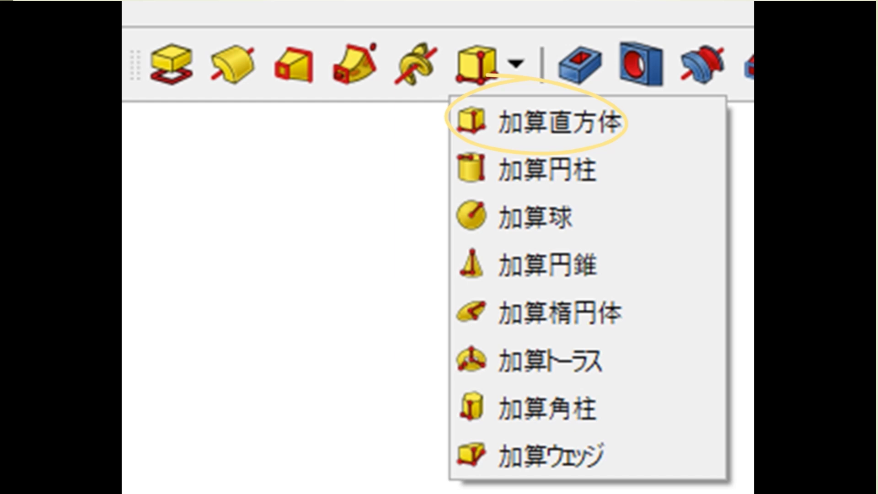
pyautogui.click(557, 122)
pyautogui.doubleClick(215, 176)
pyautogui.scroll(-4, 215, 176)
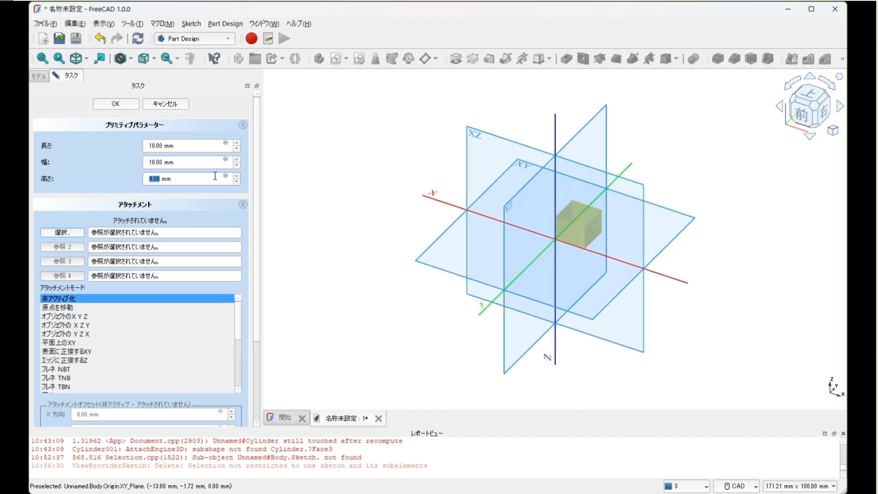
pyautogui.scroll(-1, 215, 176)
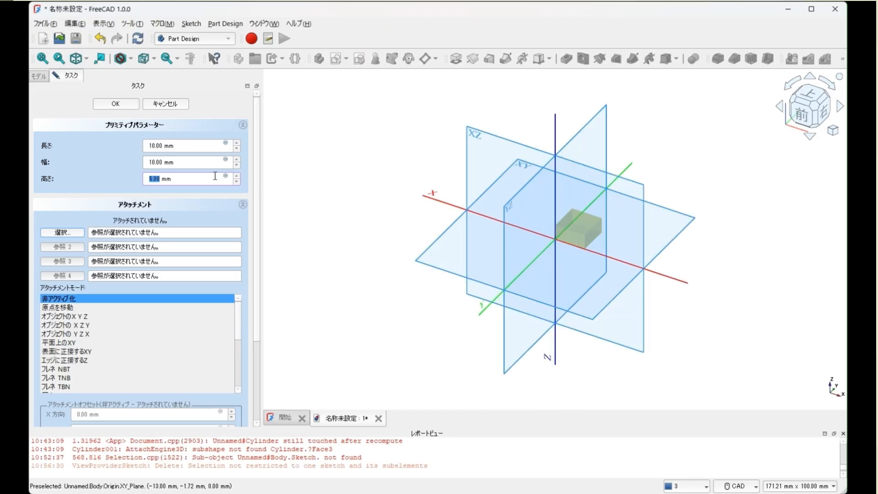
# Step: Set the additive box's width to 62 mm
pyautogui.doubleClick(199, 162)
pyautogui.scroll(6, 200, 161)
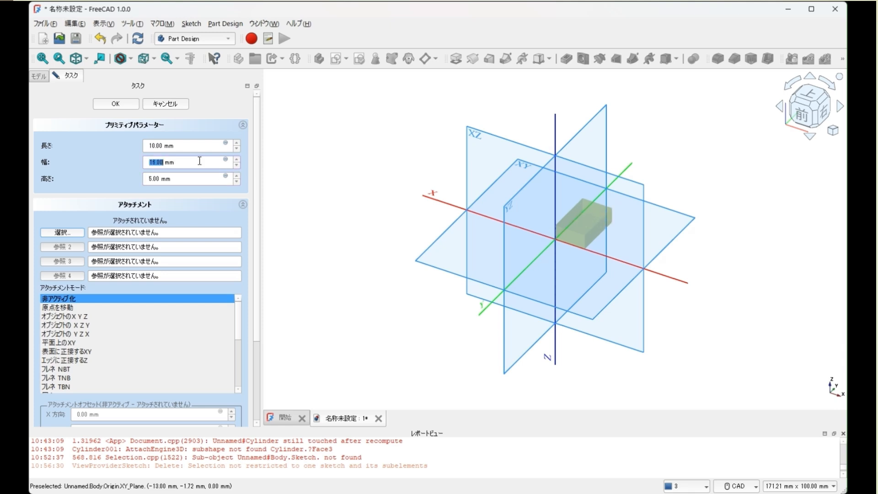
pyautogui.scroll(17, 200, 160)
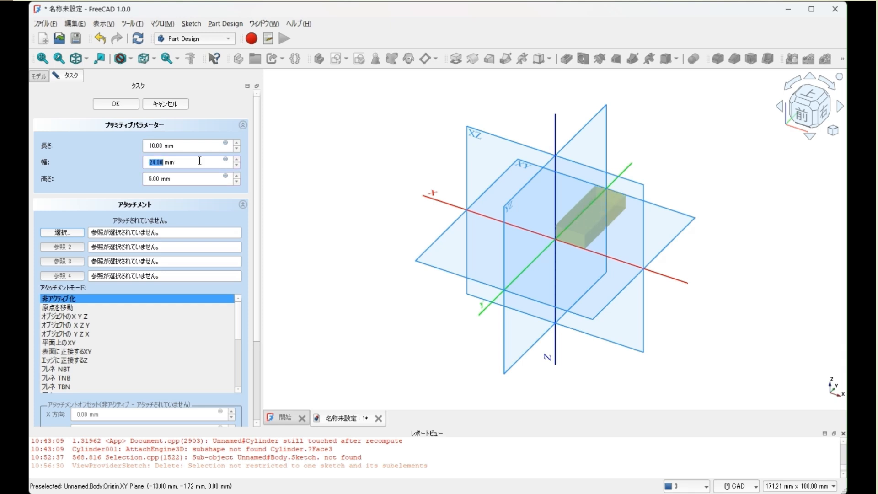
pyautogui.scroll(20, 200, 161)
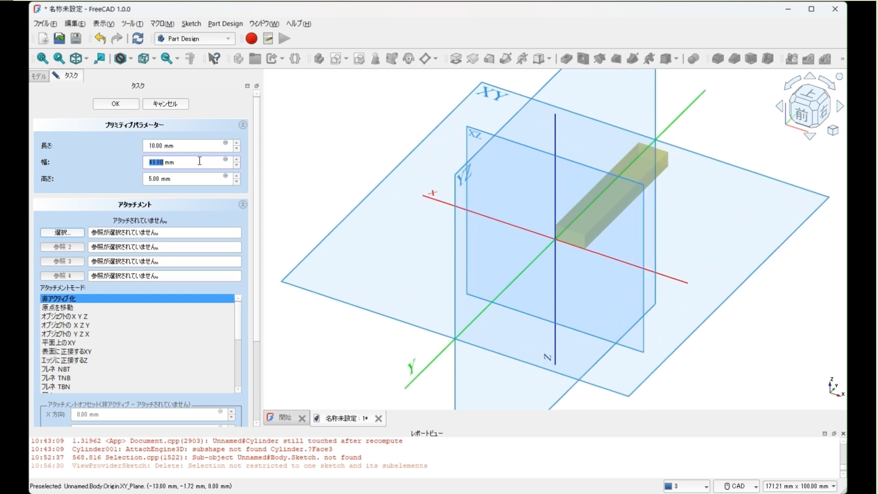
pyautogui.scroll(2, 199, 161)
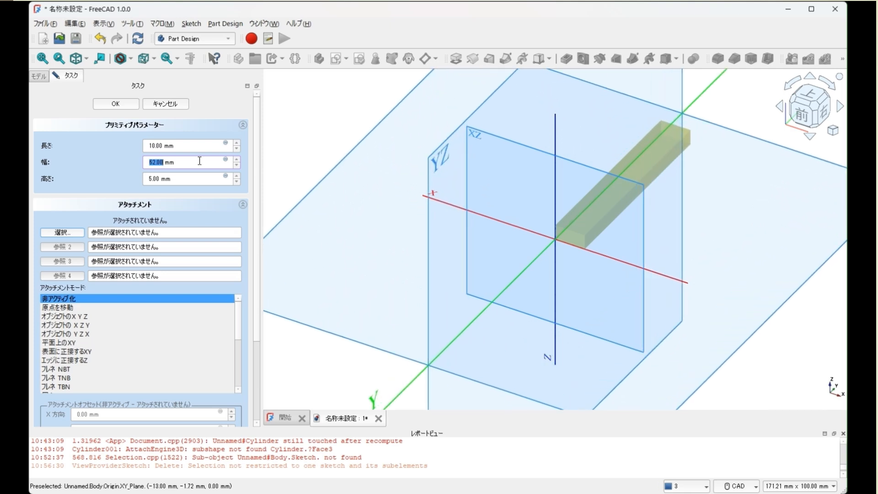
# Step: Set the additive box's length to 40 mm and create the plate
pyautogui.scroll(9, 201, 146)
pyautogui.scroll(18, 201, 145)
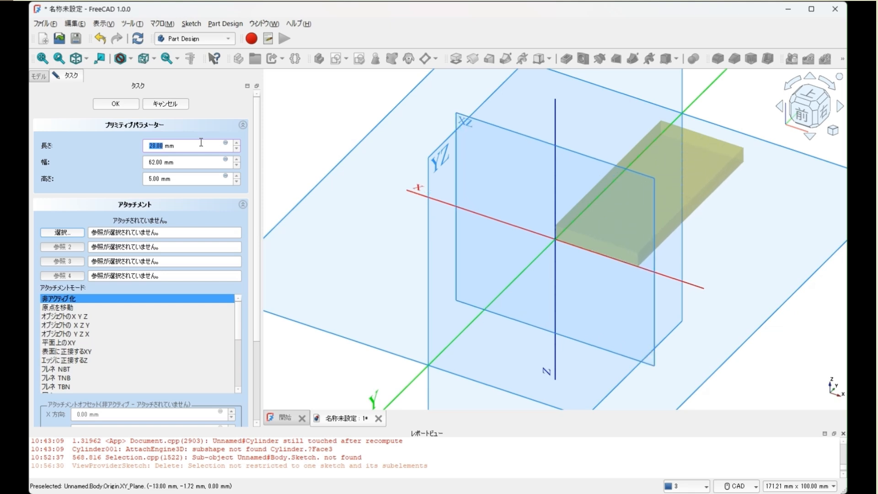
pyautogui.scroll(3, 201, 145)
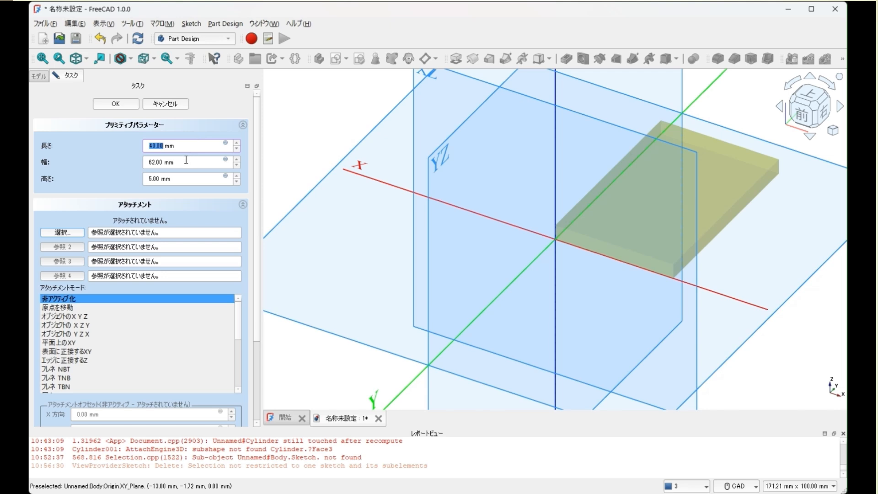
pyautogui.press('Return')
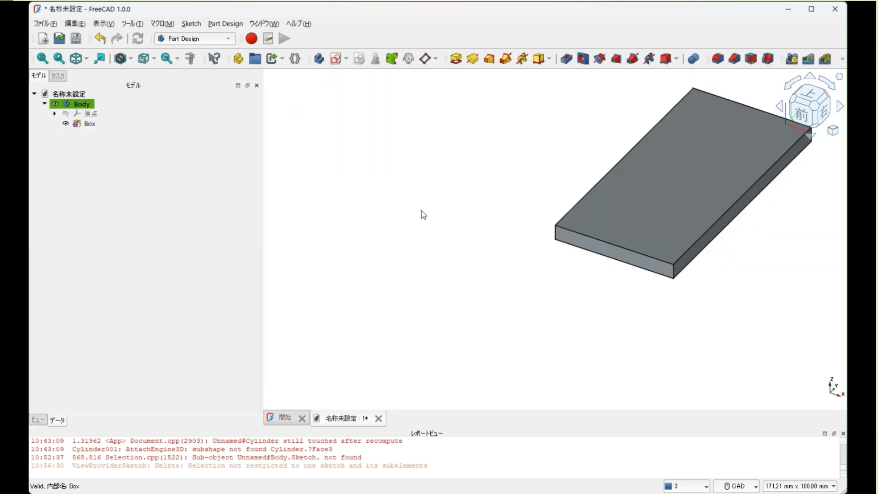
# Step: Begin an additive cylinder with a radius of 4 mm and a height of 37 mm
pyautogui.moveTo(440, 202); pyautogui.dragTo(229, 254, button='middle')
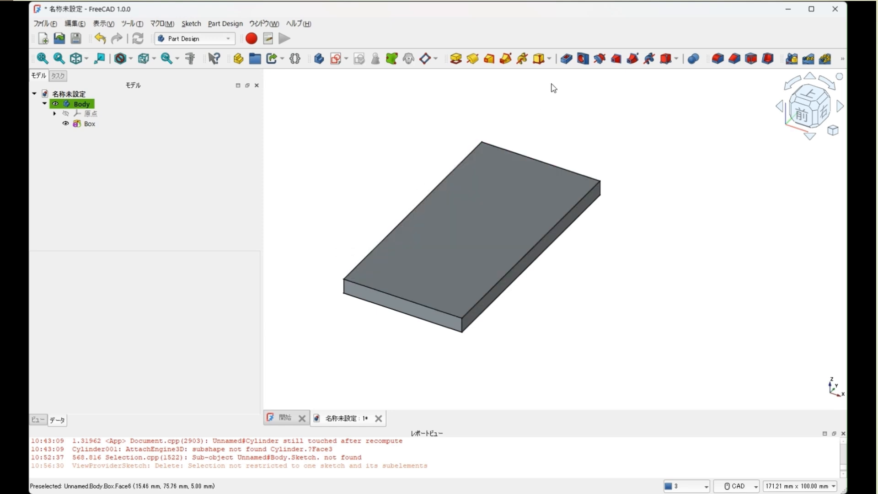
pyautogui.click(549, 59)
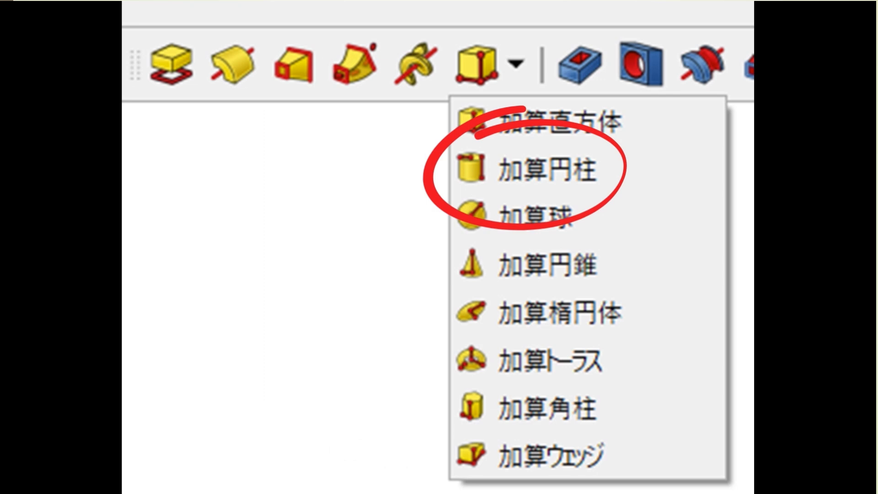
pyautogui.click(546, 169)
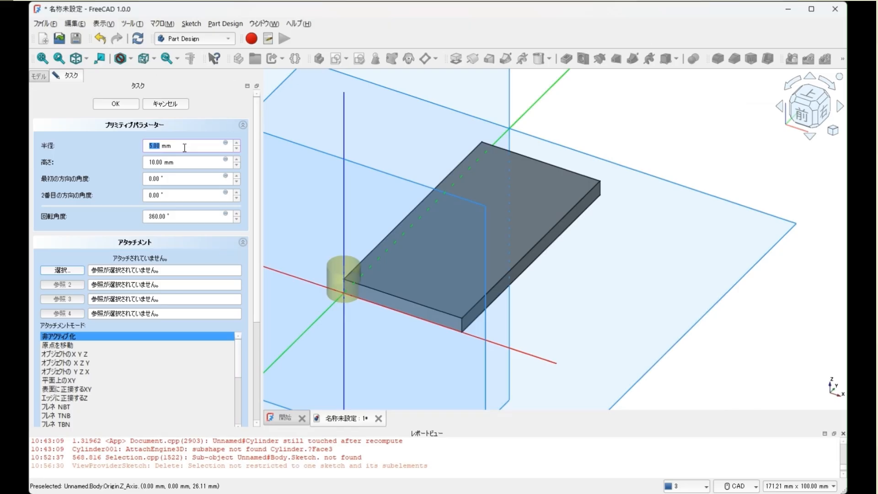
pyautogui.scroll(-1, 185, 148)
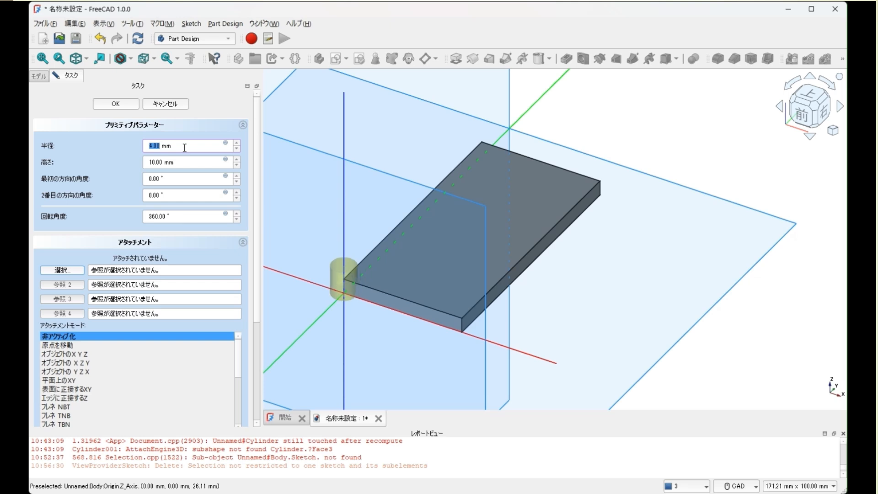
pyautogui.scroll(7, 188, 163)
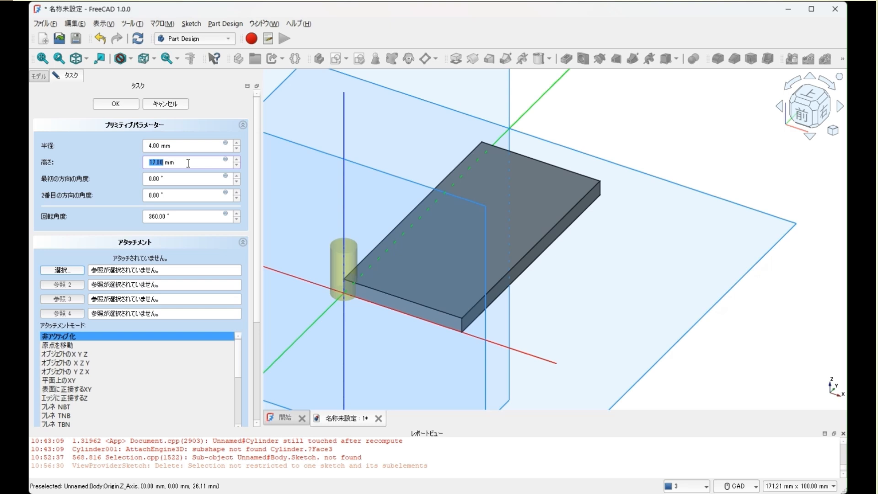
pyautogui.scroll(20, 188, 163)
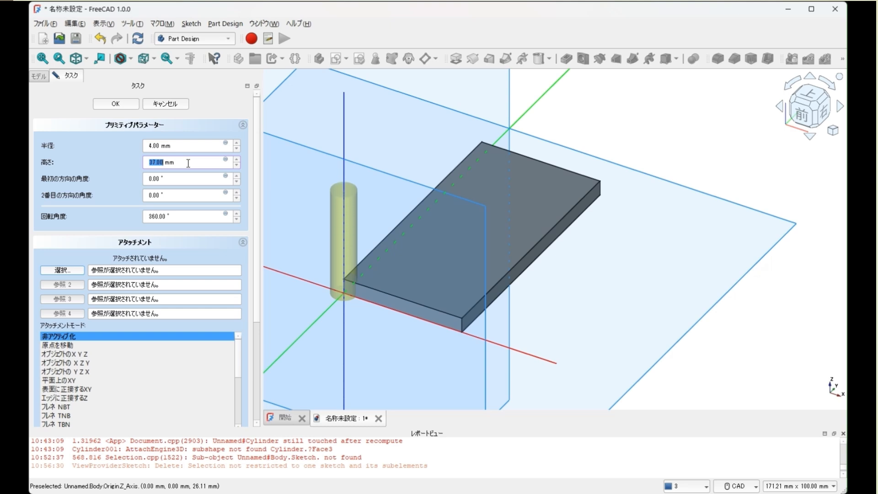
# Step: Set the additive cylinder's height to 40 mm and attach it to the plate's top face
pyautogui.scroll(7, 188, 163)
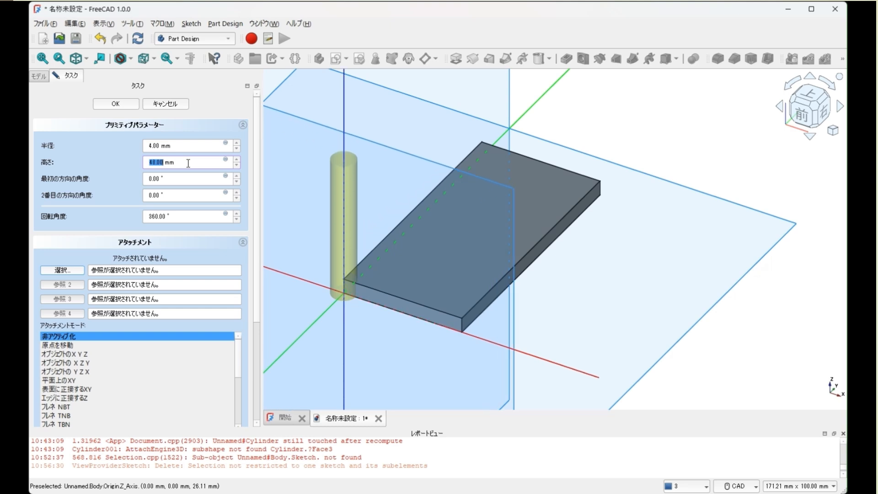
pyautogui.scroll(-2, 188, 163)
pyautogui.scroll(-2, 188, 163)
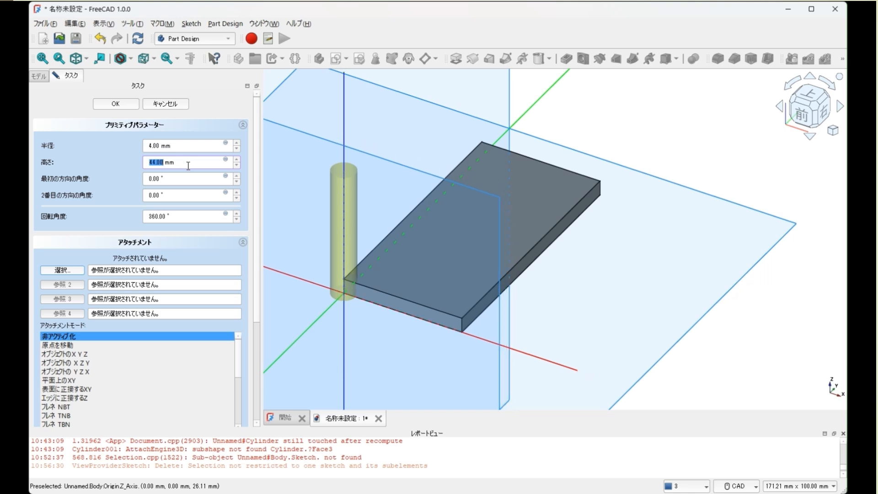
pyautogui.scroll(-3, 188, 165)
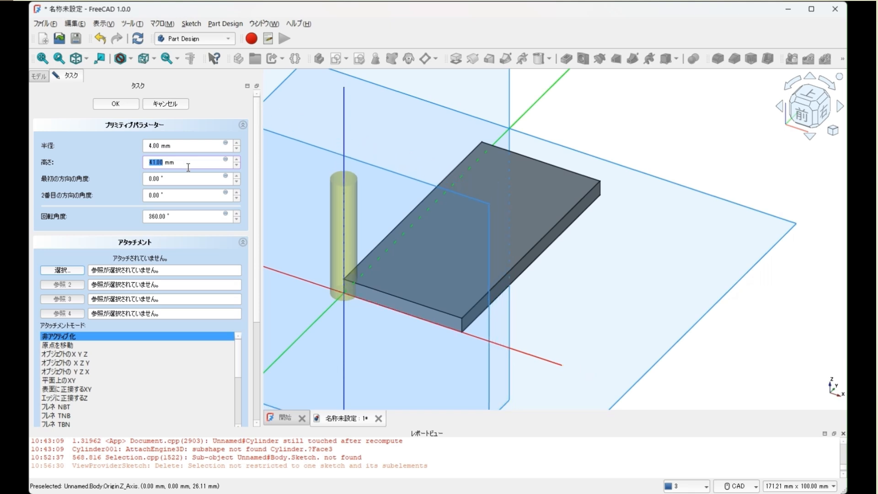
pyautogui.scroll(-1, 188, 168)
pyautogui.click(431, 260)
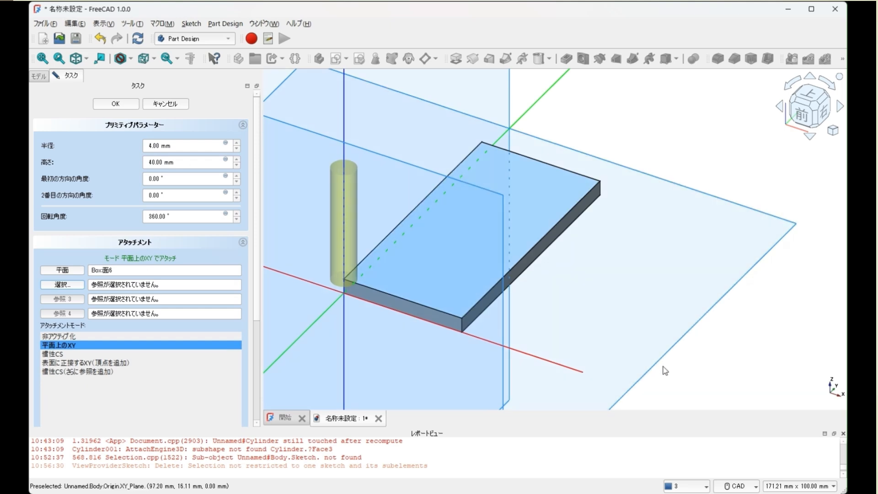
# Step: Set the cylinder's attachment offset to -45 mm in Z so it hangs below the plate
pyautogui.scroll(-3, 68, 332)
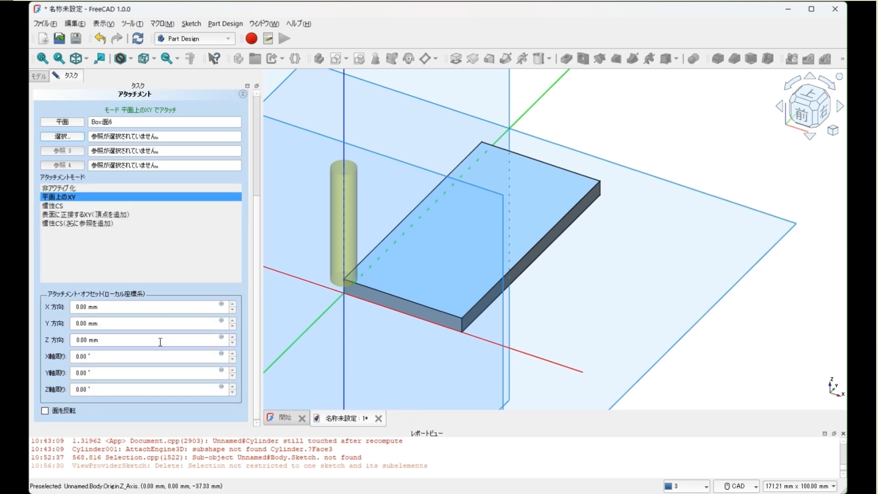
pyautogui.scroll(-20, 160, 340)
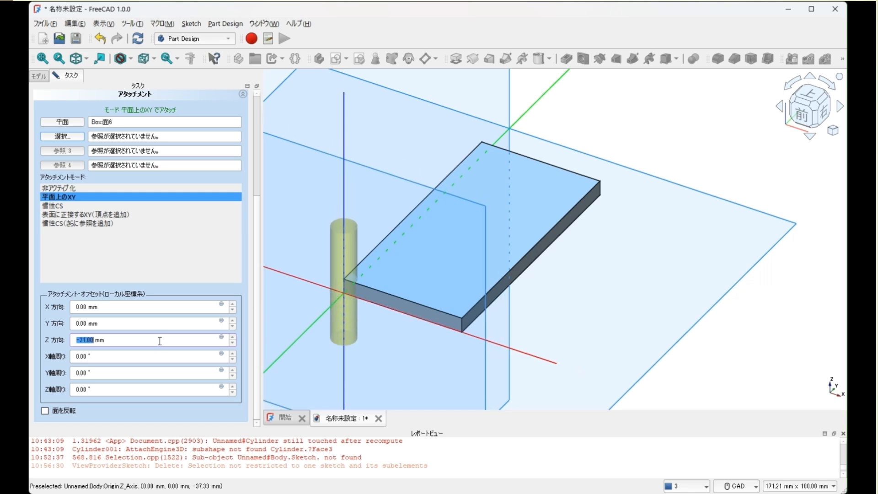
pyautogui.scroll(-20, 160, 341)
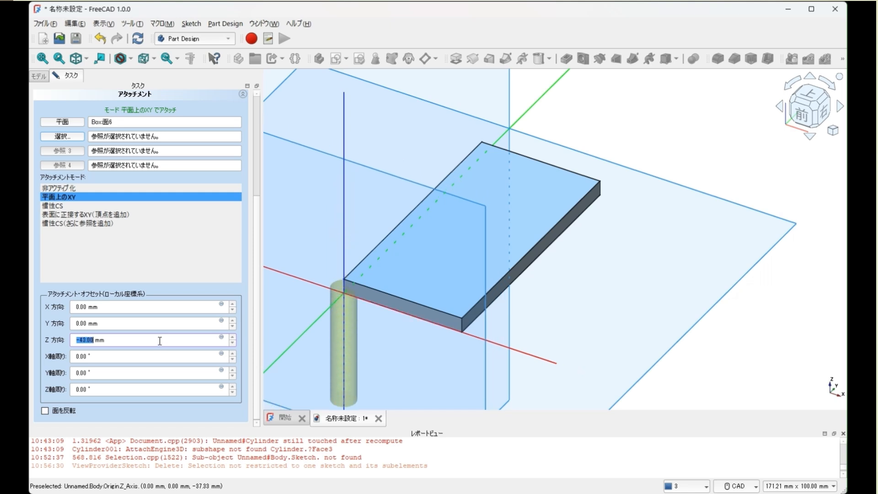
pyautogui.scroll(-2, 160, 341)
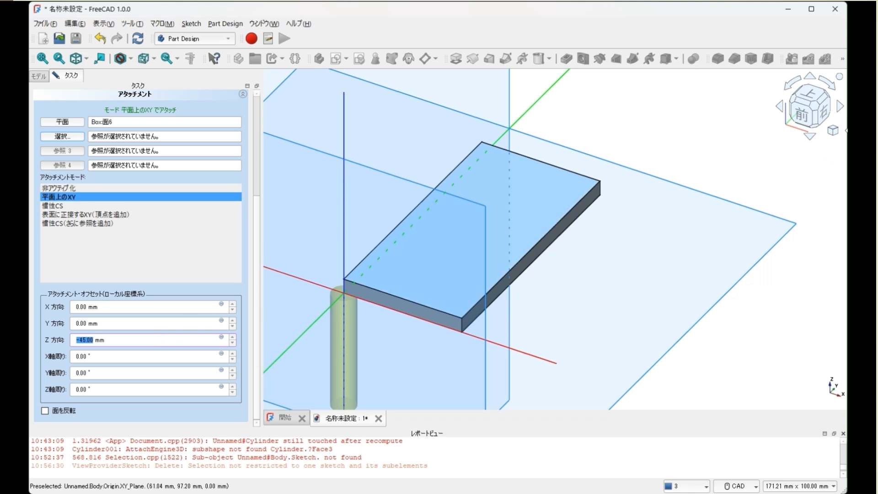
# Step: Offset the cylinder 5 mm in X and 5 mm in Y from the plate's corner and create the first leg
pyautogui.click(809, 95)
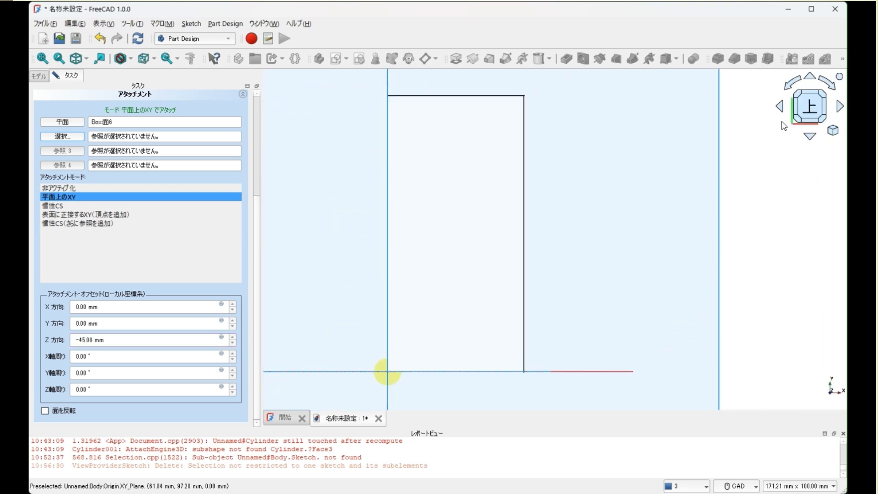
pyautogui.click(810, 136)
pyautogui.click(811, 134)
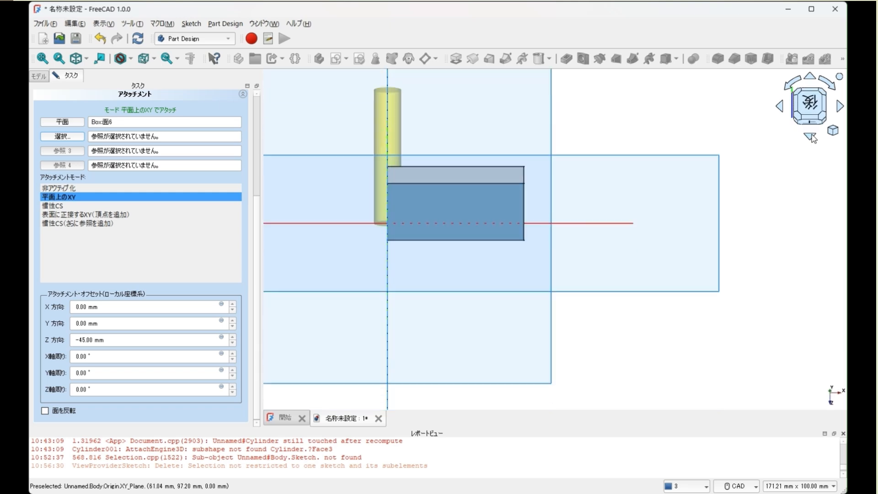
pyautogui.click(811, 134)
pyautogui.click(811, 135)
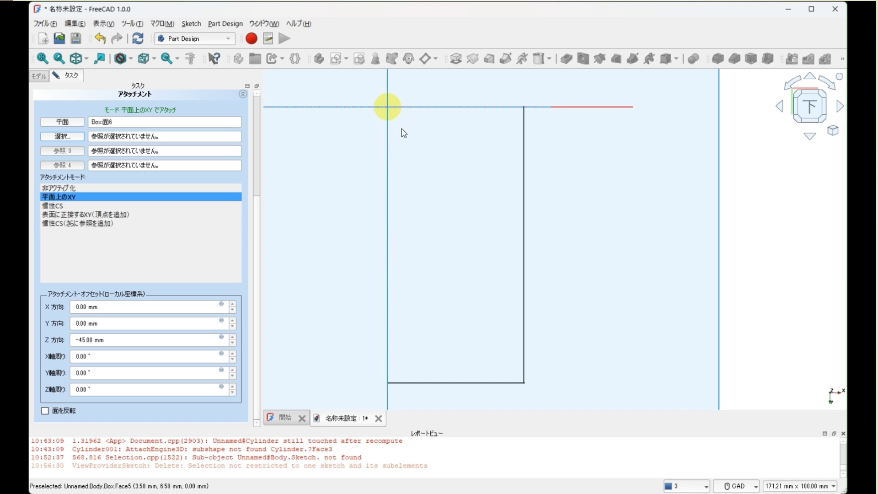
pyautogui.click(173, 311)
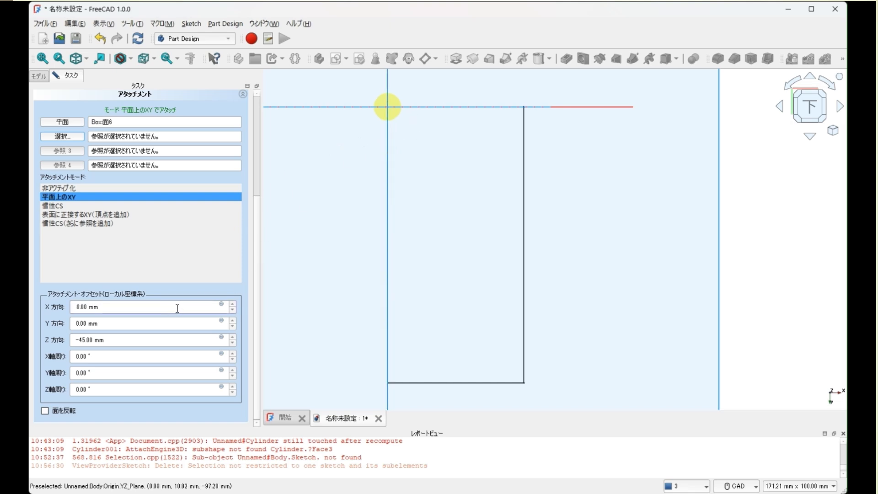
pyautogui.scroll(-2, 177, 308)
pyautogui.scroll(9, 177, 308)
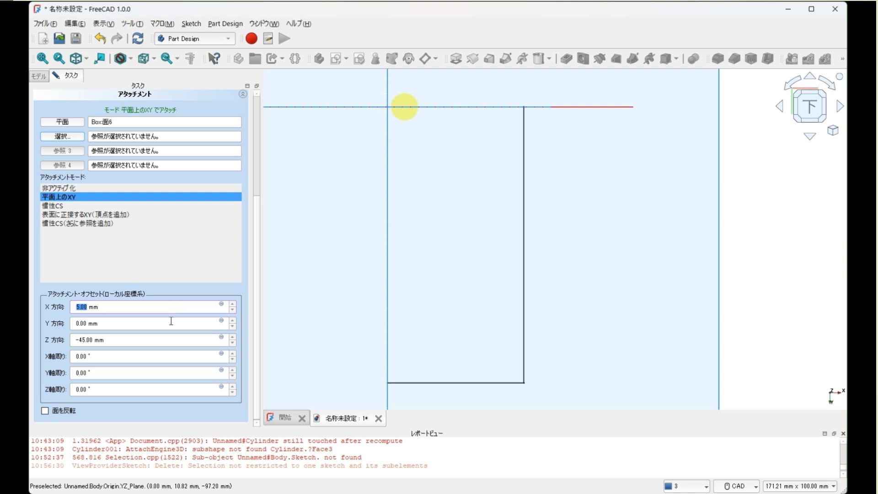
pyautogui.click(171, 323)
pyautogui.scroll(6, 172, 324)
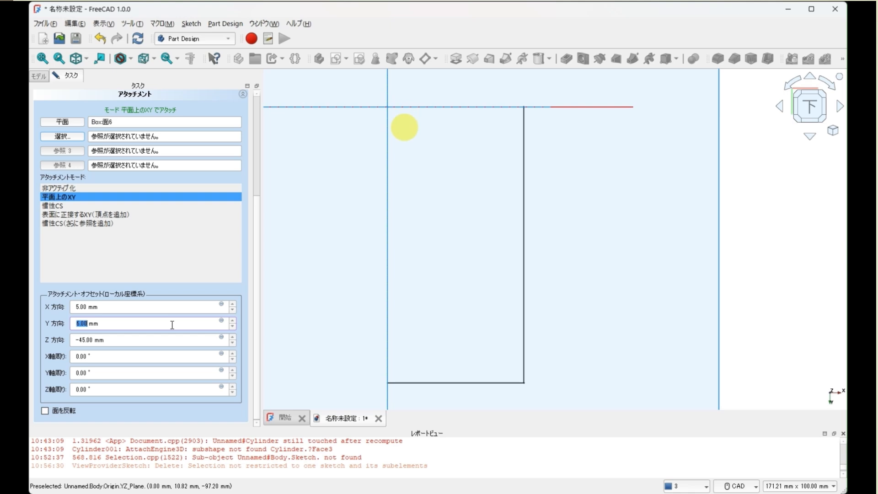
pyautogui.moveTo(257, 247); pyautogui.dragTo(272, 107)
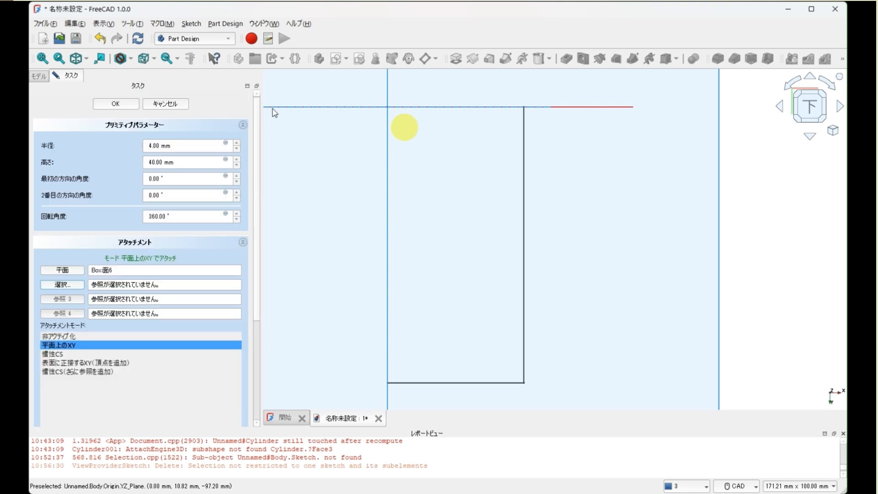
pyautogui.click(116, 105)
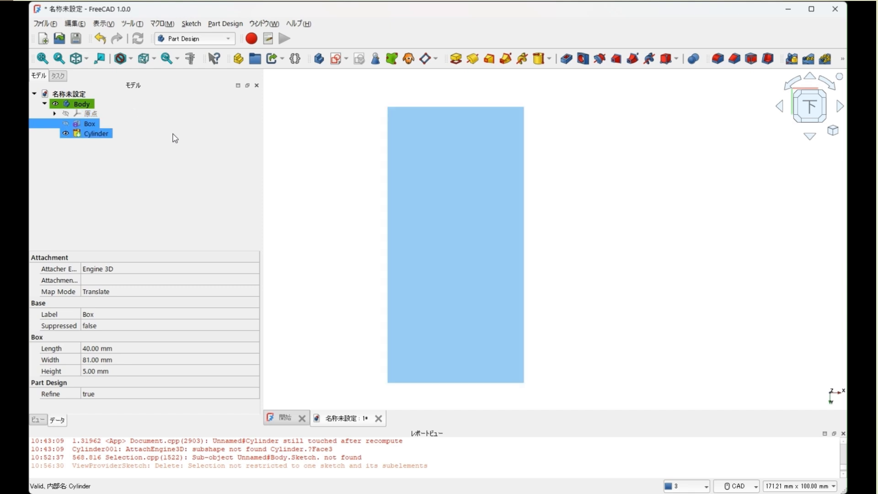
# Step: Begin a second additive cylinder with a 4 mm radius and 40 mm height, attached to the plate's top face
pyautogui.click(78, 58)
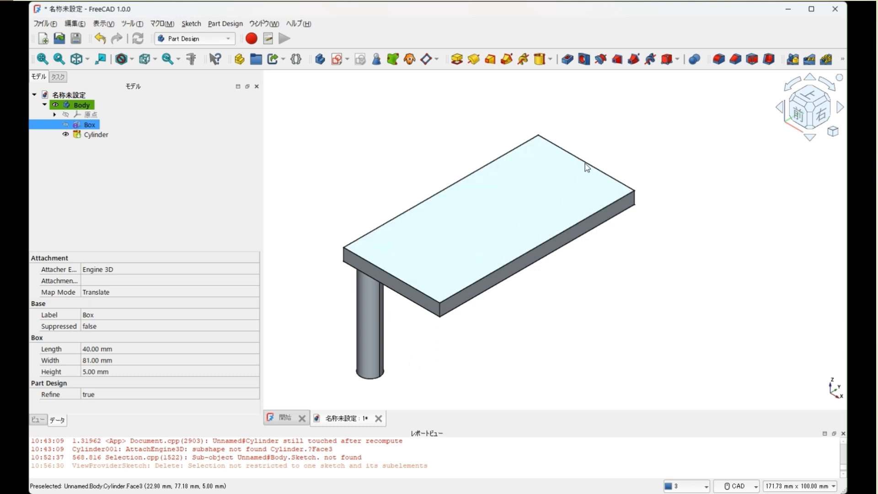
pyautogui.click(541, 60)
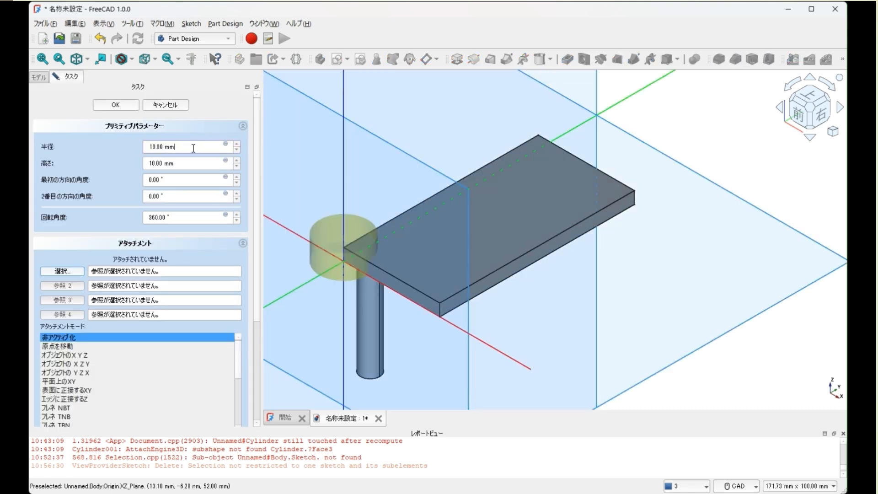
pyautogui.scroll(-6, 190, 147)
pyautogui.scroll(20, 187, 163)
pyautogui.click(510, 217)
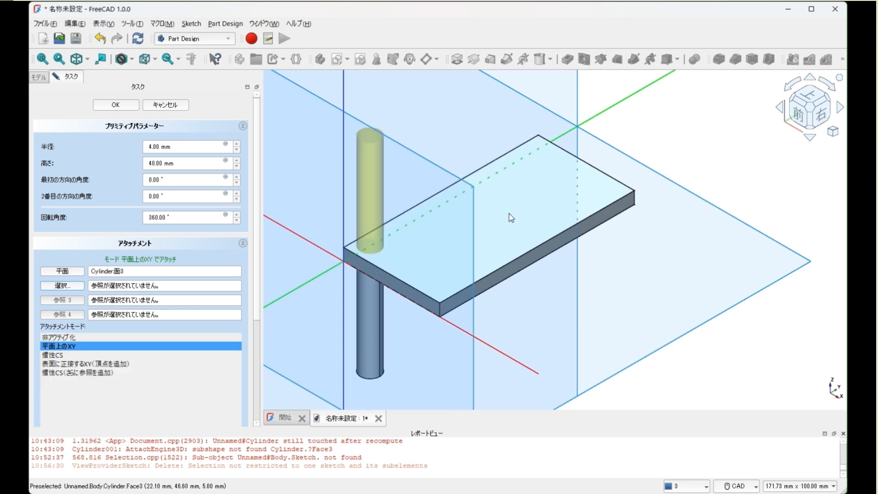
# Step: Offset the second cylinder 30 mm in X, lower it in Z to match the first leg, and create it
pyautogui.scroll(-5, 167, 313)
pyautogui.scroll(20, 168, 312)
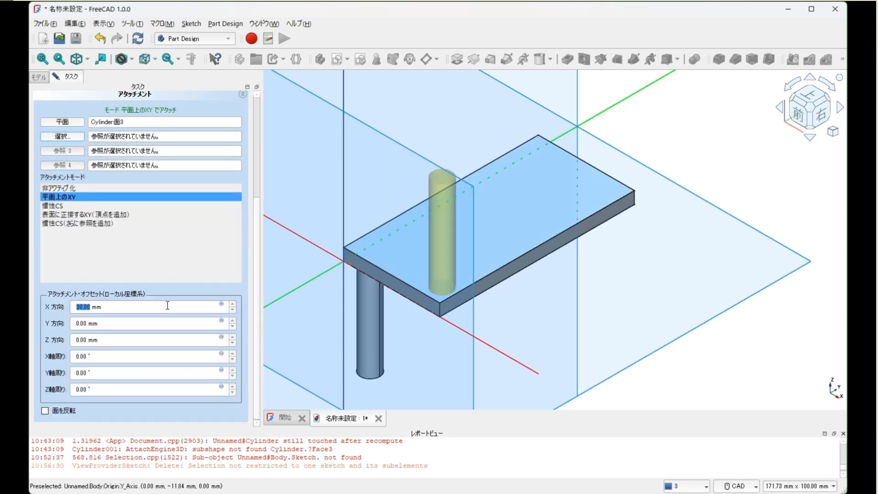
pyautogui.click(810, 139)
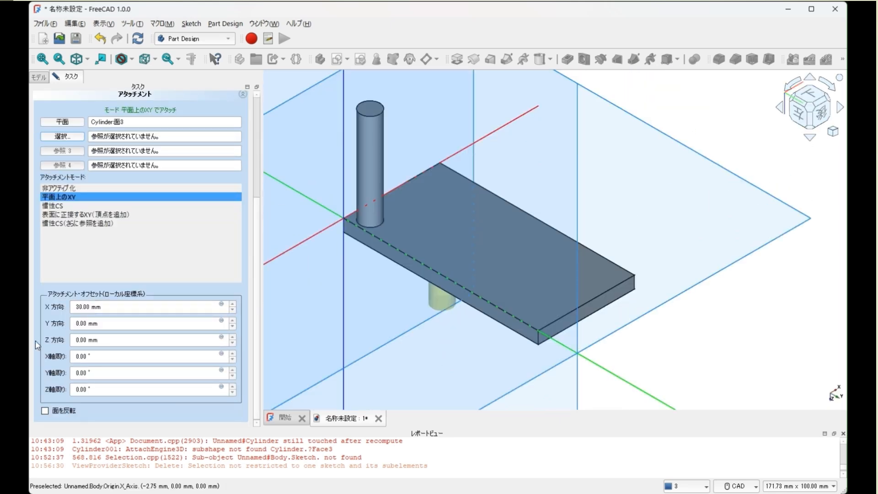
pyautogui.scroll(-20, 105, 341)
pyautogui.scroll(-2, 105, 341)
pyautogui.click(799, 112)
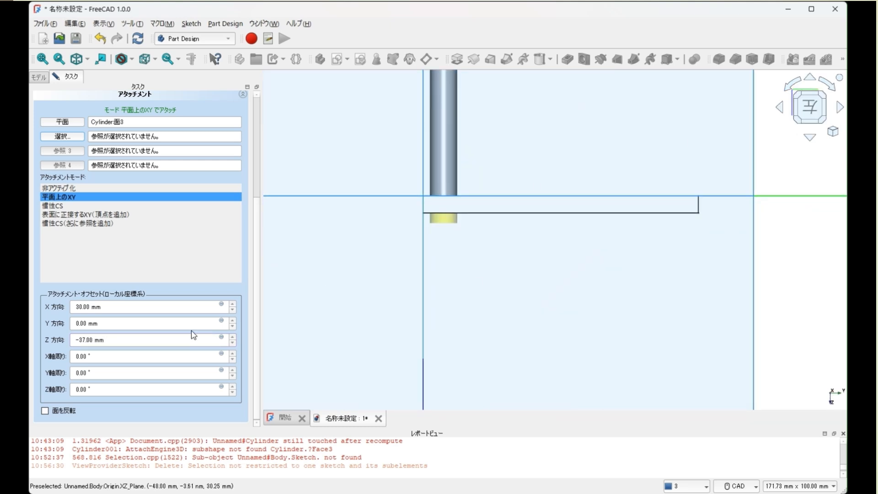
pyautogui.moveTo(480, 282); pyautogui.dragTo(453, 365, button='middle')
pyautogui.click(837, 107)
pyautogui.scroll(-8, 137, 340)
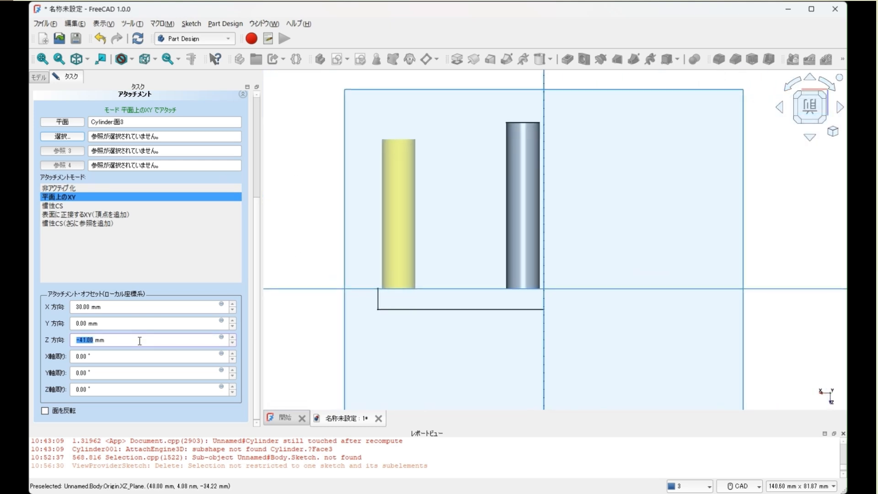
pyautogui.click(254, 142)
pyautogui.click(115, 105)
# Step: Begin a third additive cylinder with a 4 mm radius and 40 mm height, attached to the plate's underside
pyautogui.click(540, 59)
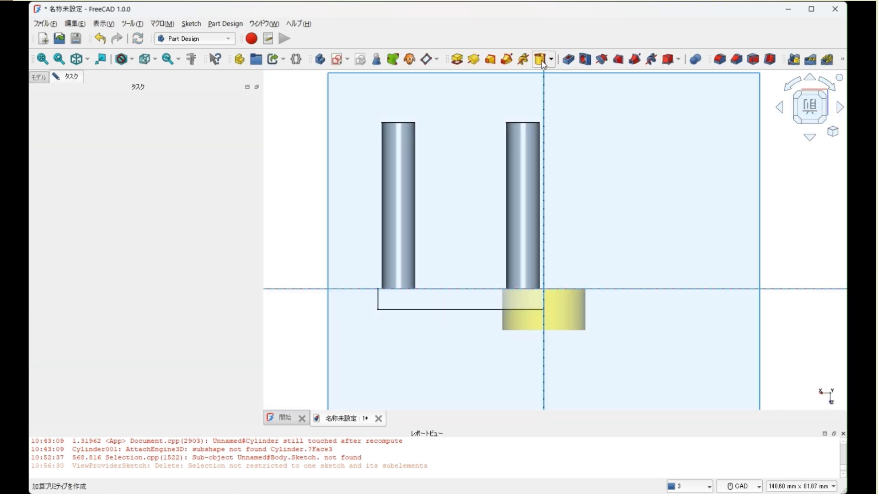
pyautogui.scroll(-9, 197, 149)
pyautogui.scroll(3, 197, 147)
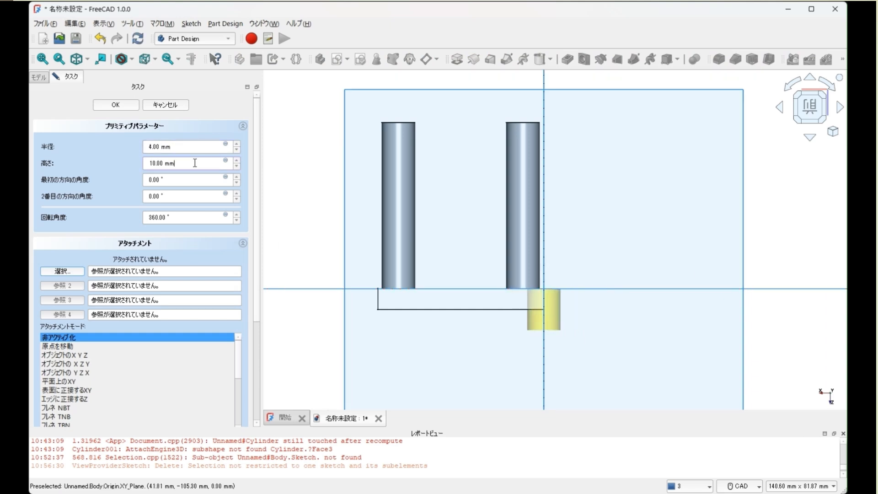
pyautogui.scroll(20, 195, 163)
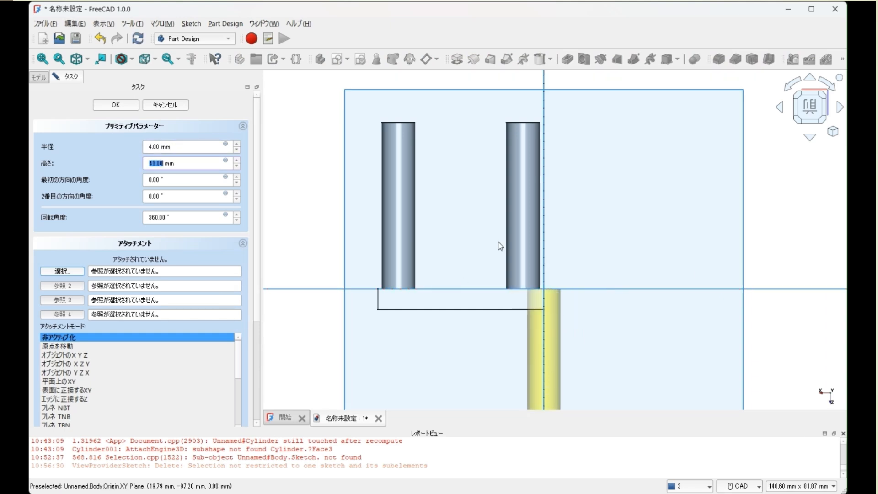
pyautogui.click(810, 78)
pyautogui.click(490, 221)
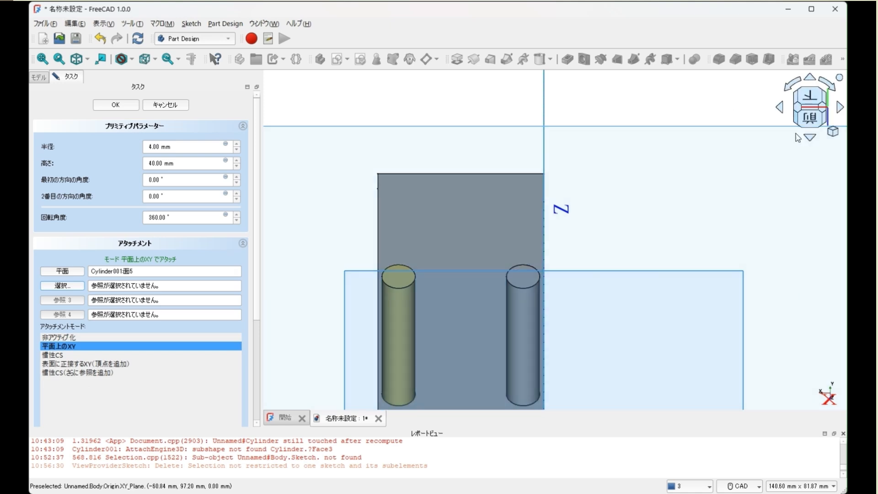
# Step: Set the third cylinder's attachment offset to -2 mm in X and -68 mm in Y, near the plate's far corner
pyautogui.click(810, 96)
pyautogui.scroll(-5, 217, 311)
pyautogui.scroll(5, 182, 307)
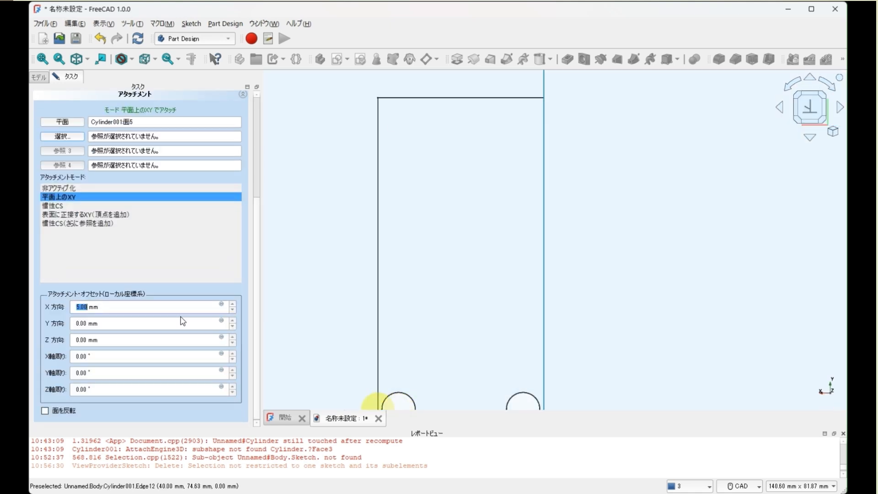
pyautogui.scroll(-20, 182, 324)
pyautogui.scroll(-20, 182, 325)
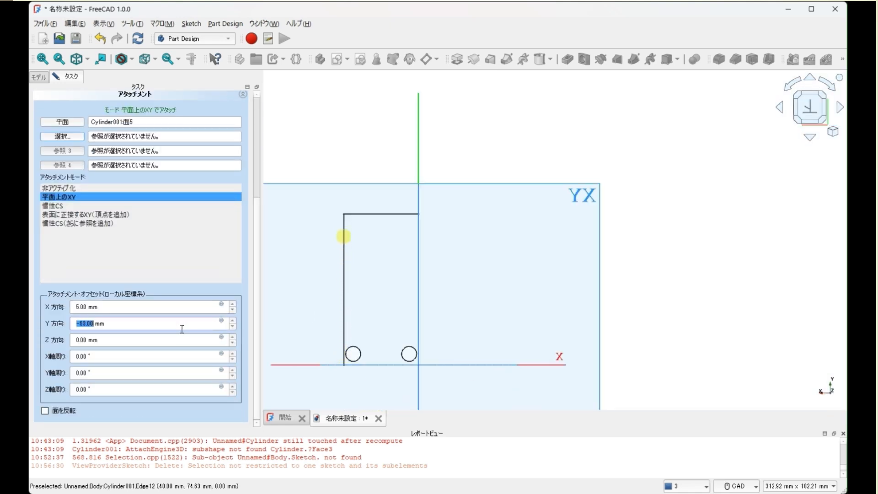
pyautogui.click(182, 307)
pyautogui.scroll(-7, 181, 307)
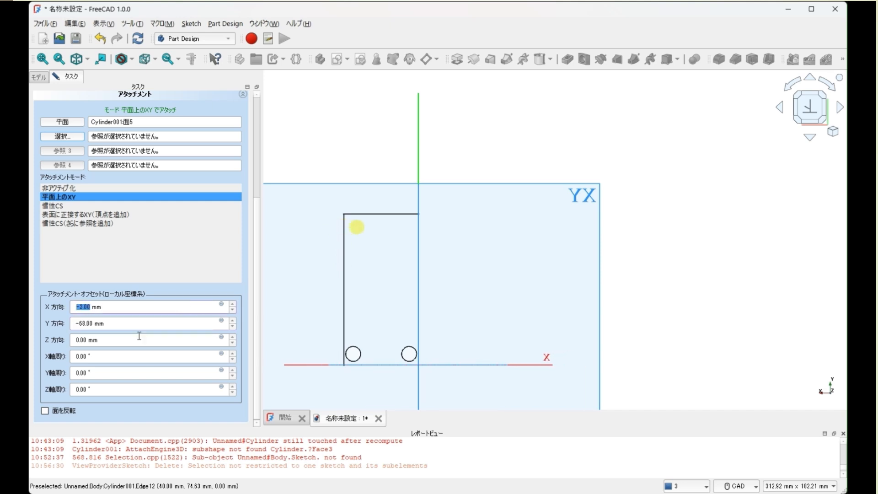
# Step: Try a Z offset of -16 mm on the third cylinder, then return it to 0 mm
pyautogui.scroll(-16, 152, 339)
pyautogui.click(810, 78)
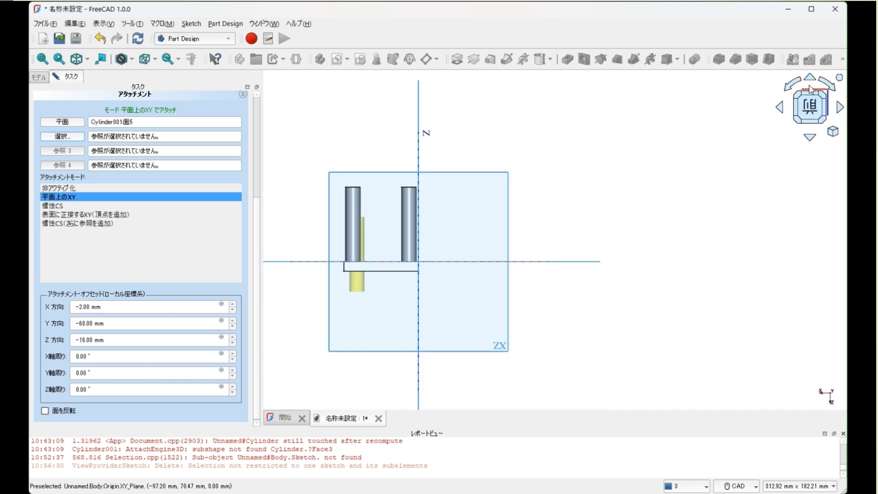
pyautogui.click(840, 107)
pyautogui.click(839, 107)
pyautogui.scroll(1, 689, 131)
pyautogui.moveTo(689, 131); pyautogui.dragTo(383, 134, button='middle')
pyautogui.click(138, 341)
pyautogui.scroll(16, 138, 341)
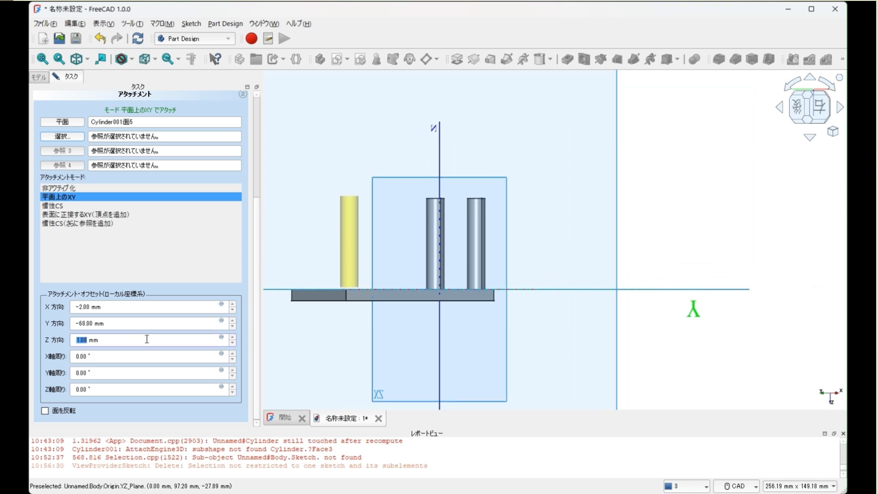
# Step: Check the third cylinder's position from below the plate and create the leg
pyautogui.click(810, 137)
pyautogui.click(810, 137)
pyautogui.moveTo(551, 265); pyautogui.dragTo(612, 172, button='middle')
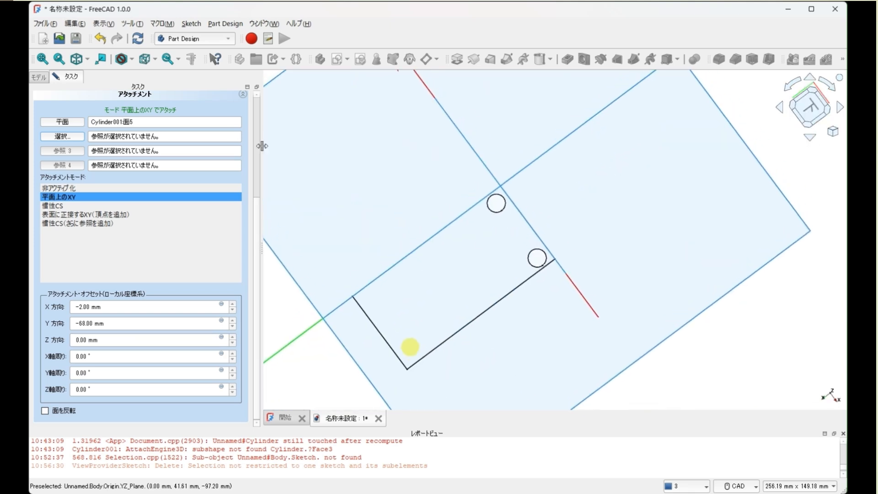
pyautogui.scroll(5, 192, 137)
pyautogui.click(115, 105)
# Step: Begin a fourth additive cylinder with a 4 mm radius and 40 mm height, attached to the plate's underside
pyautogui.click(540, 59)
pyautogui.scroll(-2, 189, 146)
pyautogui.scroll(-4, 188, 145)
pyautogui.press('Tab')
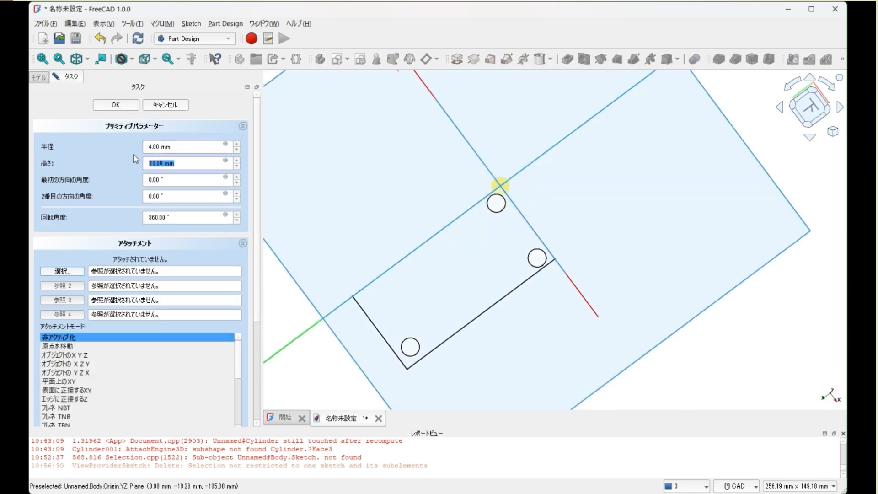
pyautogui.write('40')
pyautogui.press('Tab')
pyautogui.click(468, 263)
pyautogui.scroll(-5, 259, 319)
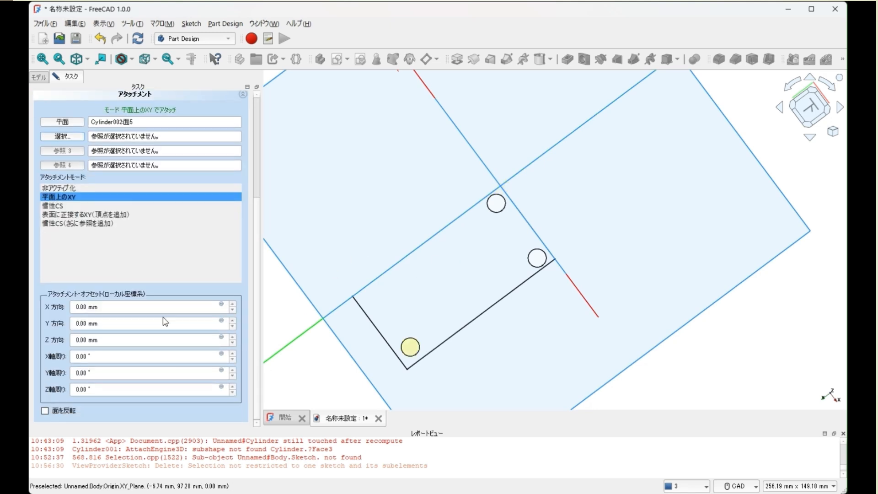
# Step: Set the fourth cylinder's attachment offset to -27 mm in X, try -12 mm in Z, and check its position from the front
pyautogui.scroll(-20, 165, 307)
pyautogui.scroll(-12, 129, 340)
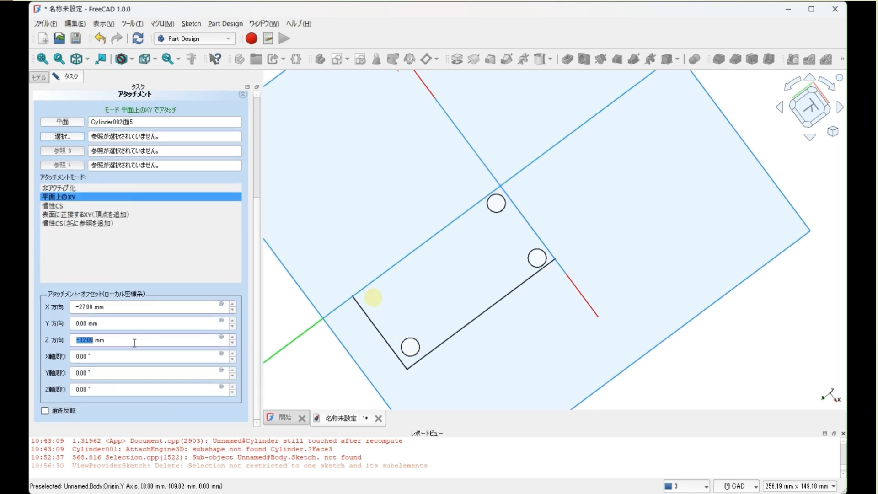
pyautogui.click(87, 58)
pyautogui.click(90, 124)
pyautogui.click(780, 106)
pyautogui.click(779, 107)
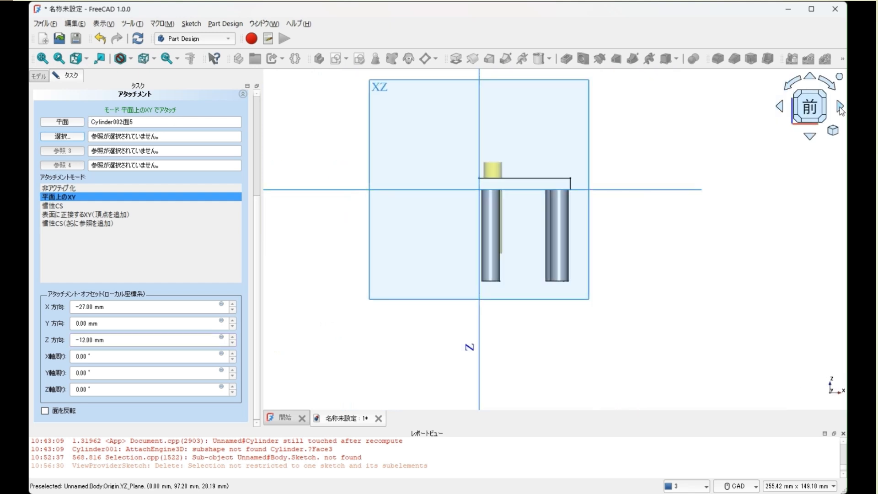
# Step: Return the fourth cylinder's Z offset to 0 mm and create the leg
pyautogui.click(780, 106)
pyautogui.scroll(-2, 146, 341)
pyautogui.scroll(14, 145, 340)
pyautogui.press('Return')
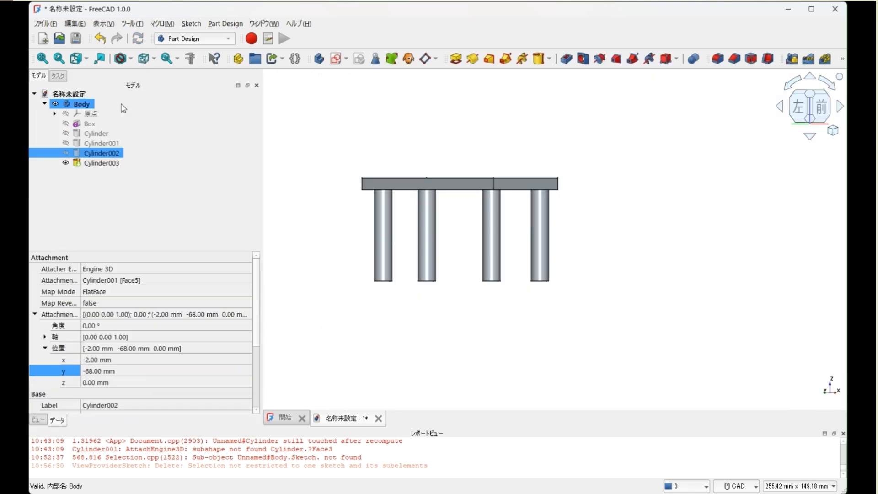
# Step: Inspect the four-legged table in isometric view and from a lower side angle
pyautogui.click(76, 59)
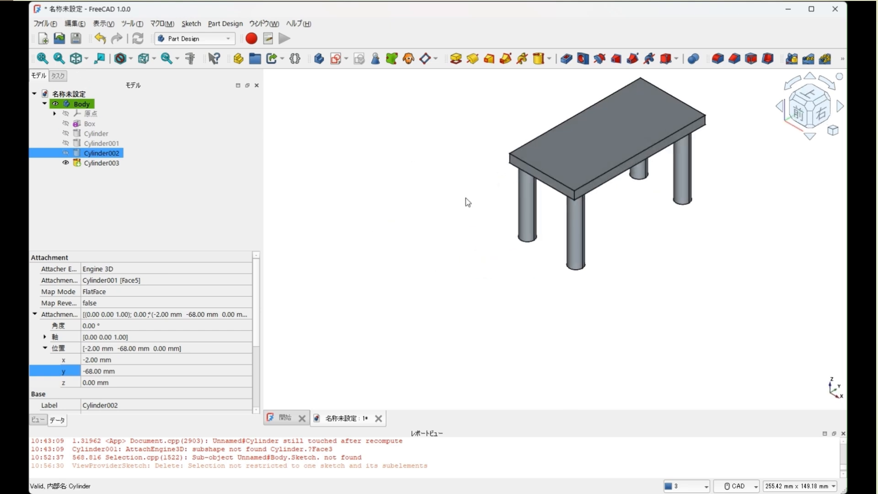
pyautogui.moveTo(464, 196); pyautogui.dragTo(312, 263, button='middle')
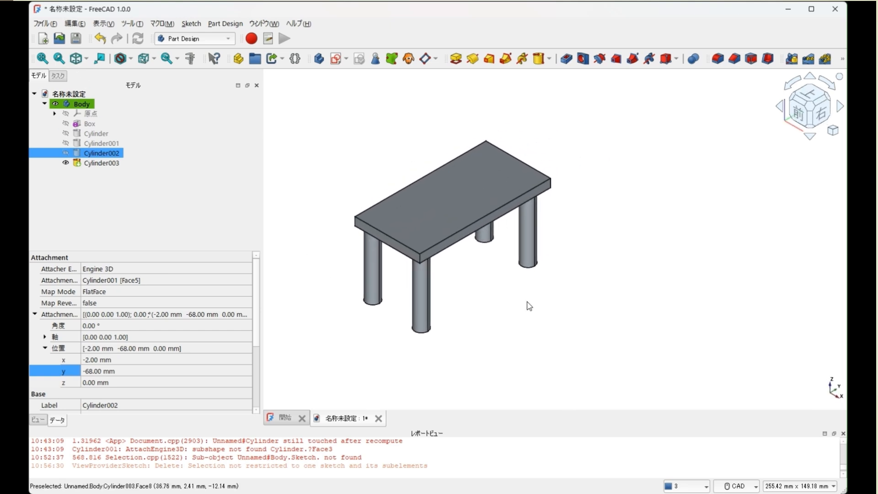
pyautogui.moveTo(529, 304)
pyautogui.mouseDown(button='middle')
pyautogui.moveTo(509, 260)
pyautogui.moveTo(498, 274)
pyautogui.moveTo(434, 277)
pyautogui.mouseUp(button='middle')
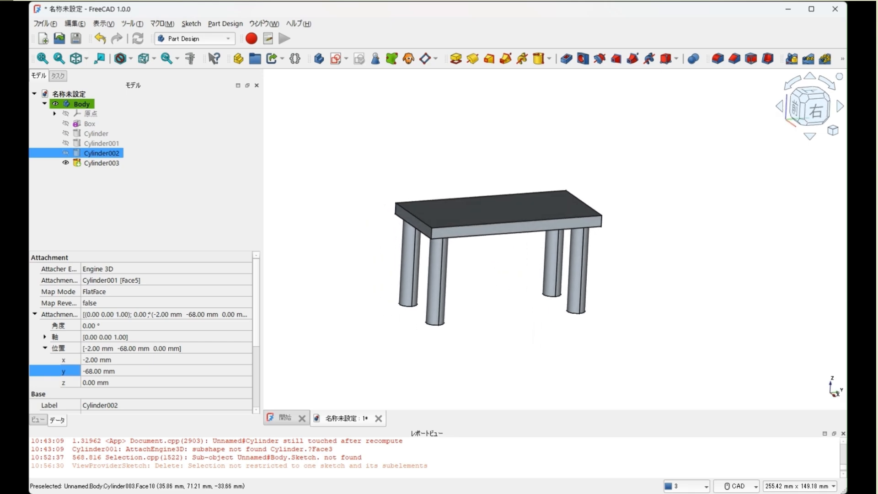